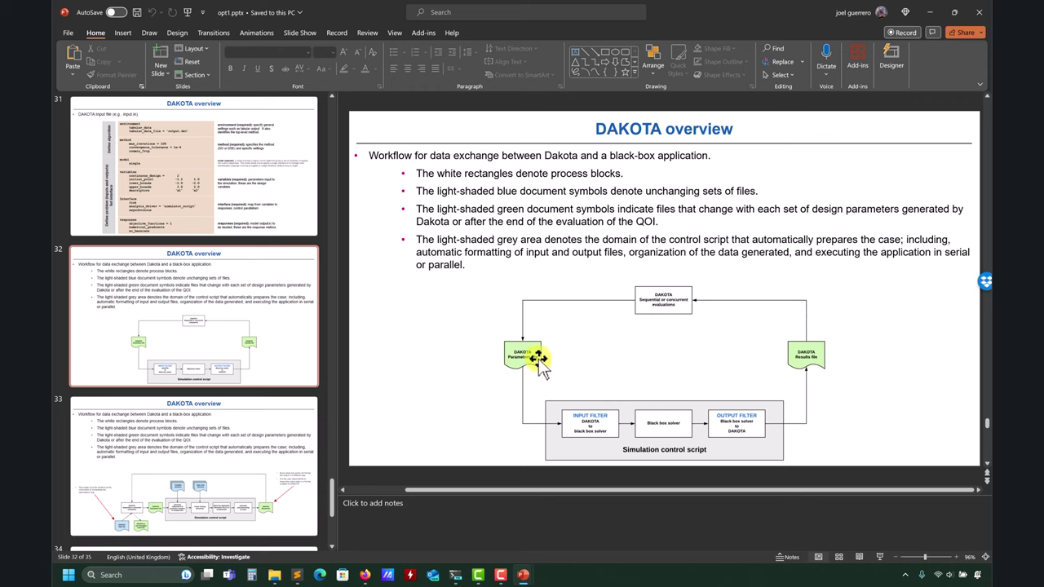
- Review the DAKOTA overview slides 33 and 32 on the data exchange workflow and slide 31 on the input file
click(302, 435)
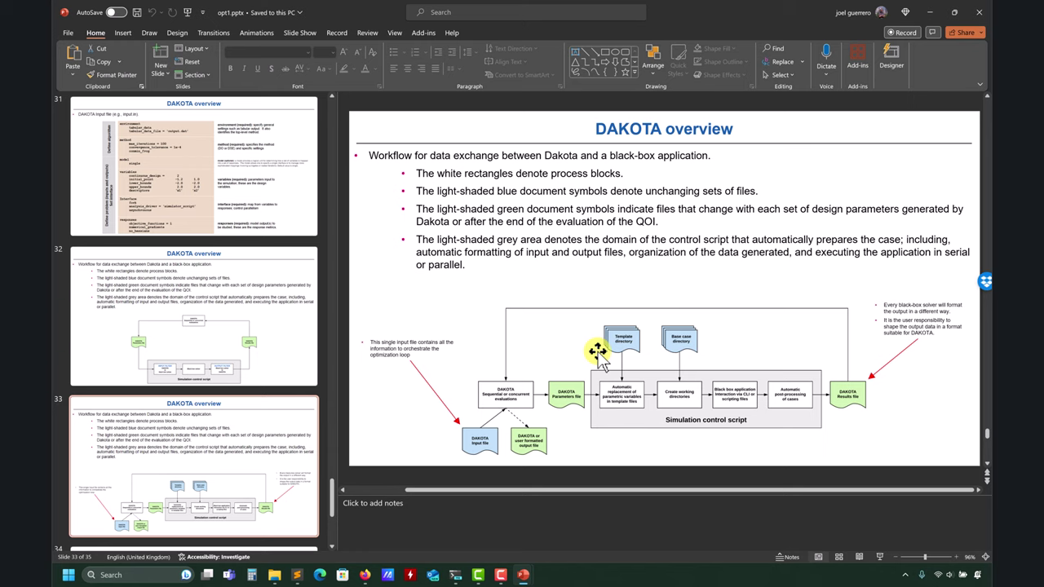
click(175, 349)
click(153, 472)
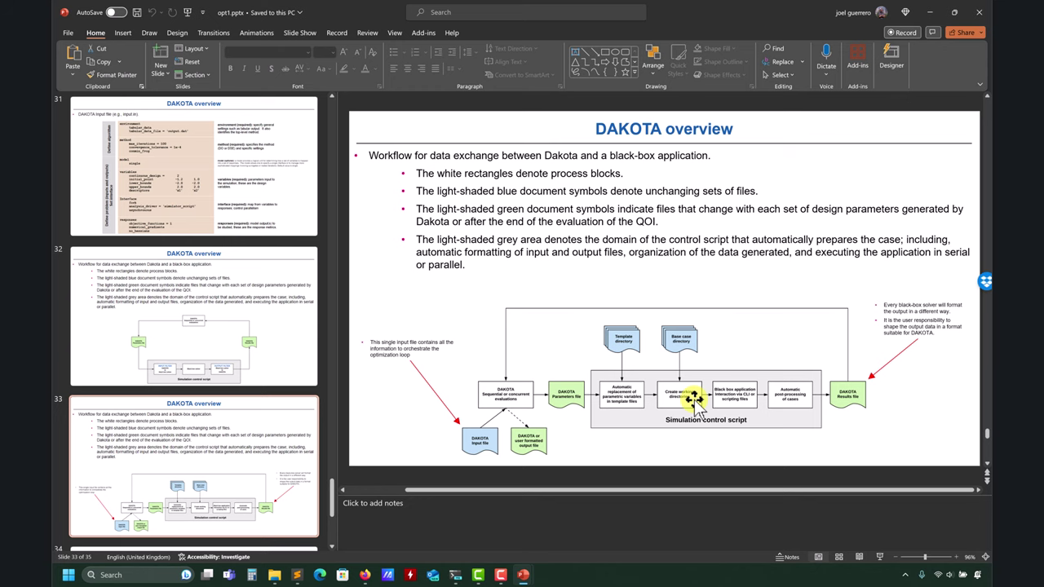
click(232, 198)
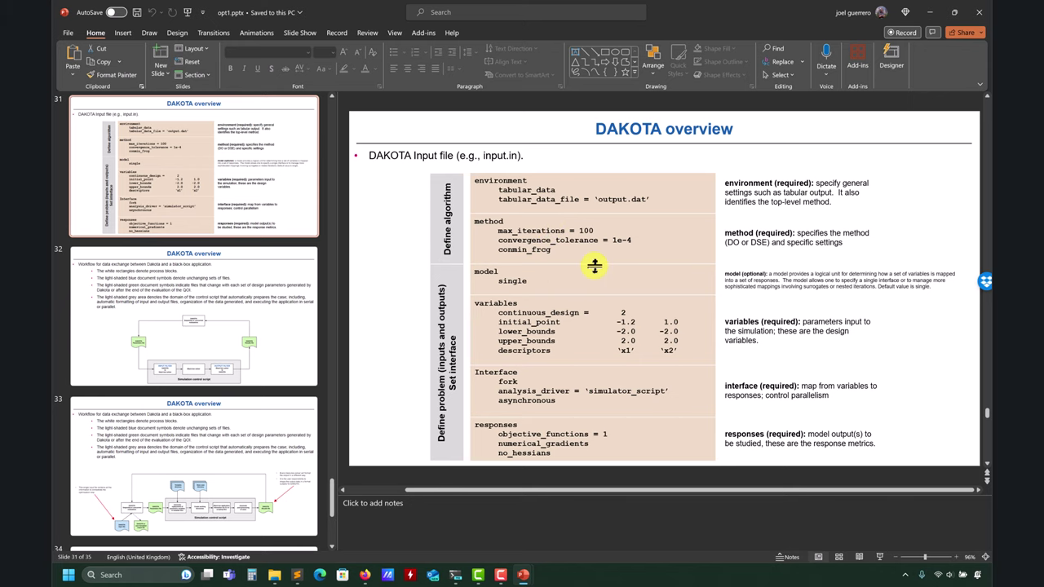
- Switch to Sublime Text and highlight the conmin_mfd and optpp_q_newton options in the method block of dakota_case.in
click(930, 13)
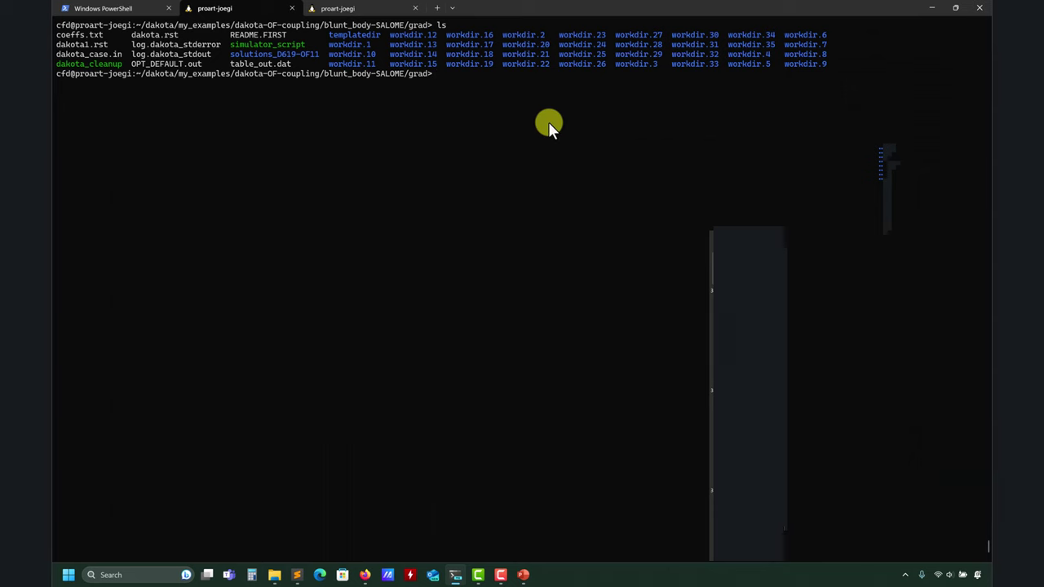
click(299, 576)
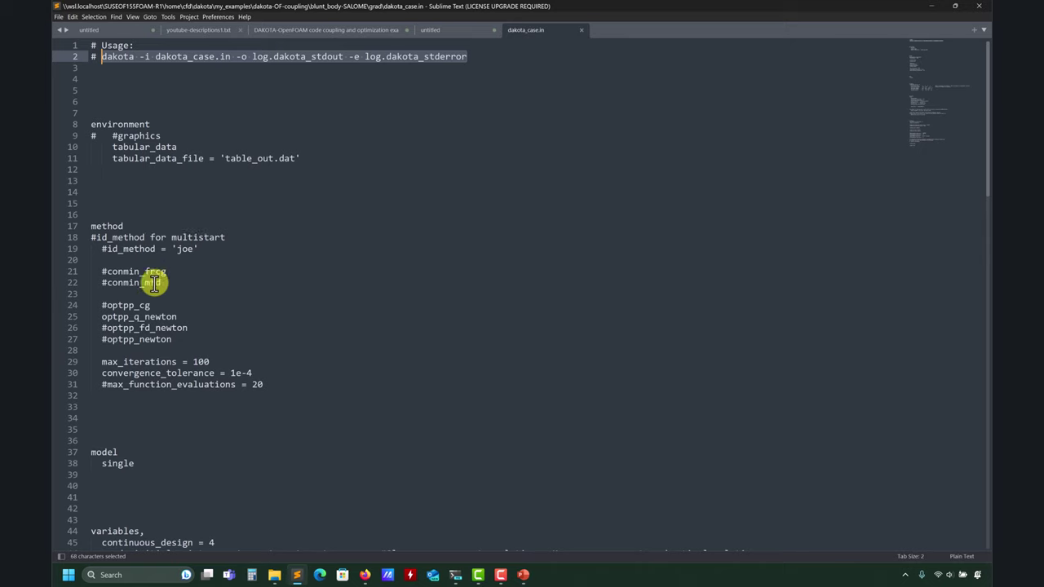
drag(163, 283, 107, 283)
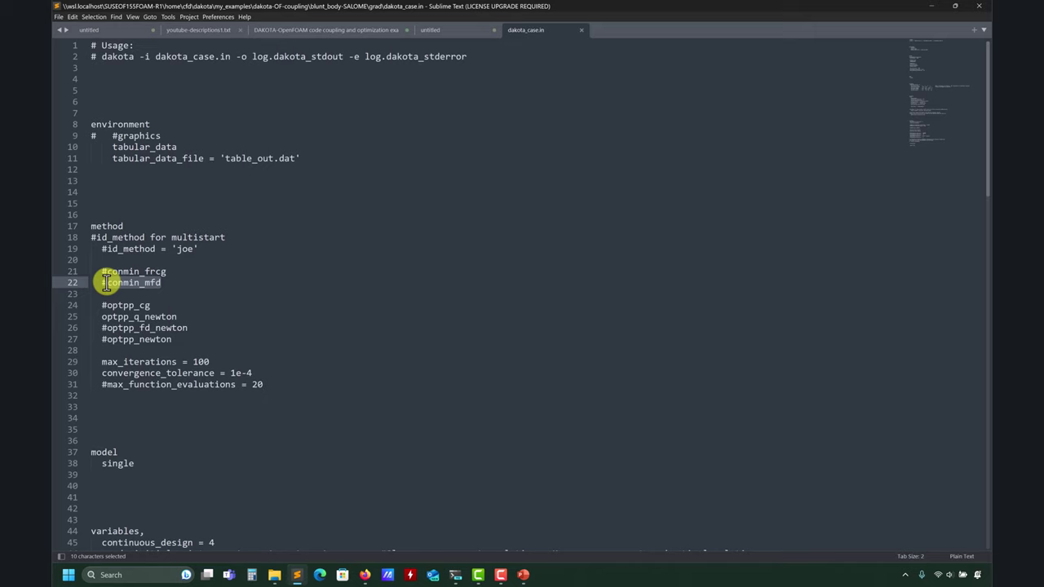
drag(177, 316, 101, 317)
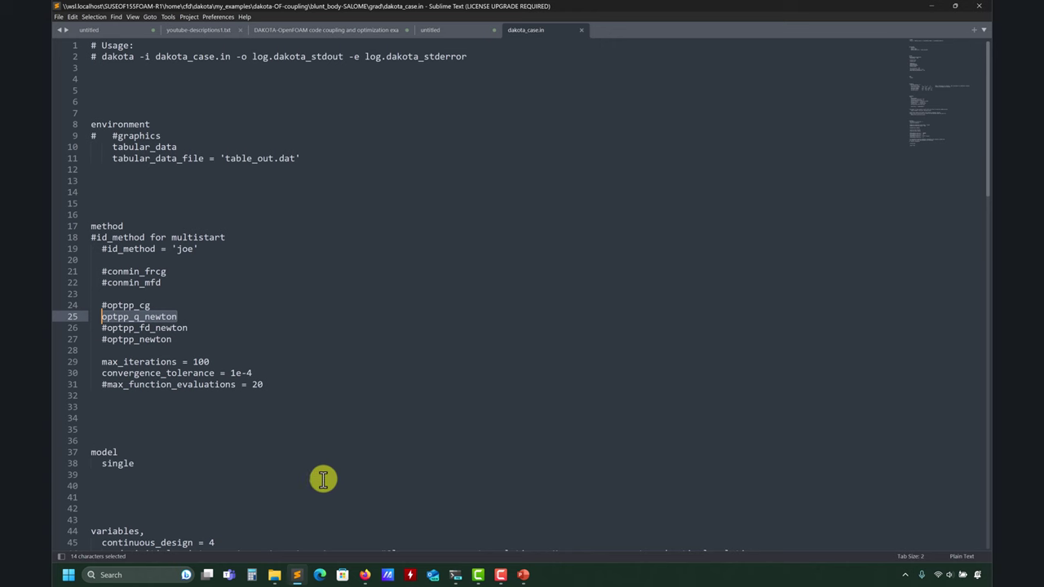
- Switch to the Dakota 6.19 documentation in Firefox and open the method page of the Keyword Reference
click(391, 576)
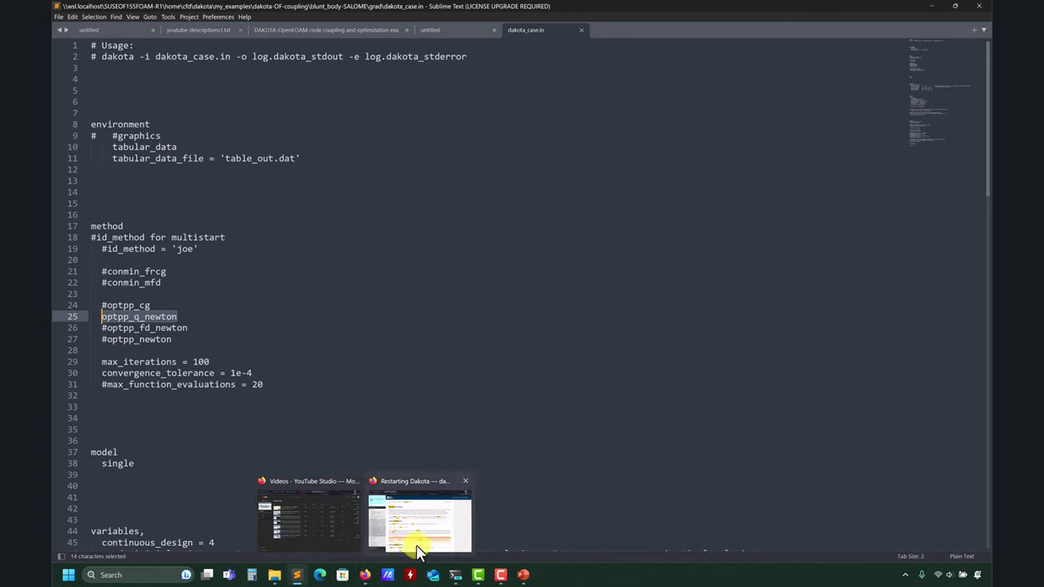
click(419, 552)
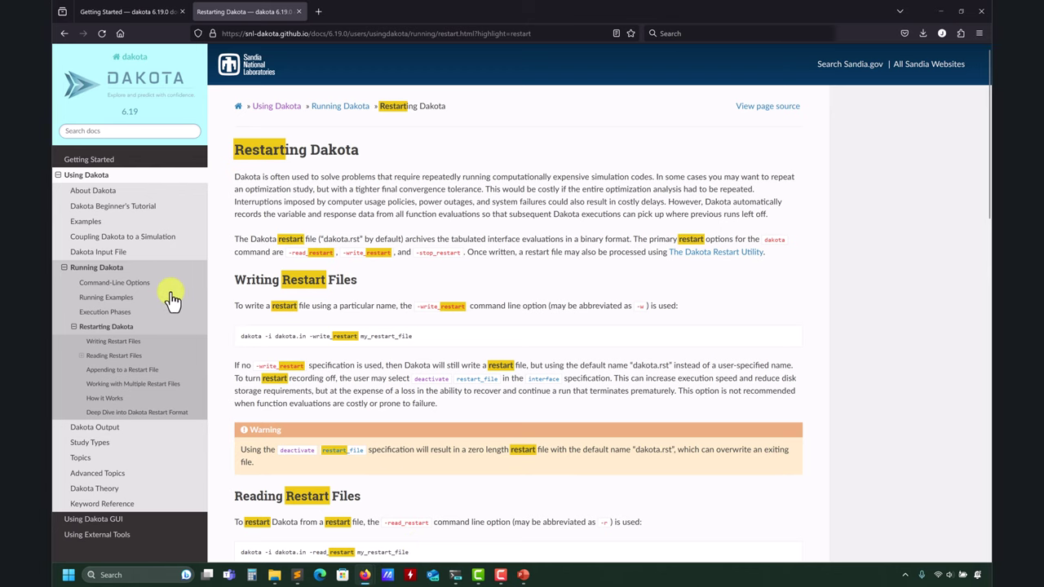
scroll(106, 440, down, 1)
click(104, 459)
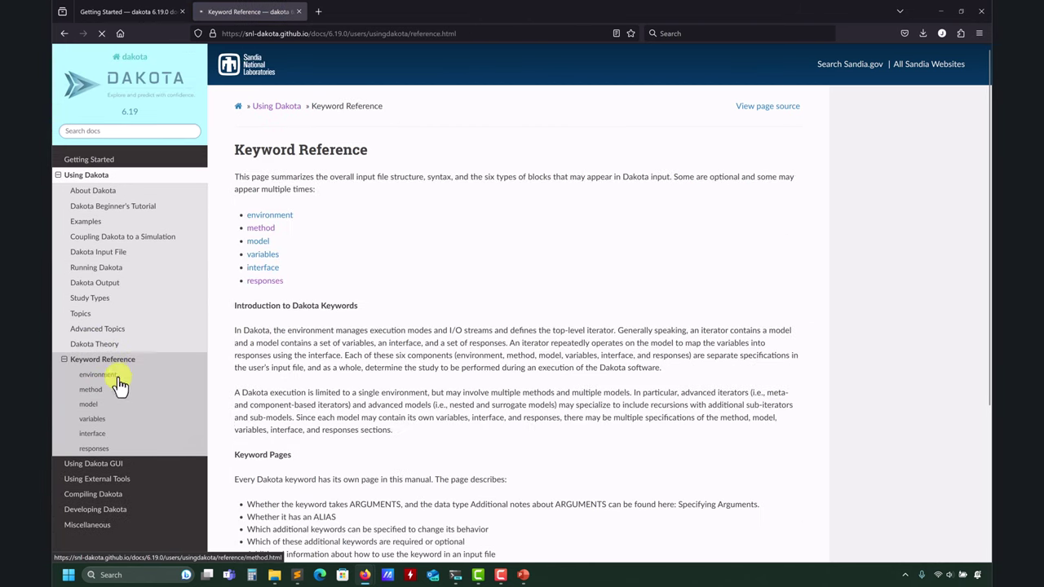
click(114, 386)
scroll(163, 231, up, 3)
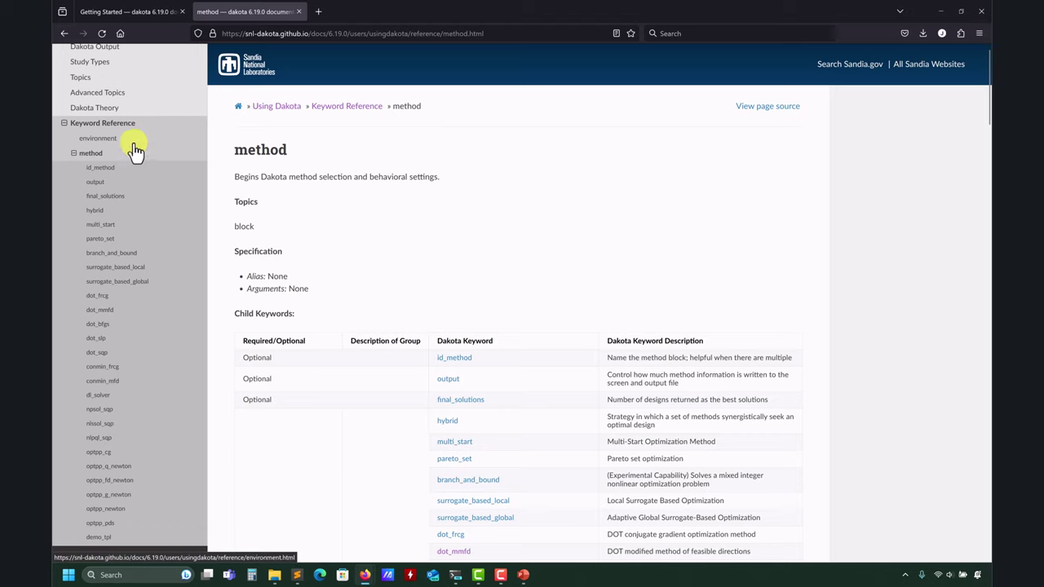
- Open the reference pages for the conmin_frcg, optpp_q_newton and optpp_newton methods in succession
click(101, 367)
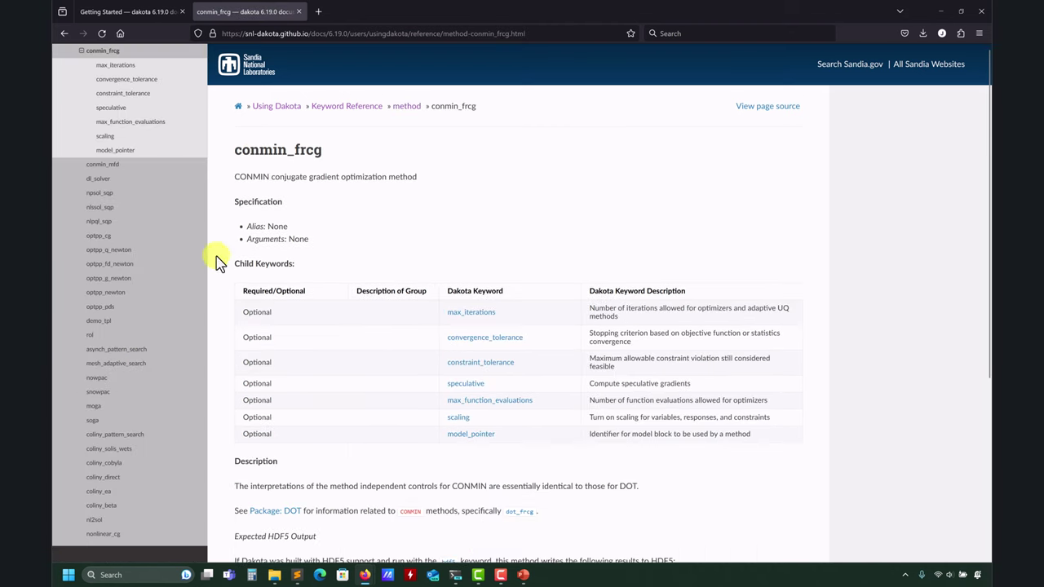
scroll(142, 261, down, 1)
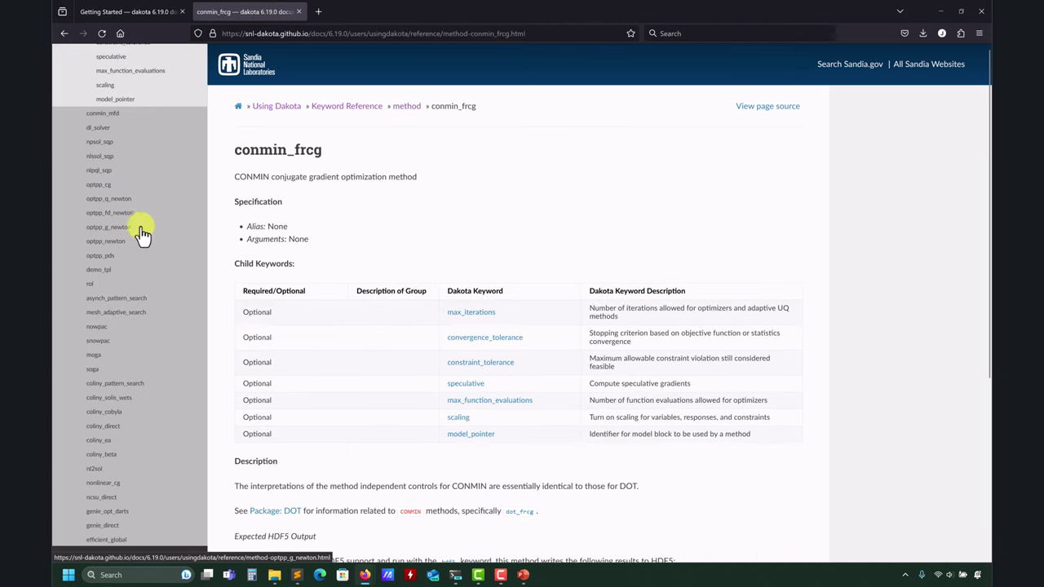
click(109, 199)
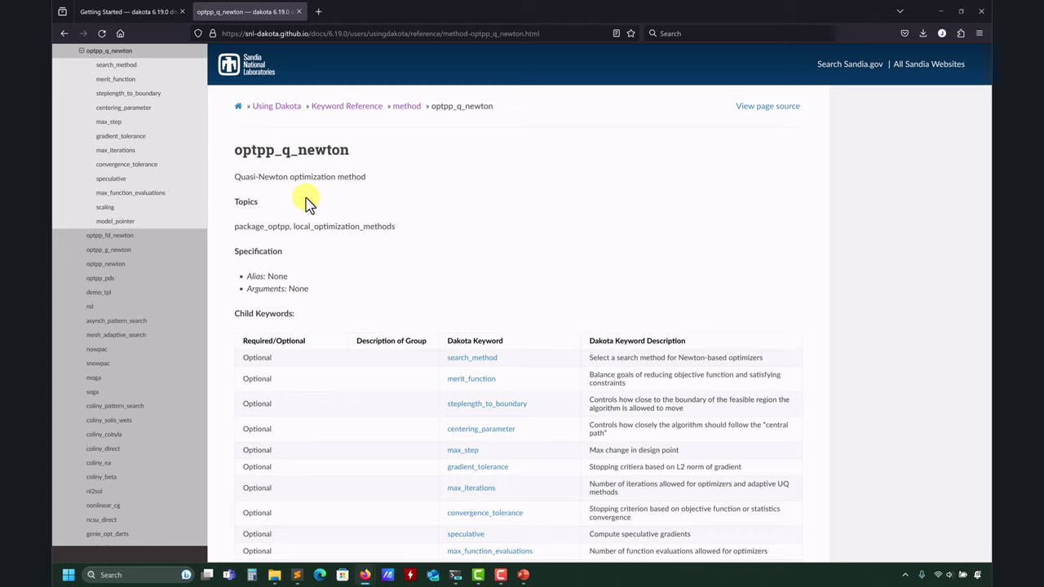
click(105, 265)
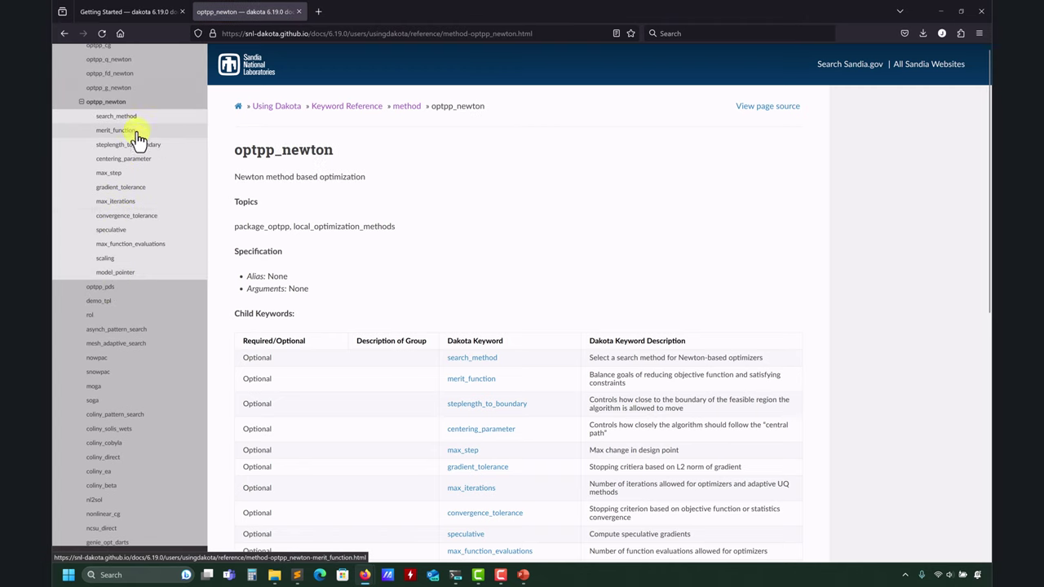
- Examine the child keywords and description of the optpp_newton method and its neighbours in the method list
scroll(394, 260, down, 2)
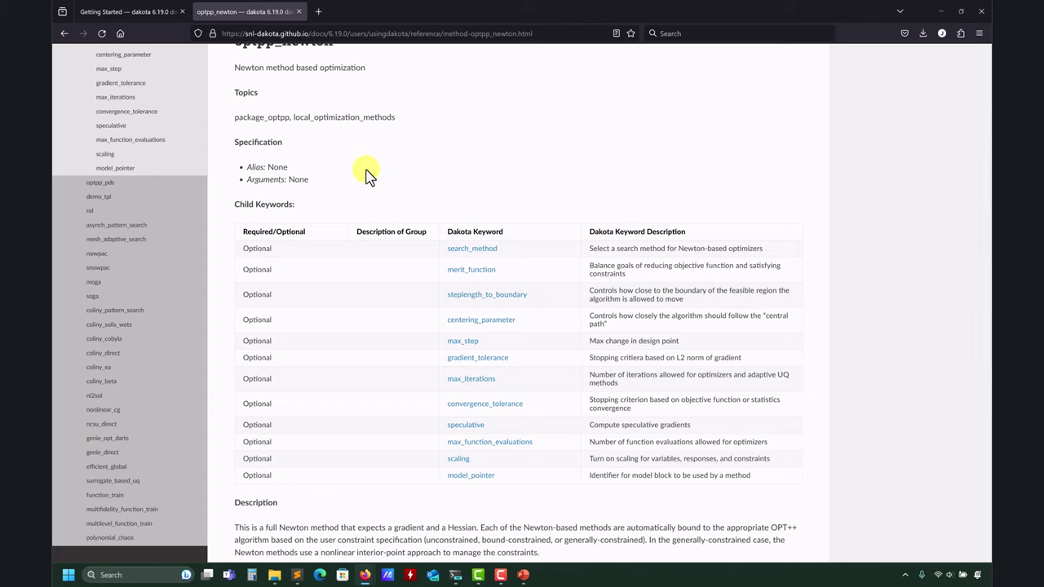
scroll(82, 122, up, 2)
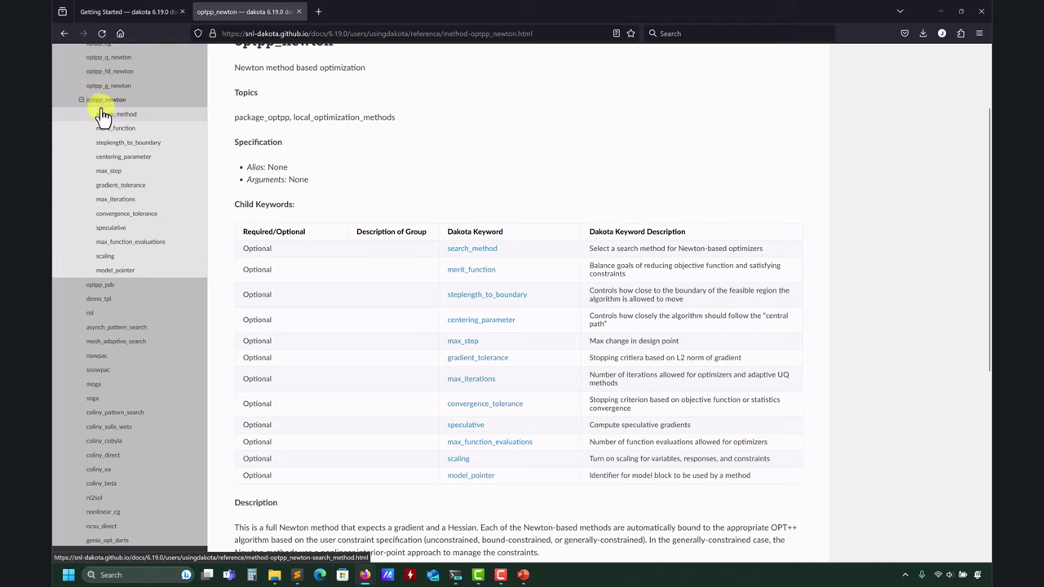
scroll(369, 192, up, 3)
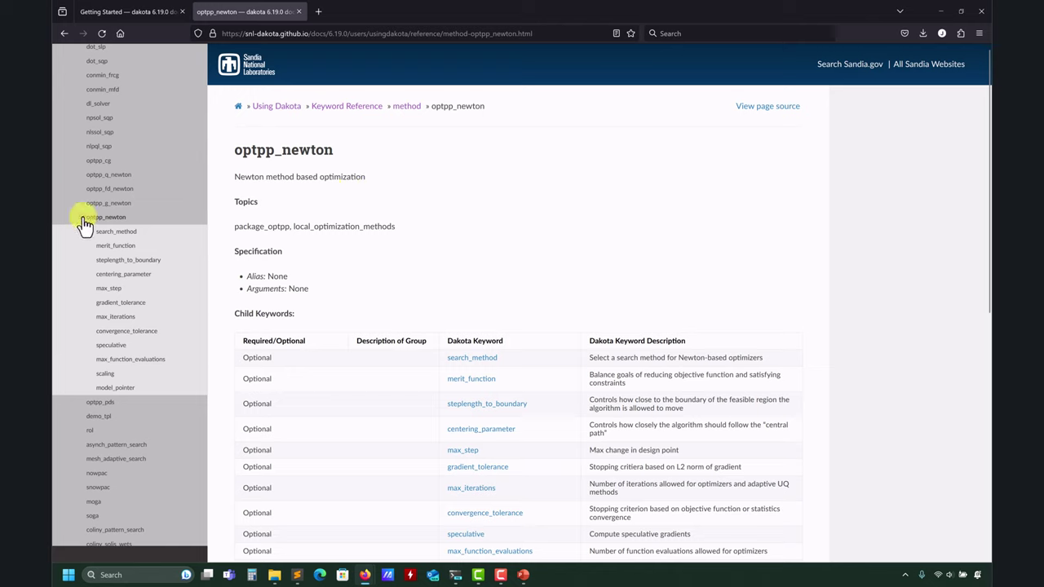
scroll(378, 247, down, 5)
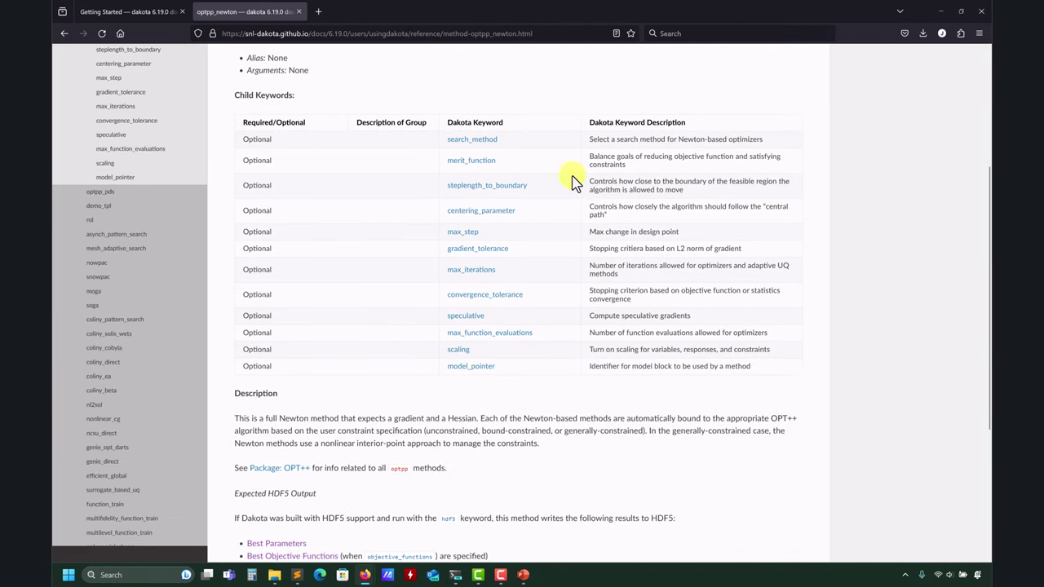
- Return to dakota_case.in in Sublime Text and highlight no_hessians in the responses block
click(297, 575)
scroll(295, 360, down, 20)
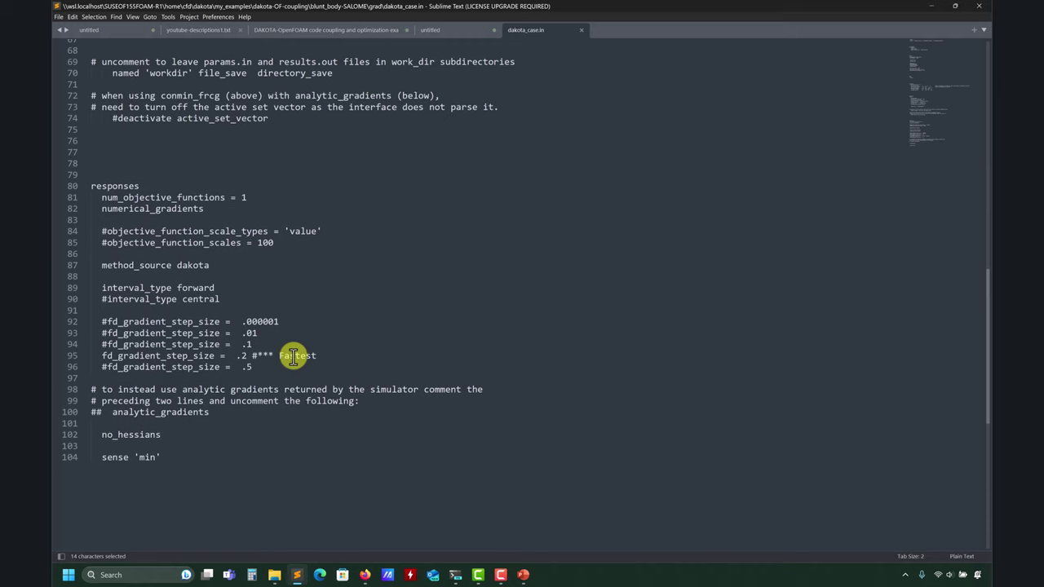
scroll(293, 355, down, 3)
drag(161, 339, 97, 339)
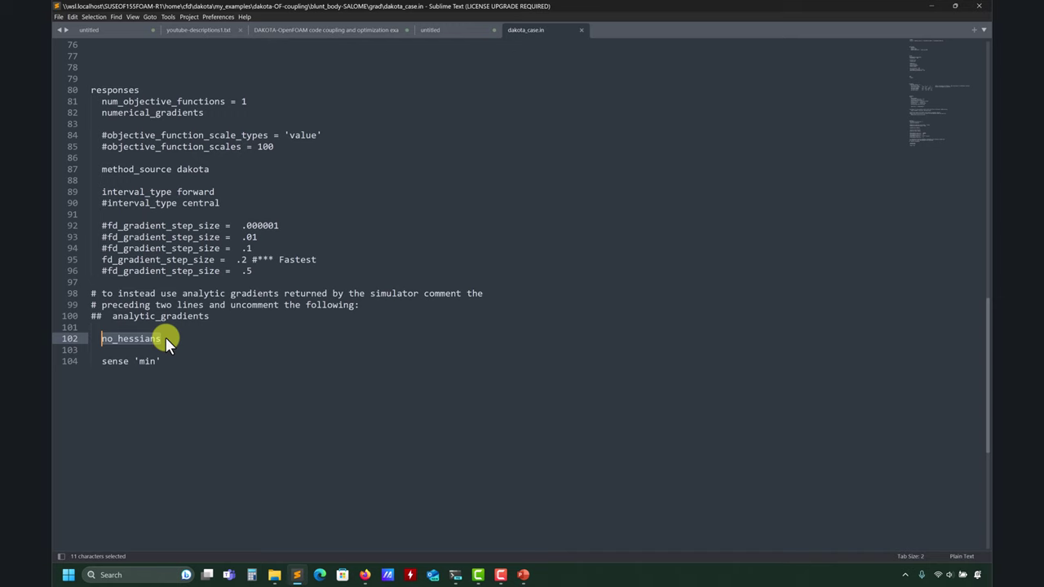
- Go back to Firefox and recheck the optpp_newton documentation and method list
click(926, 8)
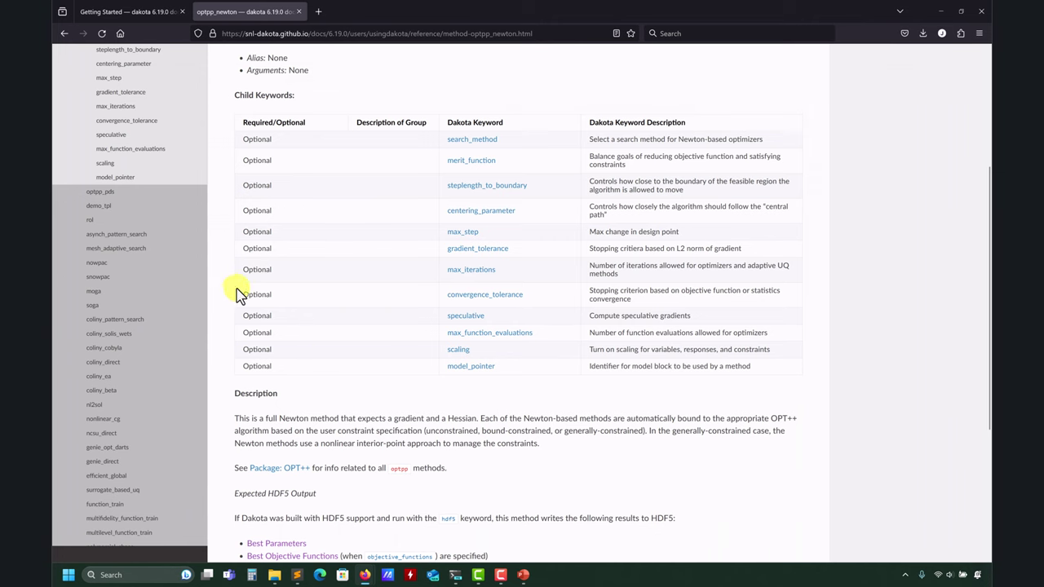
scroll(236, 285, up, 2)
scroll(237, 282, down, 2)
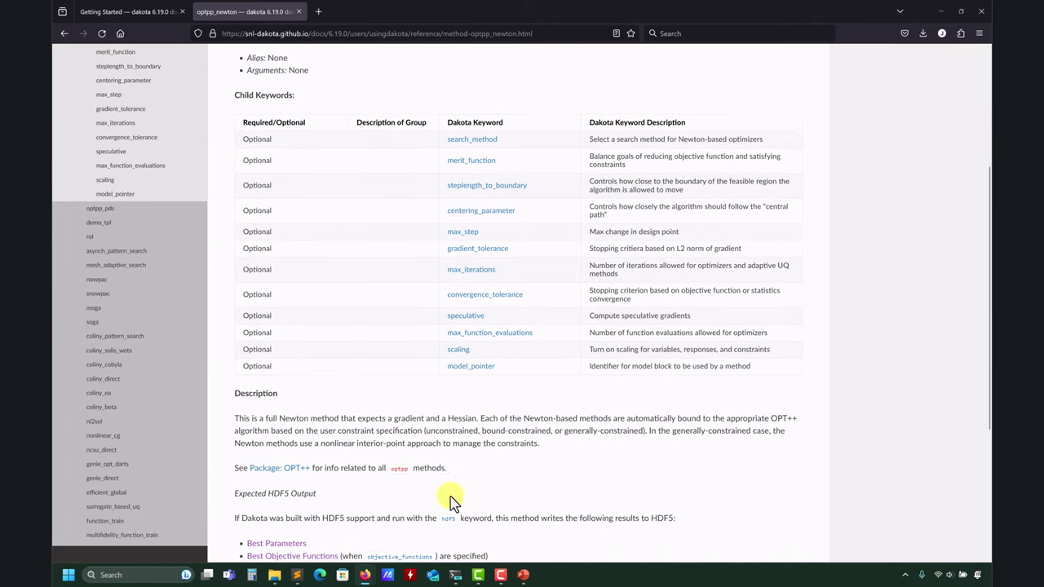
- Put the editor and browser away and show the terminal session in the blunt_body-SALOME/case_base directory
click(297, 575)
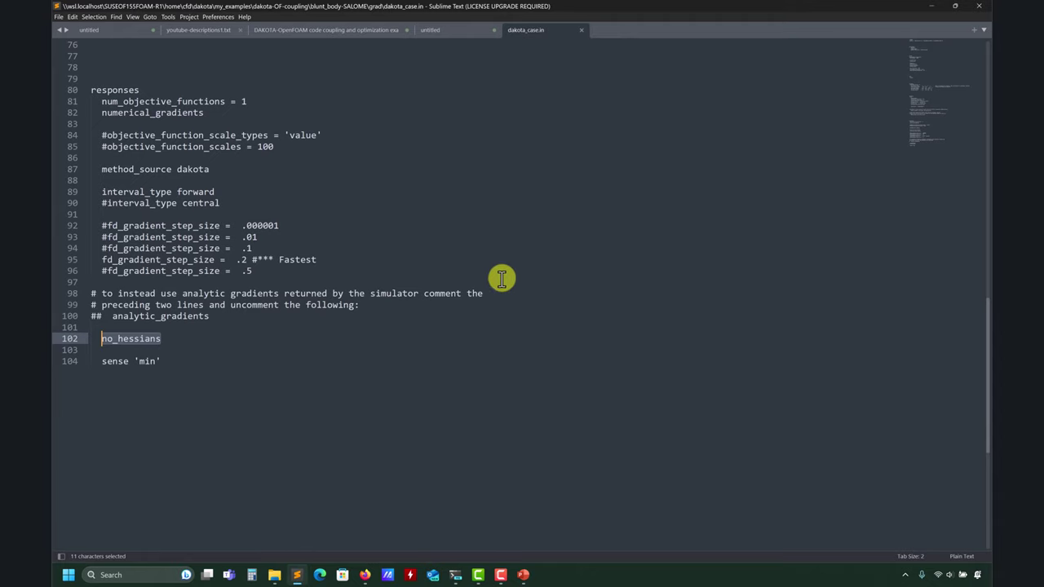
click(931, 6)
click(932, 8)
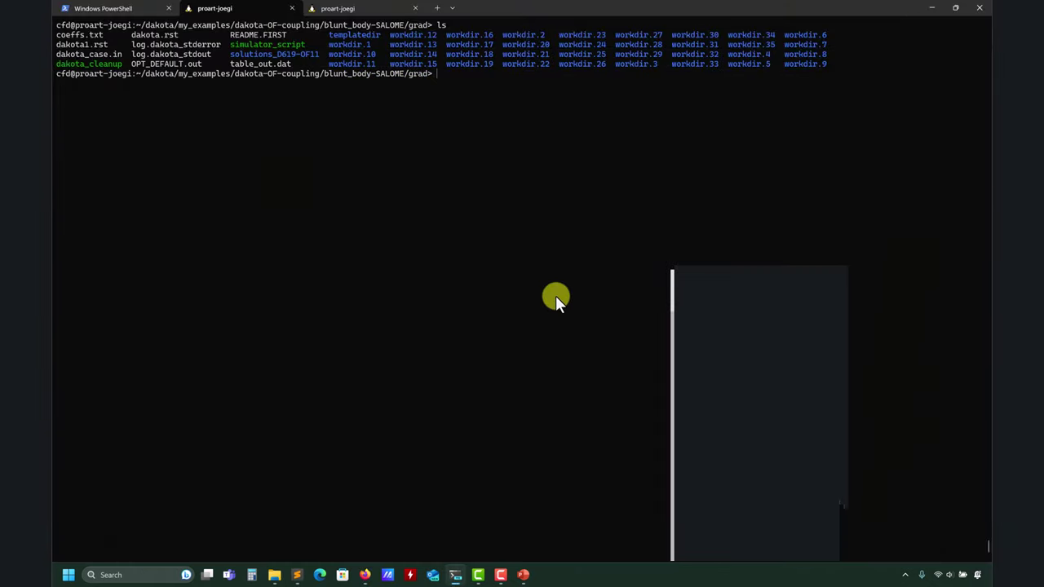
click(345, 10)
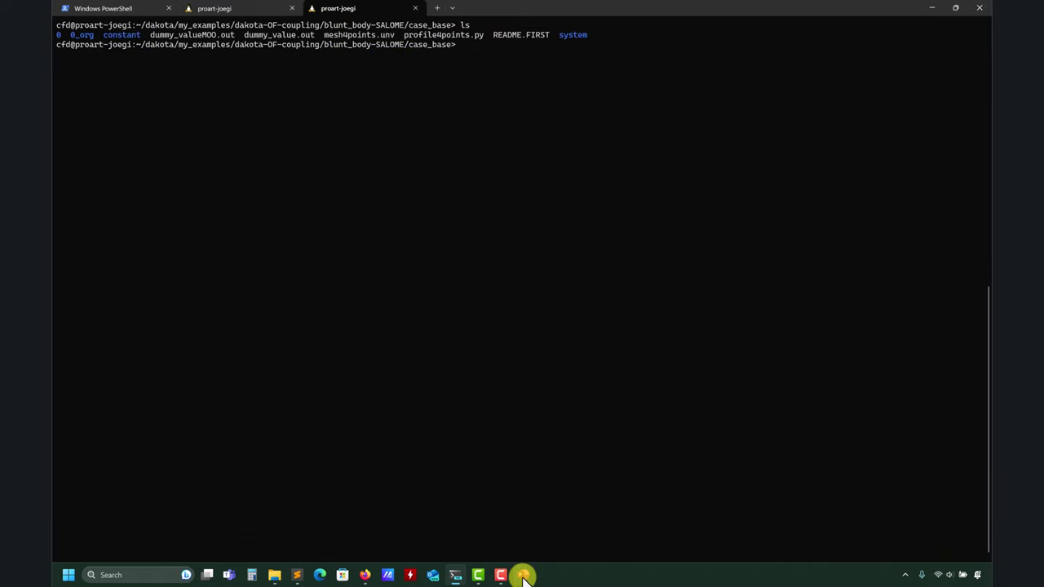
- Switch to opt2.pptx in PowerPoint, view slide 3 with the blunt body optimization workflow, and minimize the presentation
mouse_move(524, 574)
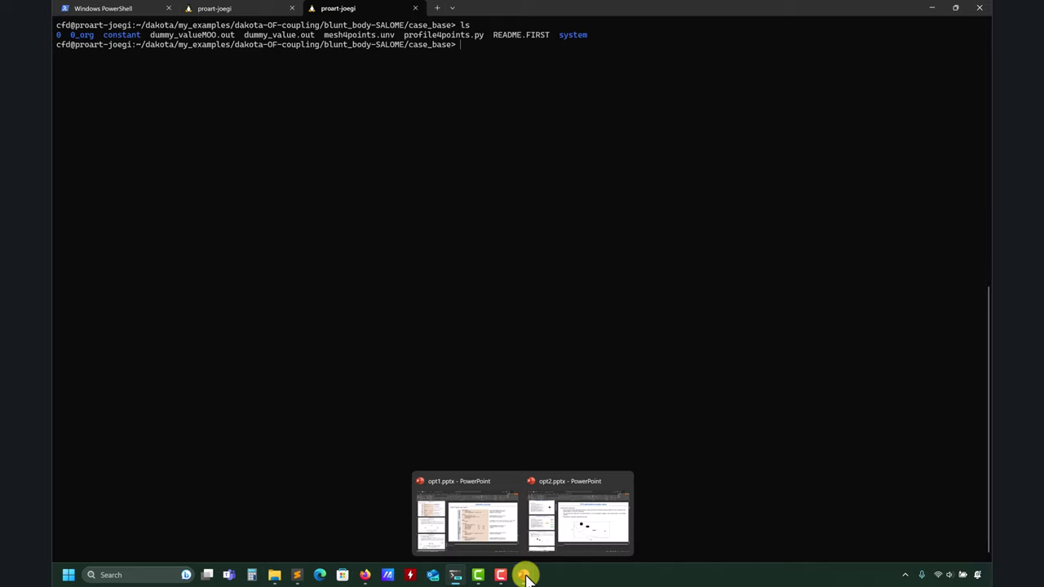
click(566, 538)
click(252, 318)
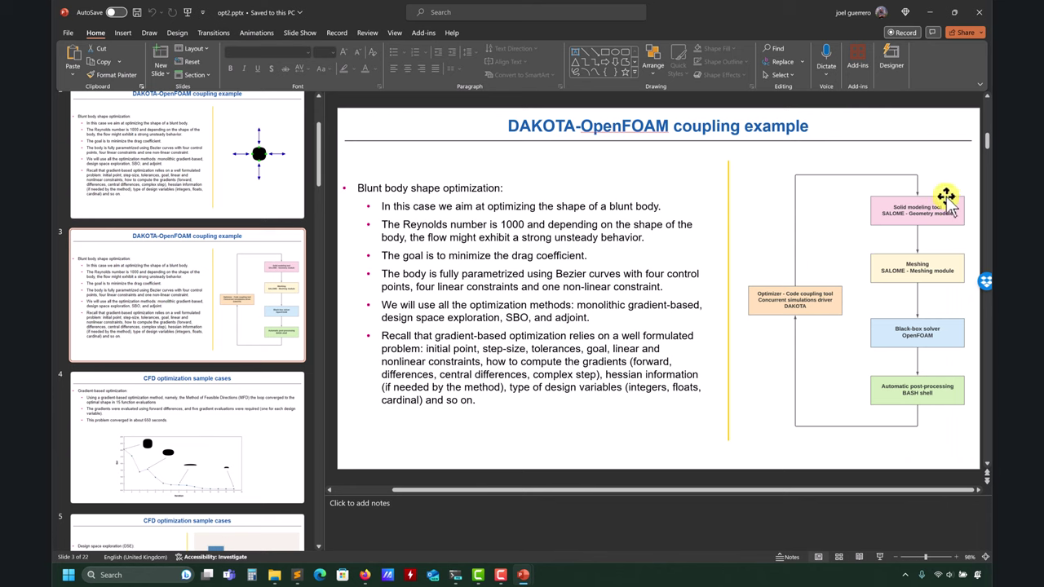
click(930, 15)
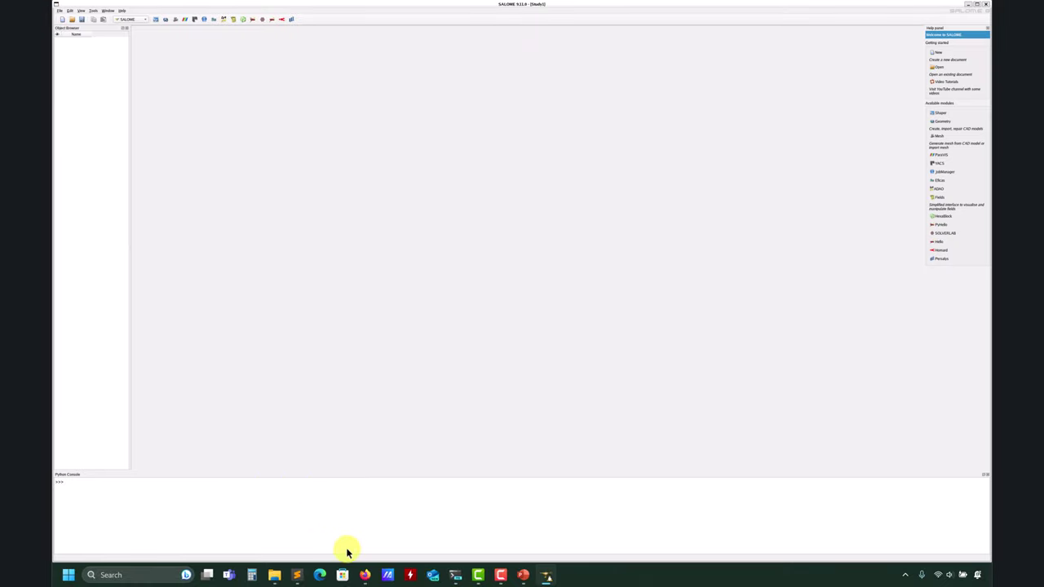
- In a new Firefox tab, search the web for "salome platform"
mouse_move(363, 571)
click(408, 549)
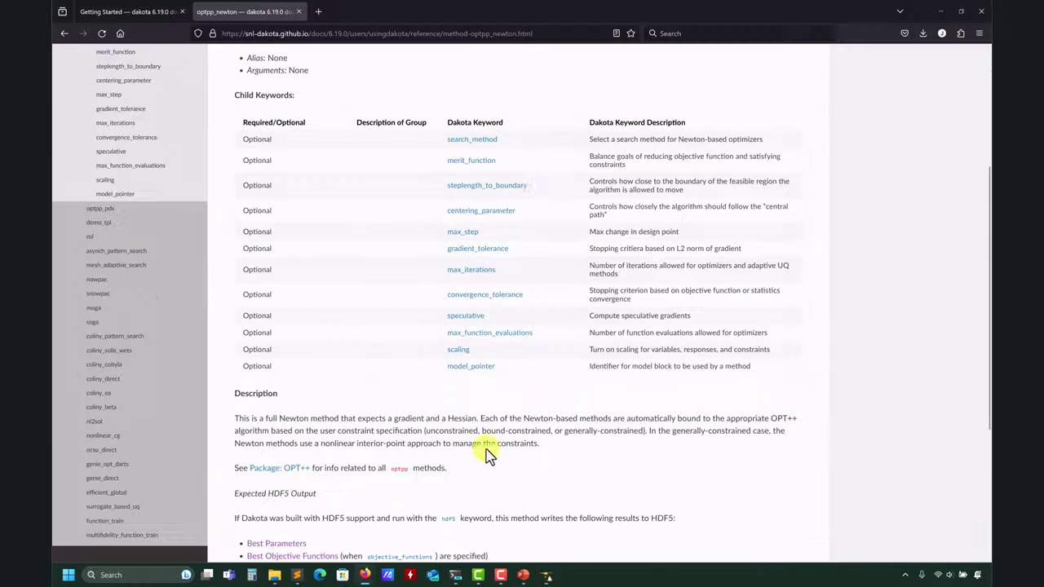
click(318, 11)
click(706, 33)
text(salome)
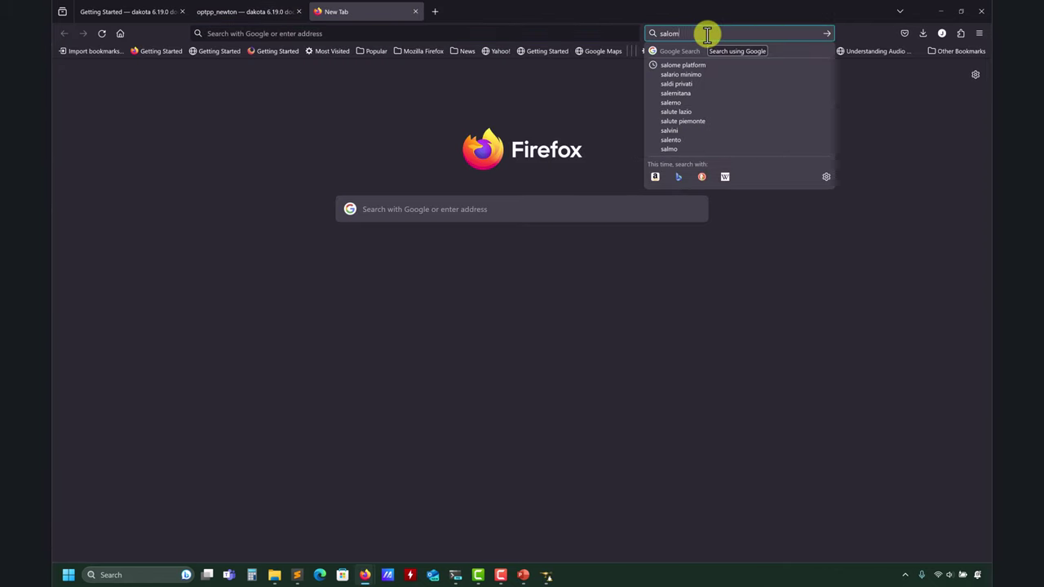
key(Down)
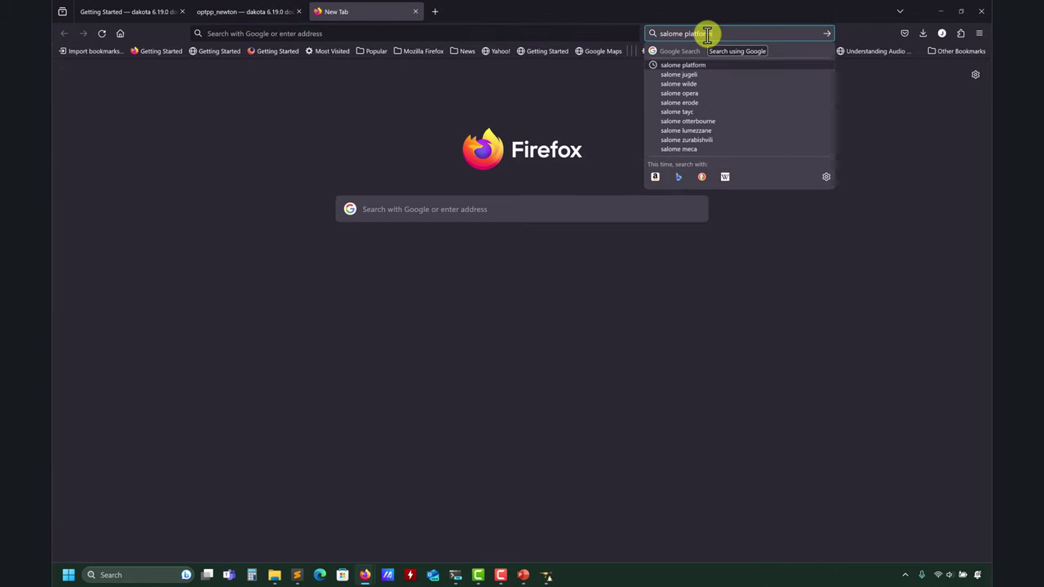
key(Return)
- Open the SALOME platform website and look over its home page sections and release announcements
click(307, 173)
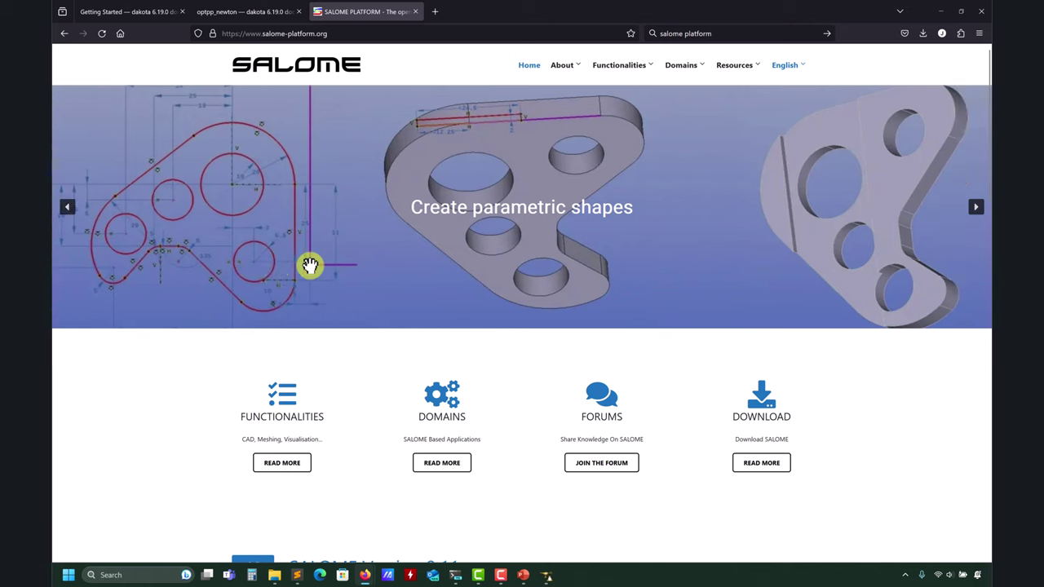
scroll(328, 195, down, 2)
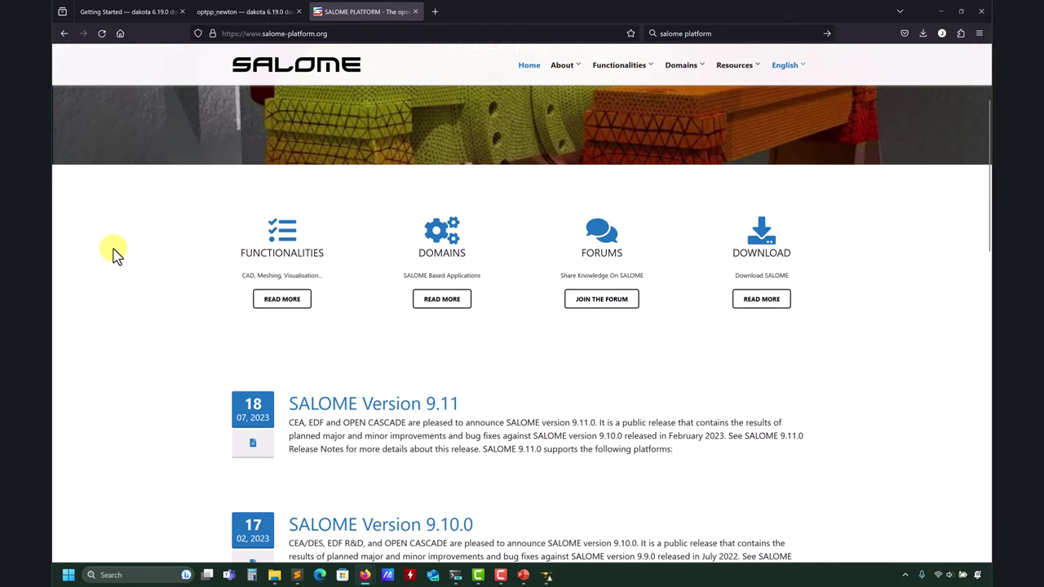
scroll(107, 314, down, 1)
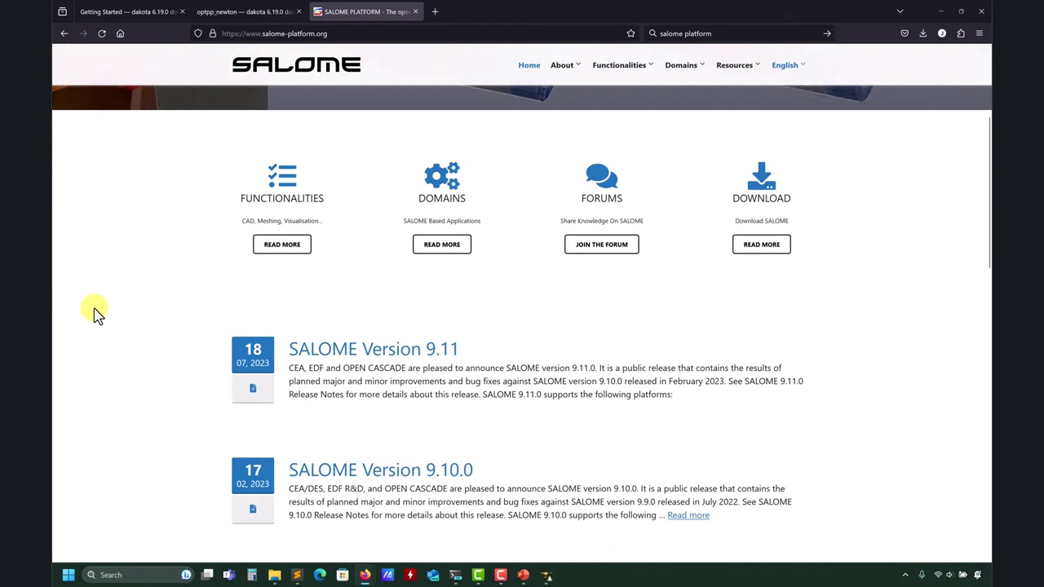
- Look over the SALOME home page sections and announcements, and minimize the browser to show the SALOME application
scroll(98, 306, down, 2)
scroll(98, 306, up, 1)
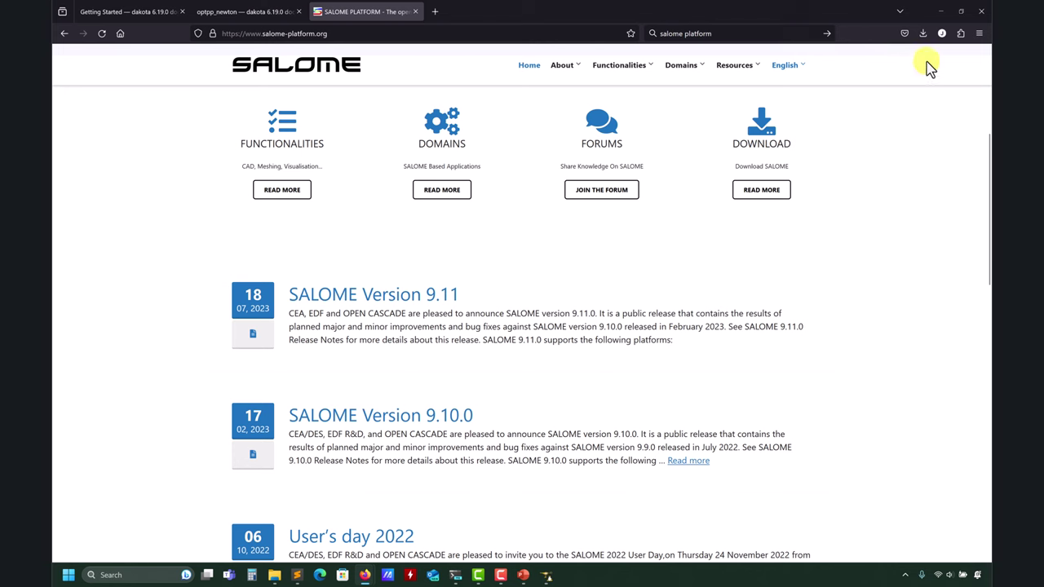
scroll(870, 229, up, 2)
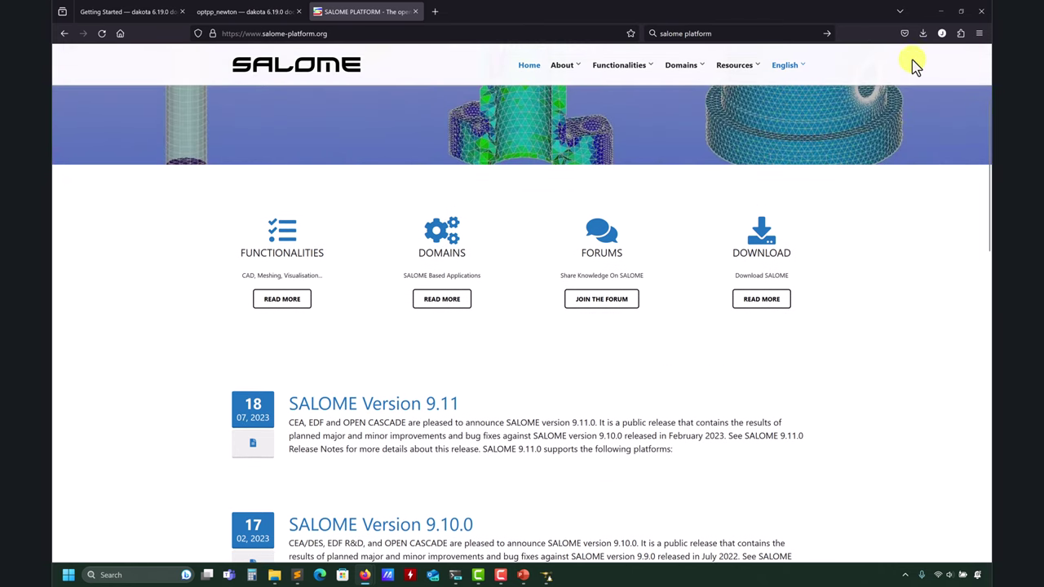
scroll(902, 207, up, 2)
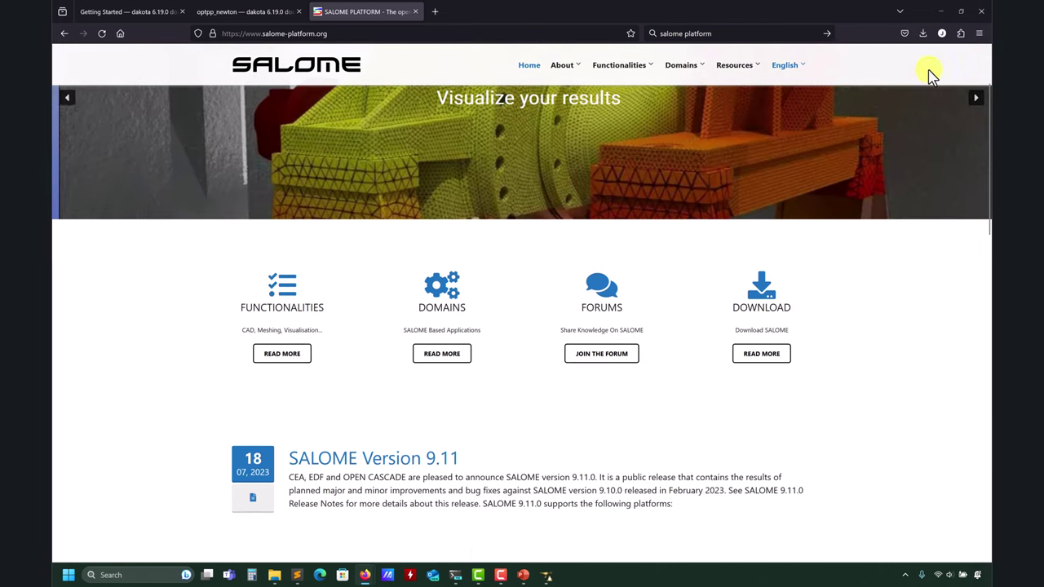
click(940, 11)
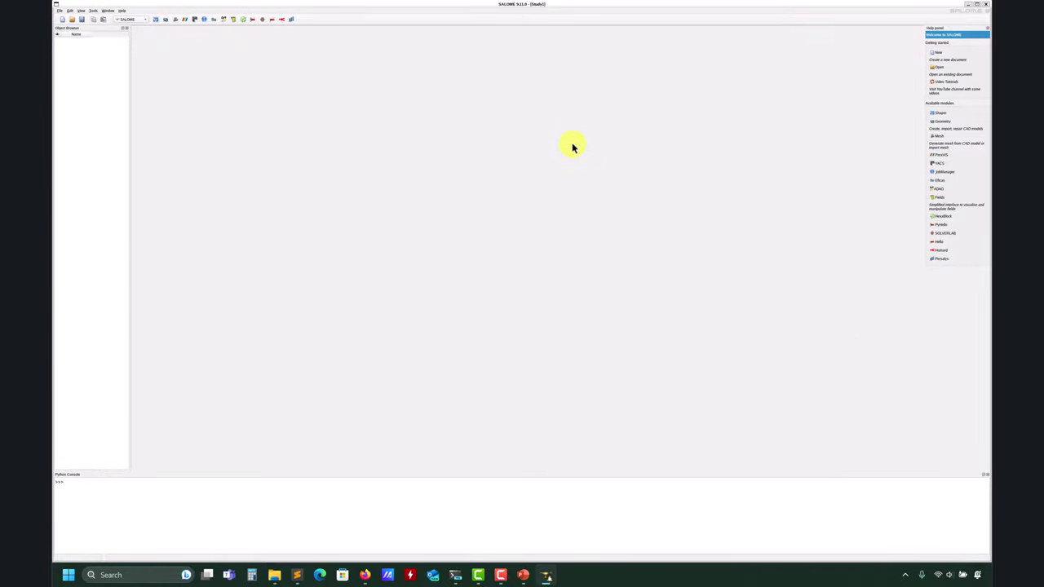
- Switch to File Explorer and open the blunt_body-SALOME/case_base folder to find the profile4points.py script
click(59, 10)
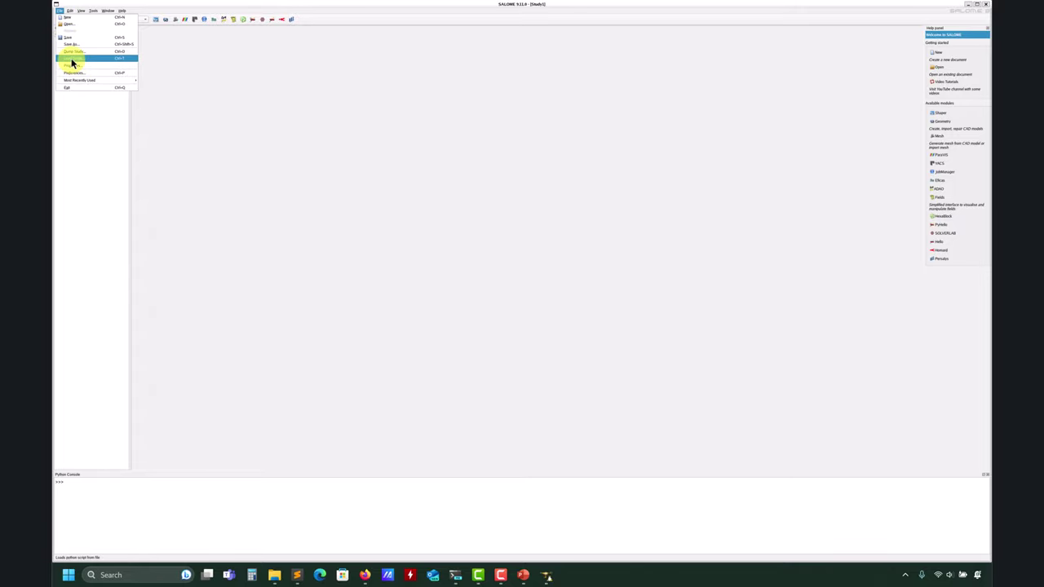
click(368, 400)
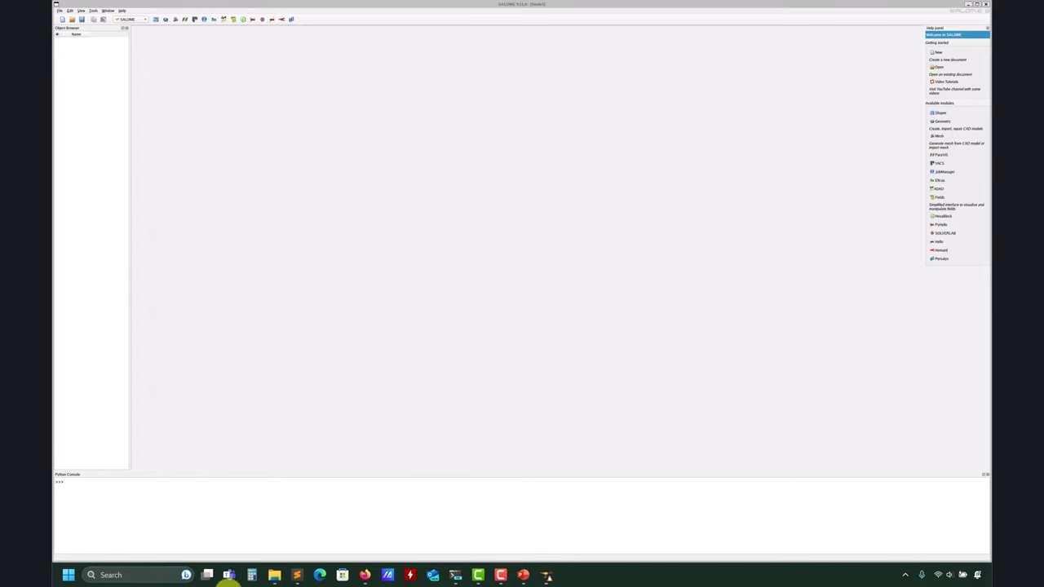
mouse_move(272, 571)
click(219, 522)
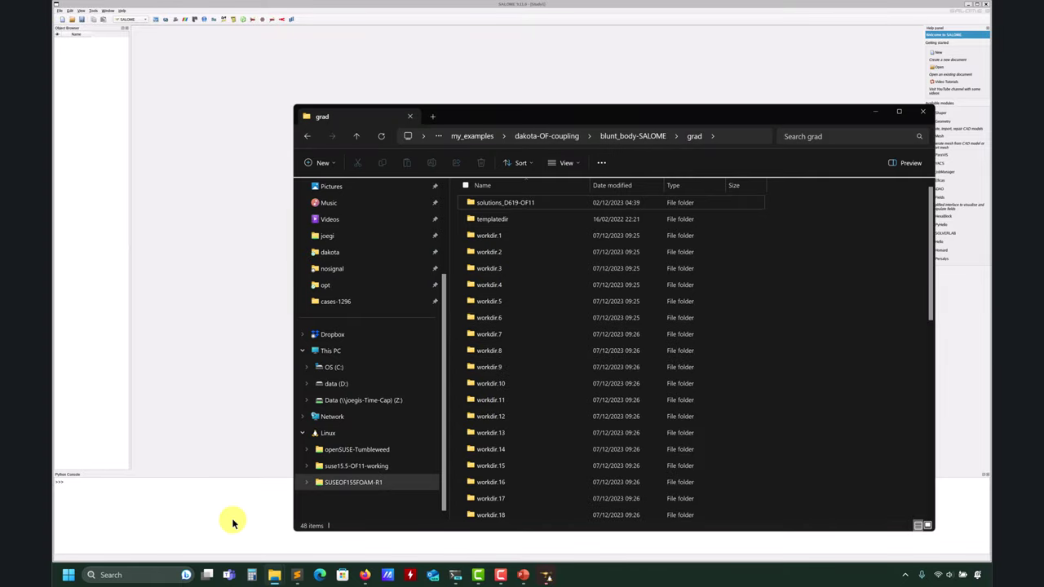
click(356, 136)
double_click(497, 206)
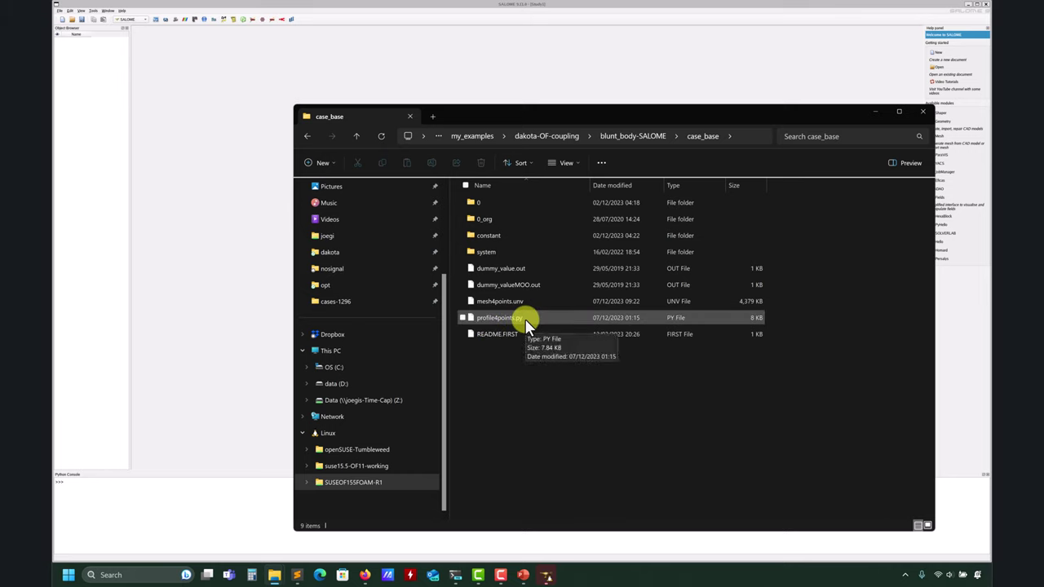
- Switch to SALOME and load the Python script profile4points.py from the case_base folder
click(60, 10)
click(60, 10)
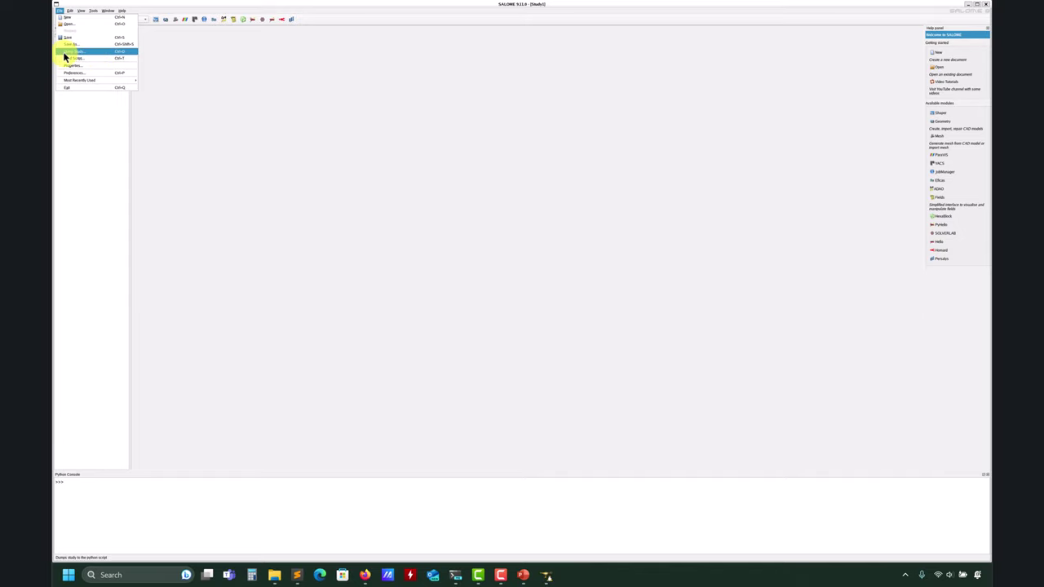
click(71, 58)
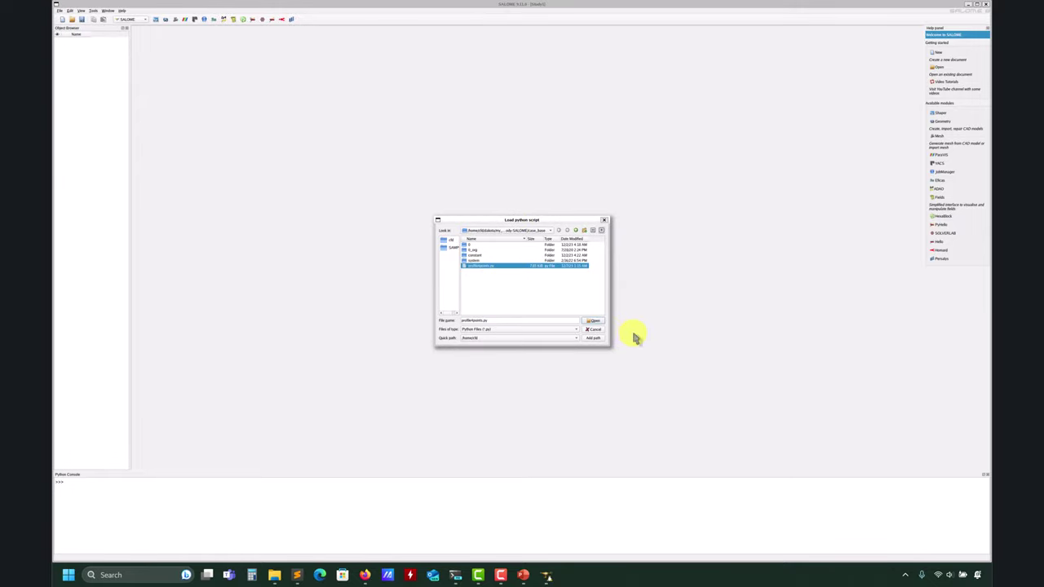
click(592, 321)
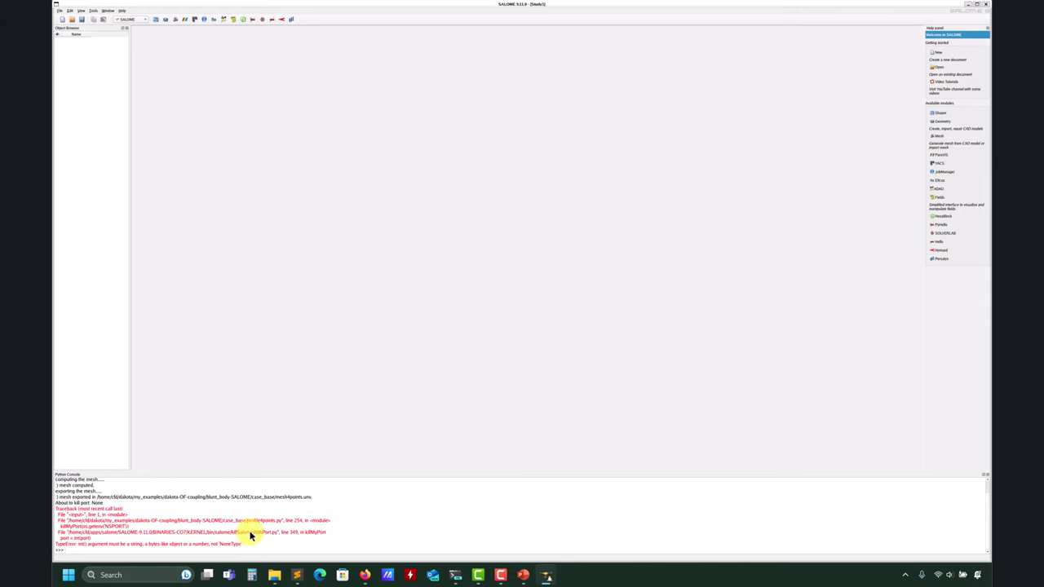
- Open profile4points.py from the case_base folder in Sublime Text
click(298, 574)
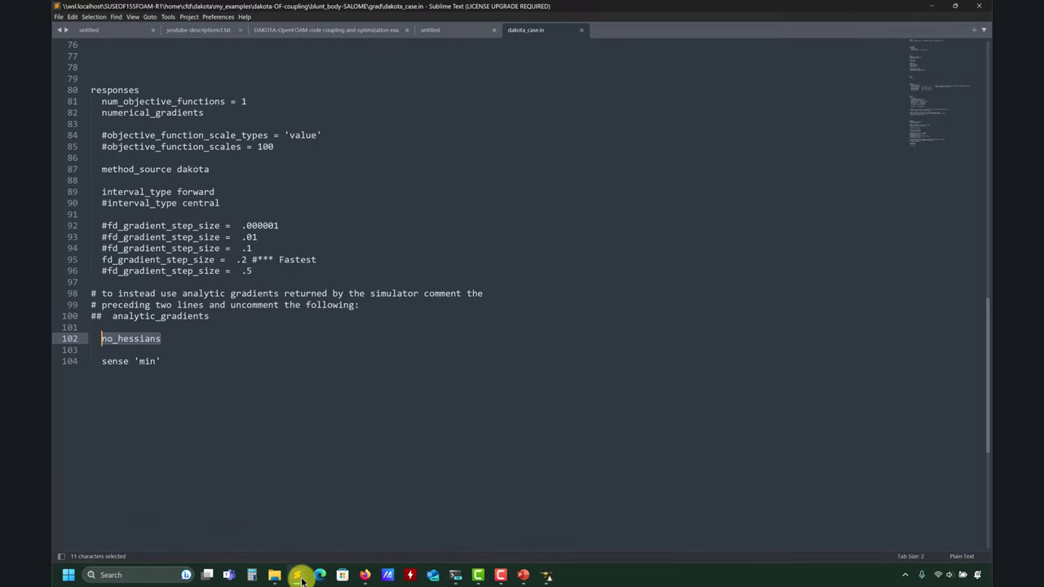
mouse_move(277, 571)
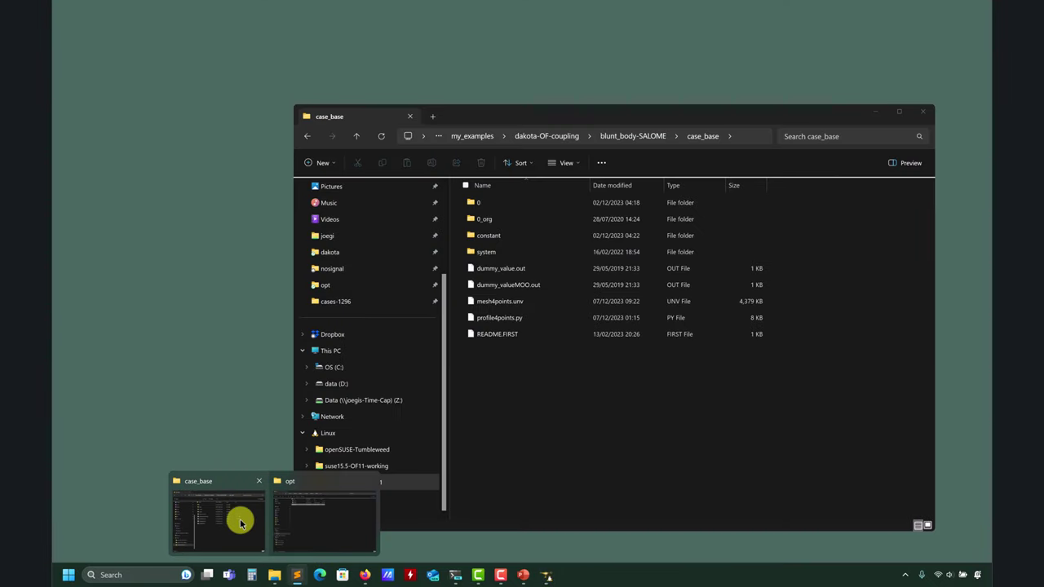
click(241, 523)
drag(522, 304, 578, 320)
click(531, 317)
drag(655, 109, 471, 109)
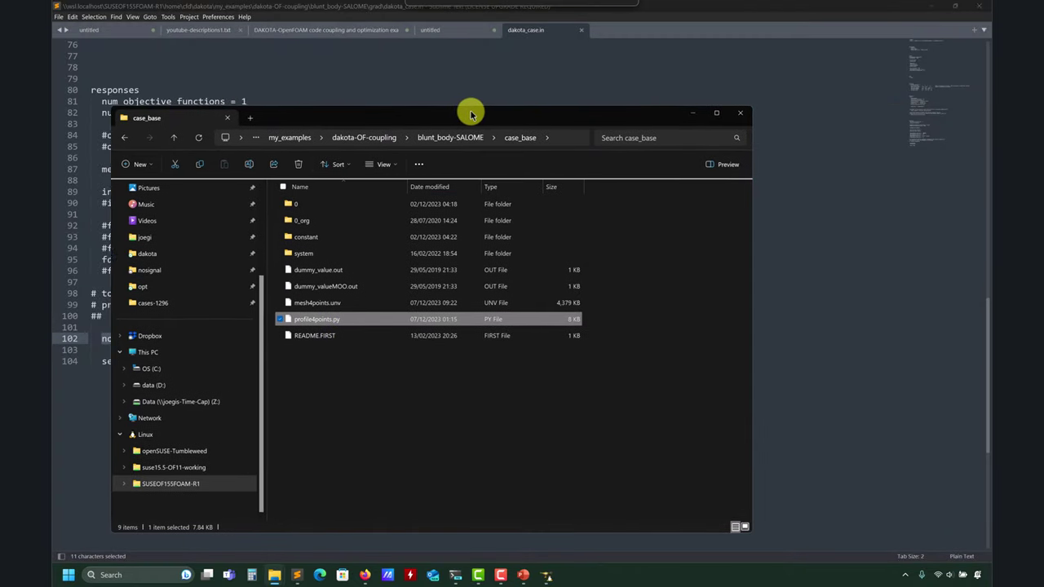
drag(303, 318, 799, 305)
- Comment out the killMyPort import, the killMyPort call and both print statements in the KILL PORTS section, and save the script
scroll(405, 377, down, 10)
scroll(406, 377, down, 20)
scroll(405, 377, up, 12)
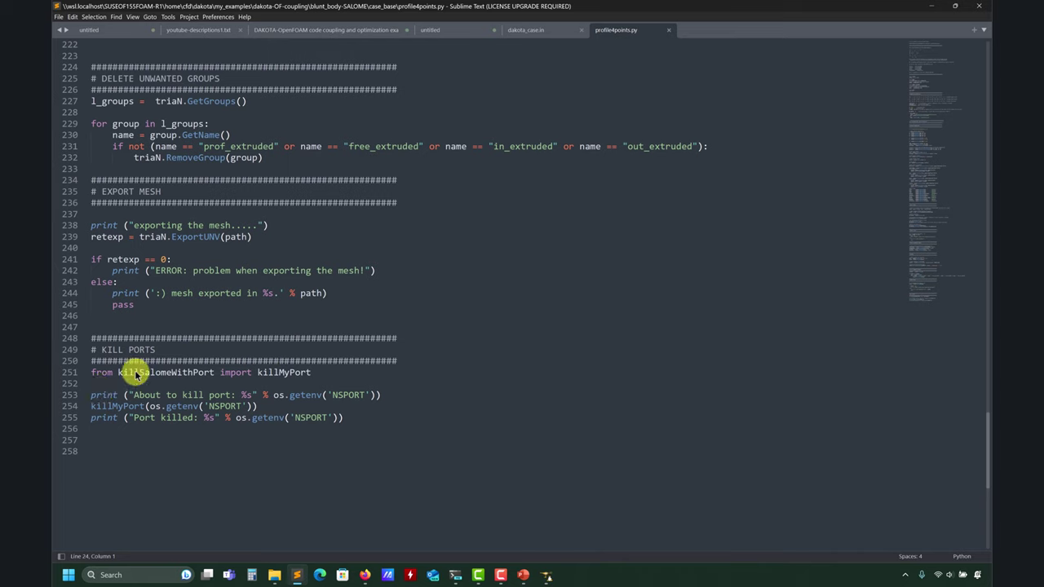
click(93, 383)
key(Up)
key(Up)
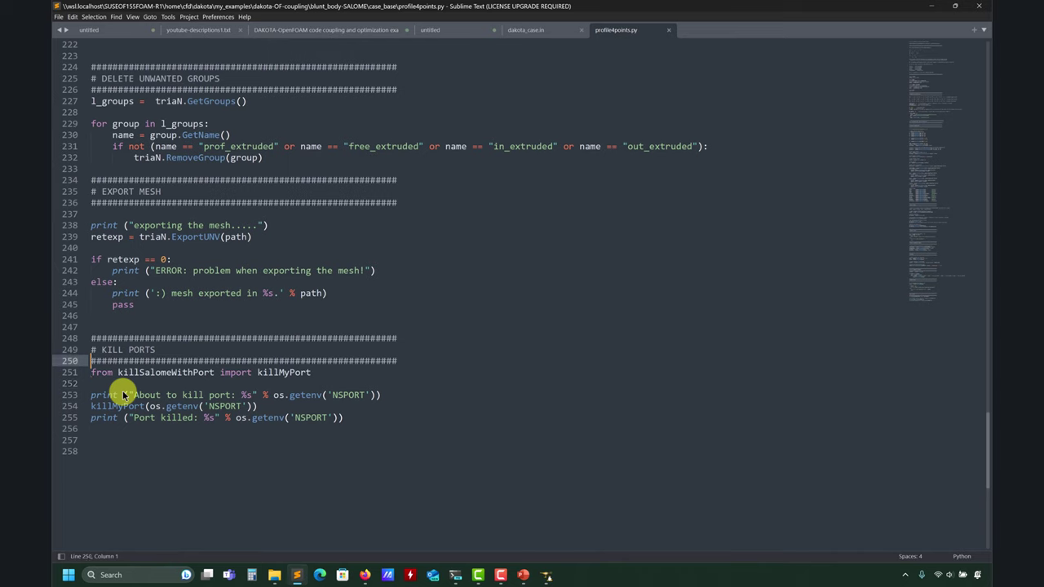
key(Down)
text(#)
key(Down)
key(Down)
text(#)
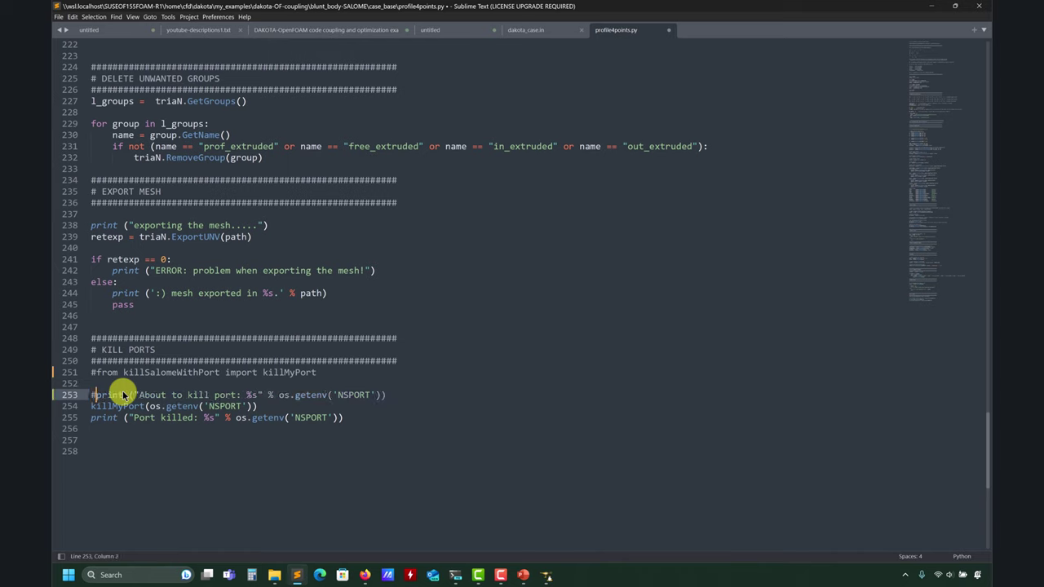
key(Down)
text(#)
key(Down)
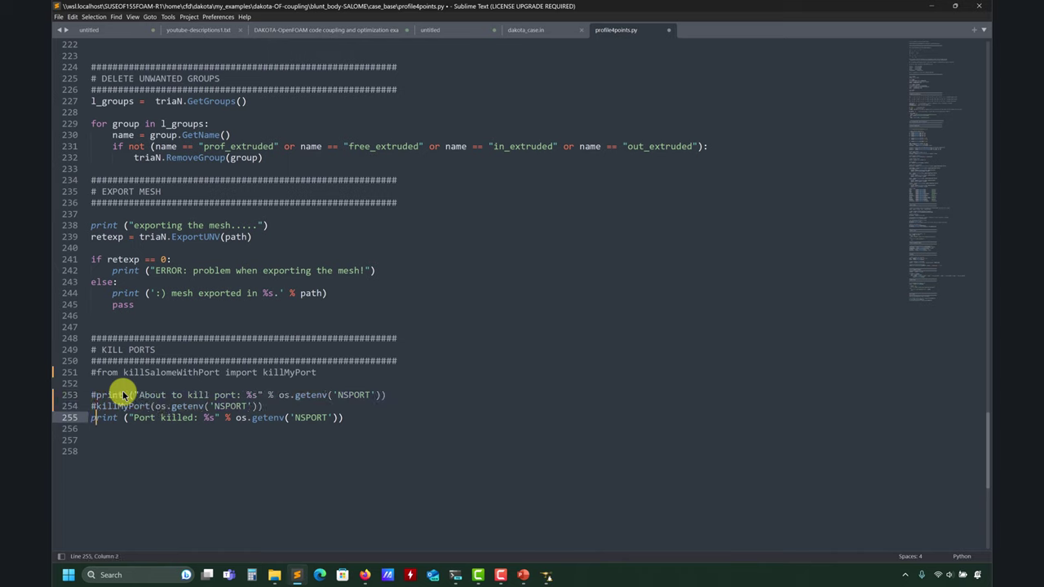
text(#)
key(ctrl+s)
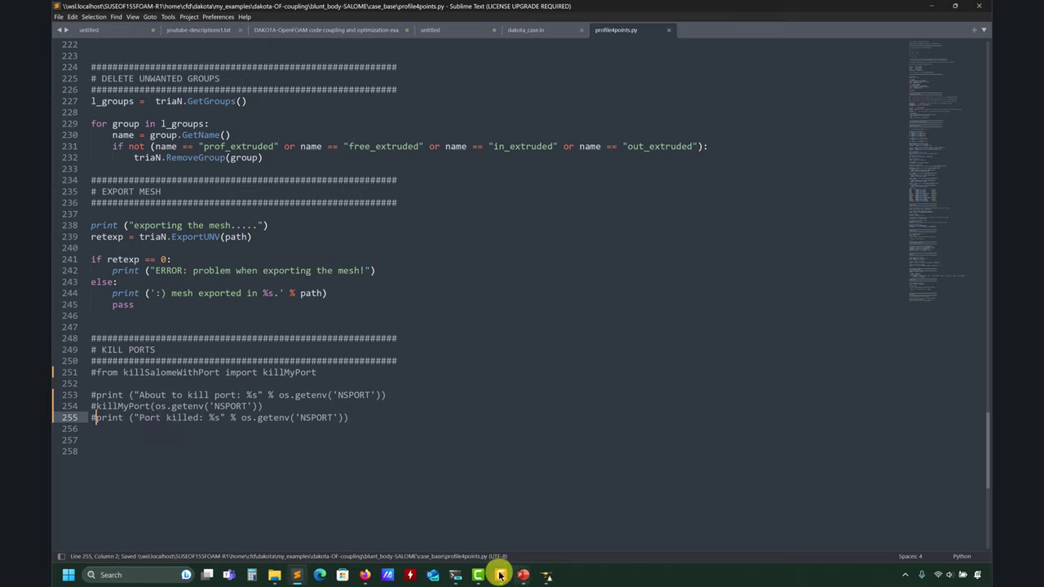
- Return to SALOME and load the edited profile4points.py script again
click(545, 575)
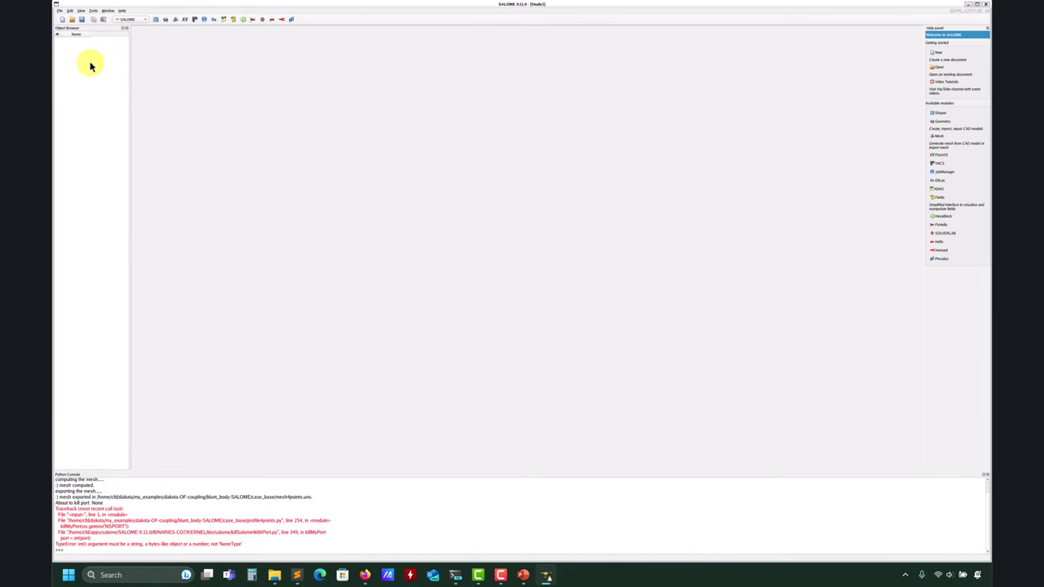
click(59, 10)
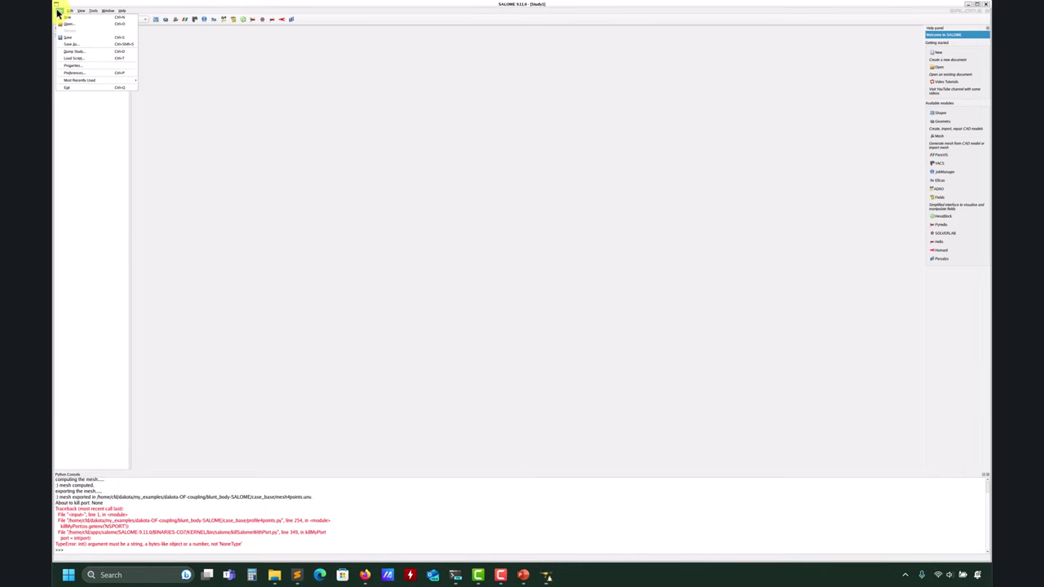
click(84, 63)
click(478, 266)
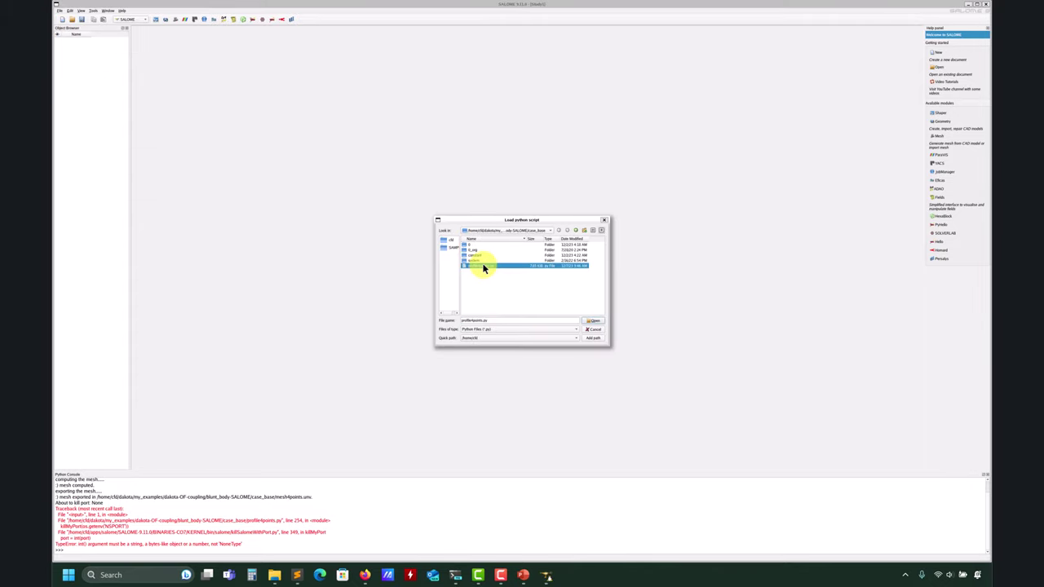
click(593, 321)
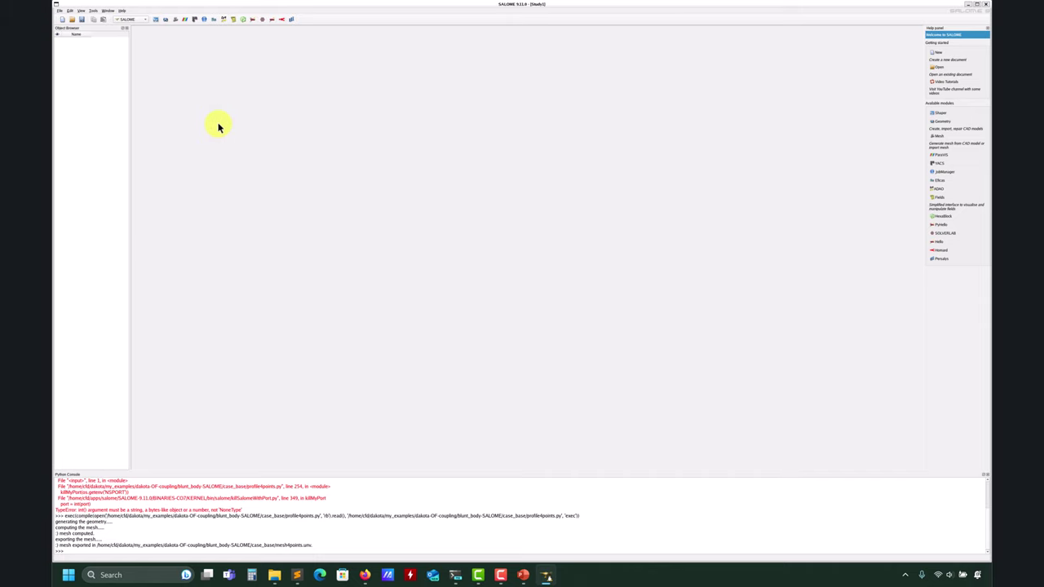
- Activate the Geometry module and expand the Geometry and Mesh branches of the object tree
click(140, 21)
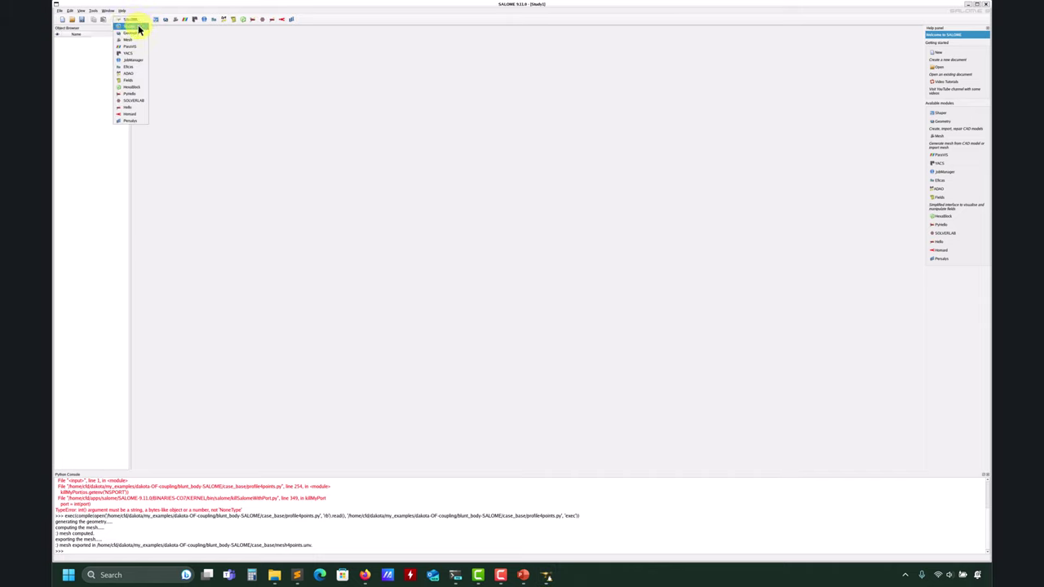
click(139, 33)
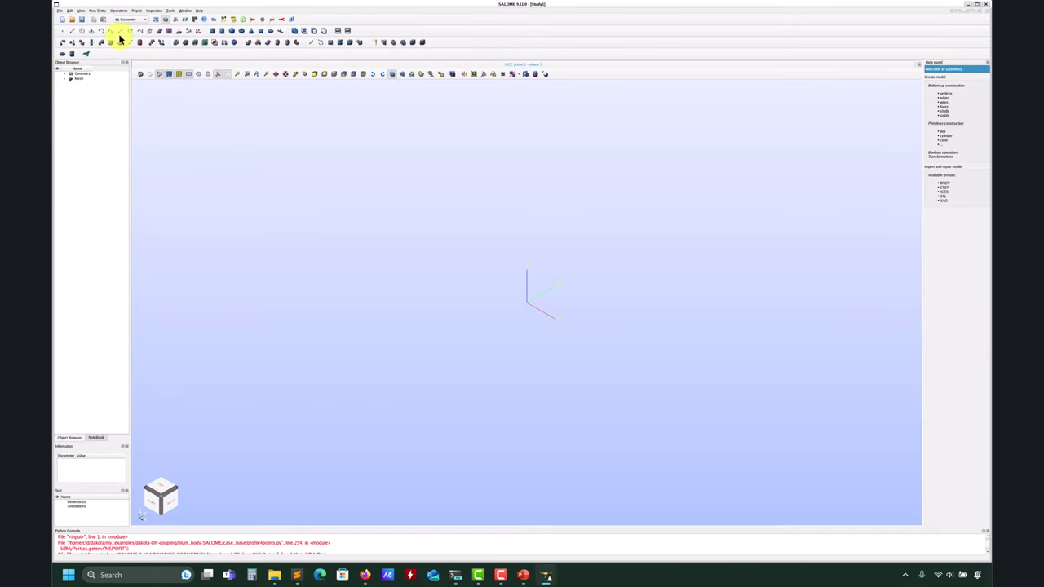
click(133, 20)
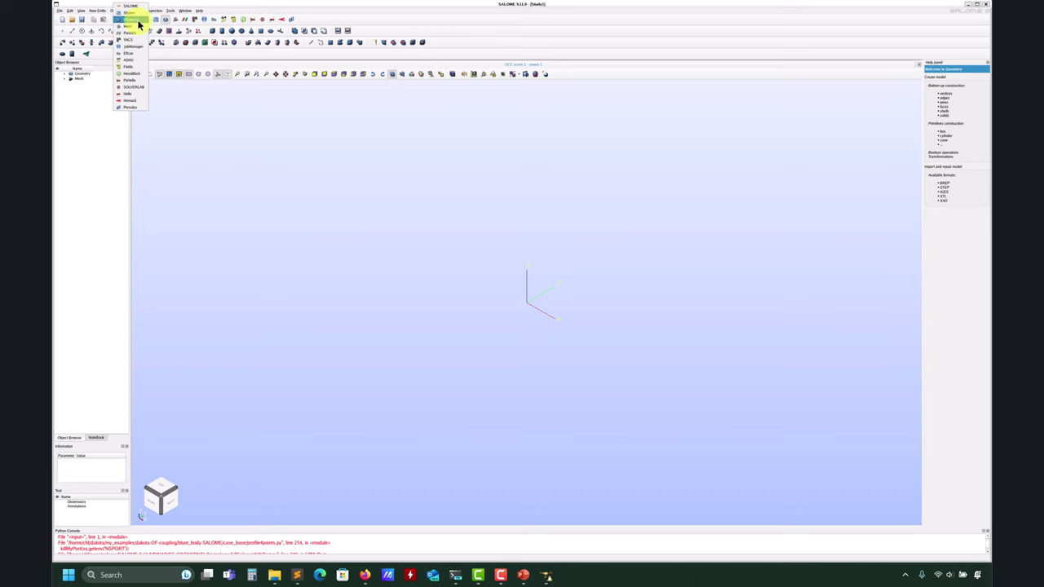
click(134, 19)
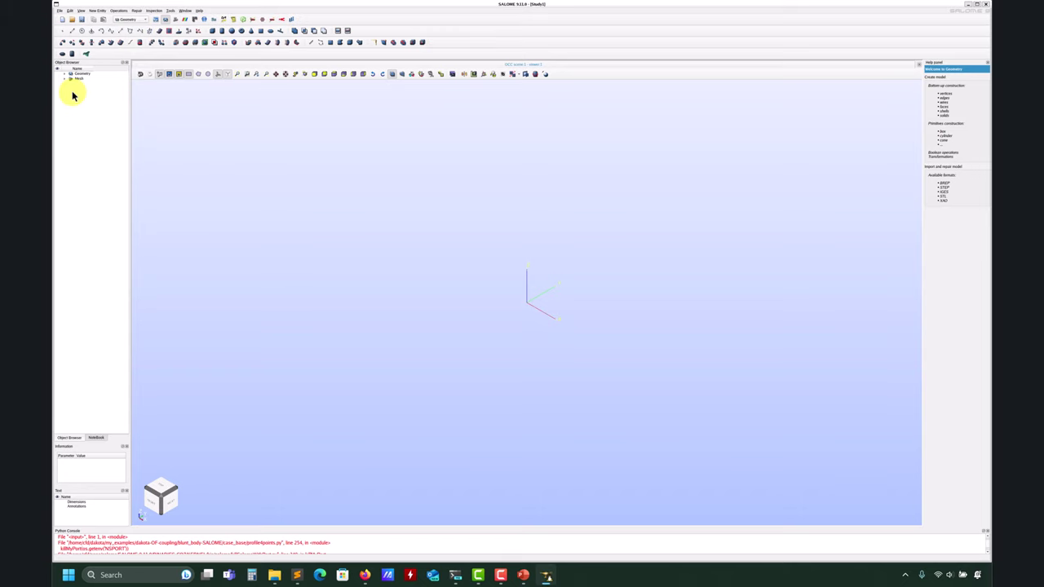
click(70, 74)
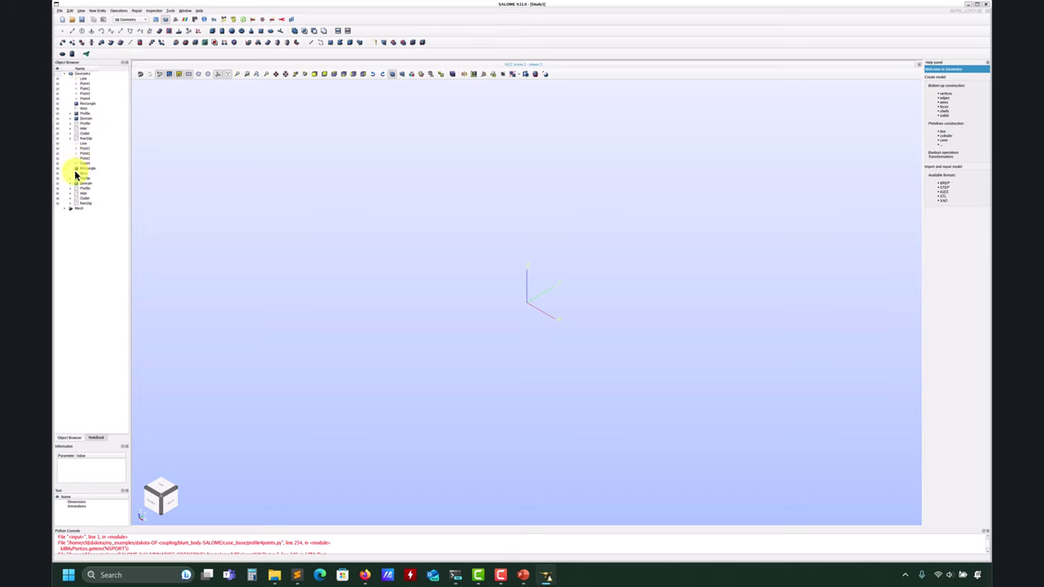
click(69, 208)
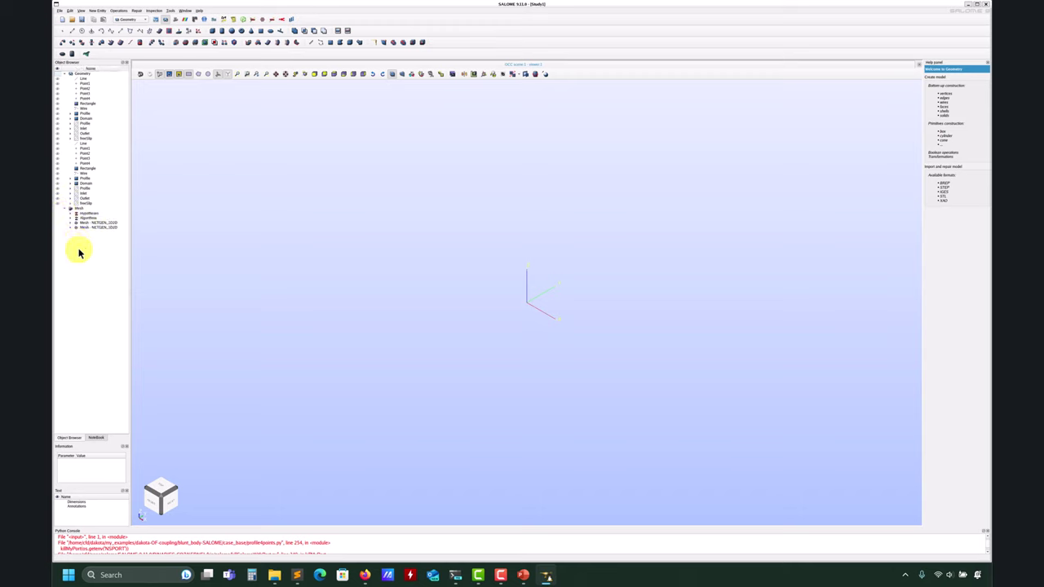
- Display the Domain and Profile faces from the second script run, and examine the profile shape from the top and at an angle
click(57, 184)
click(59, 179)
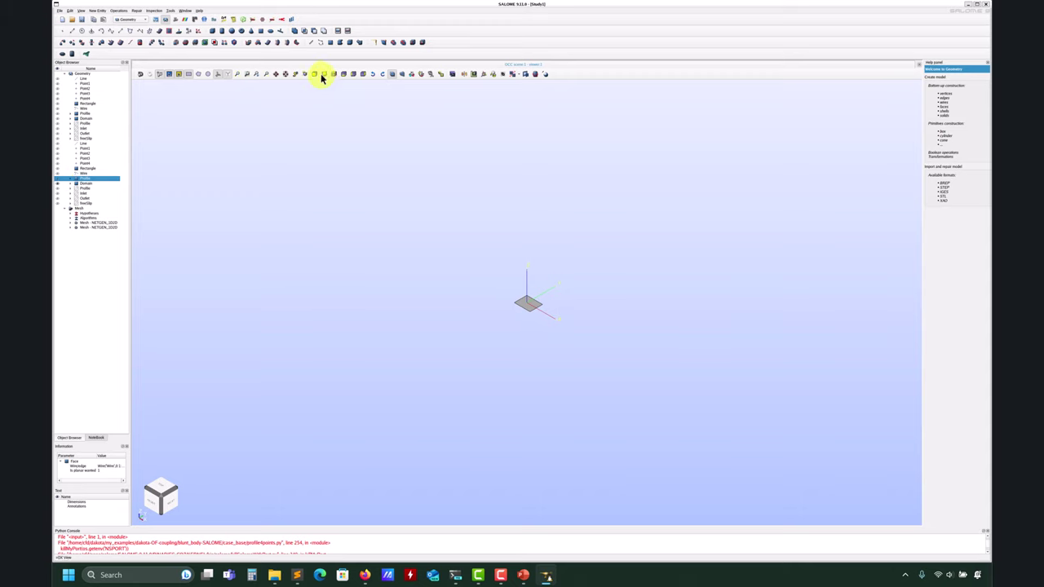
click(315, 75)
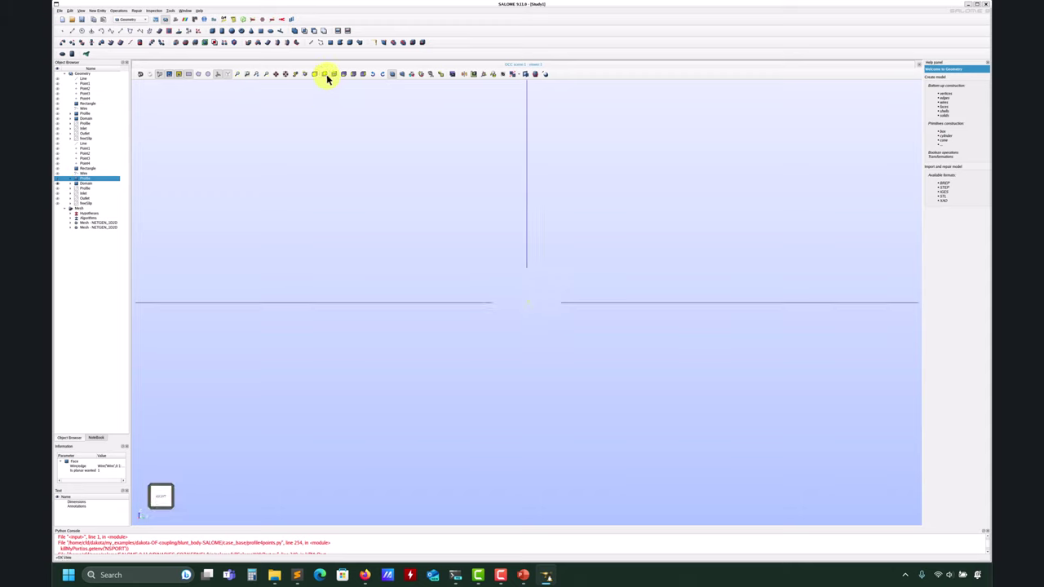
click(334, 74)
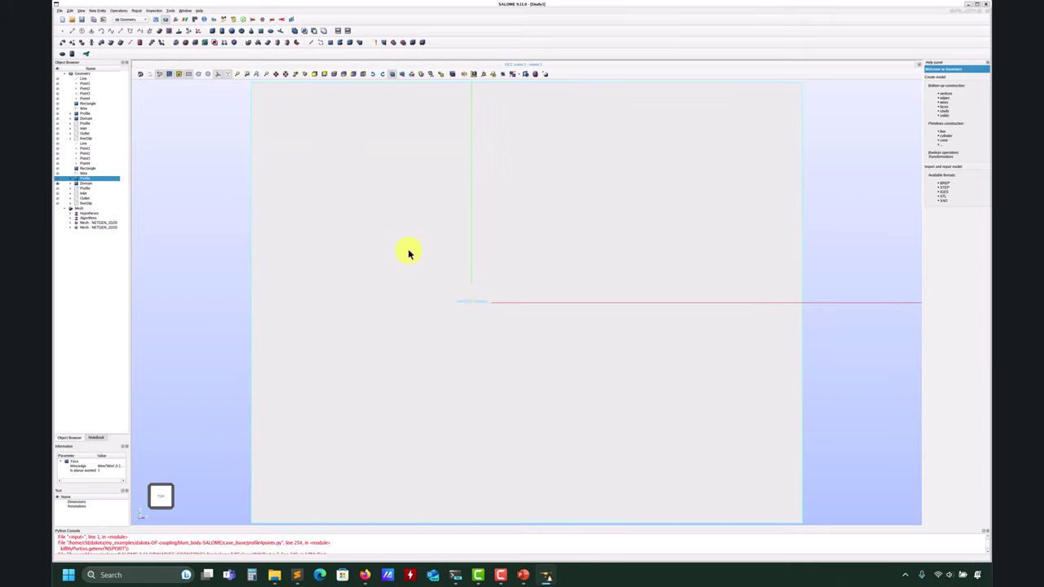
scroll(366, 329, up, 6)
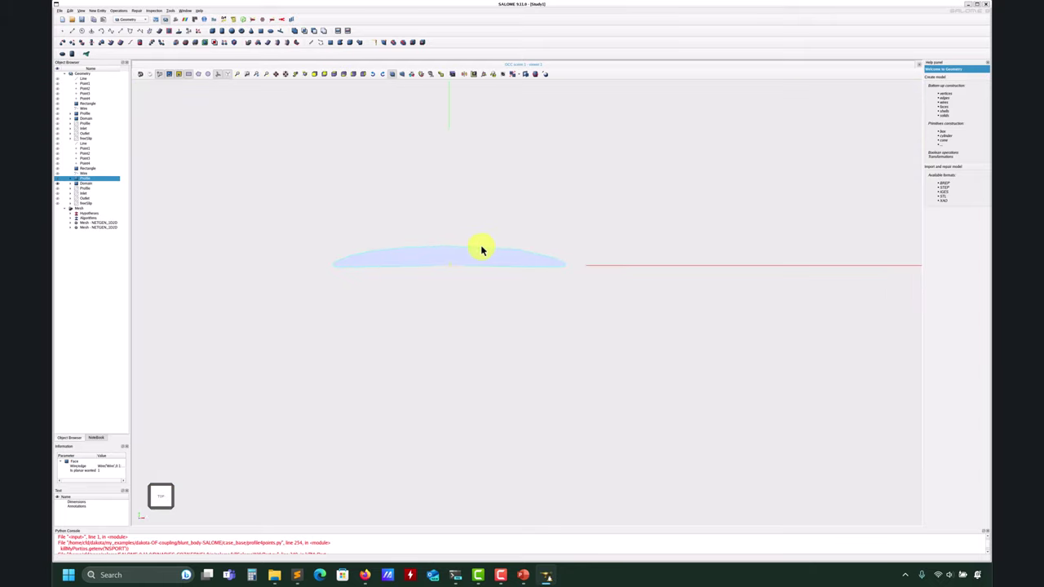
scroll(350, 200, down, 4)
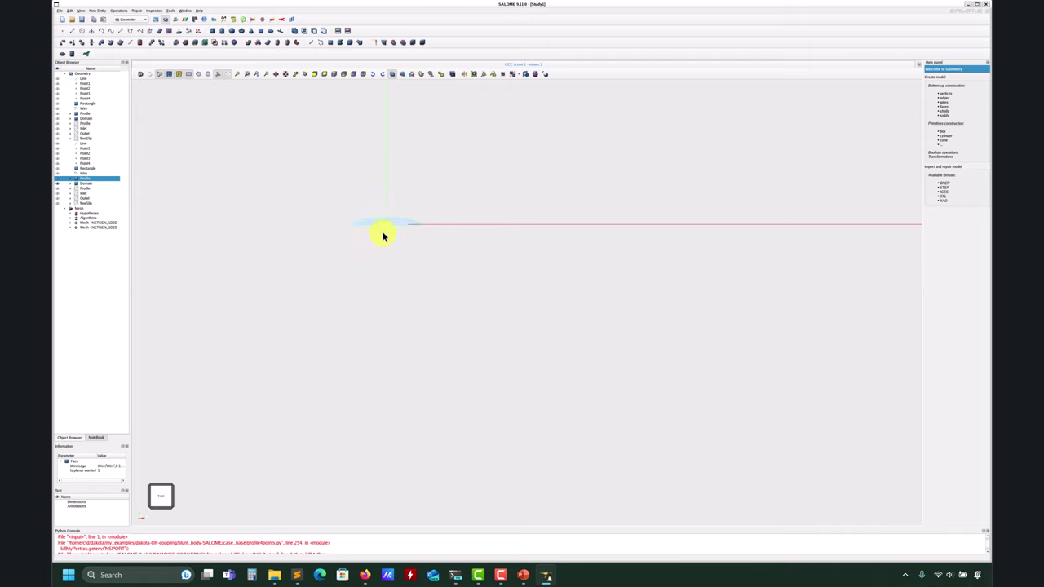
drag(368, 229, 427, 282)
scroll(380, 259, up, 5)
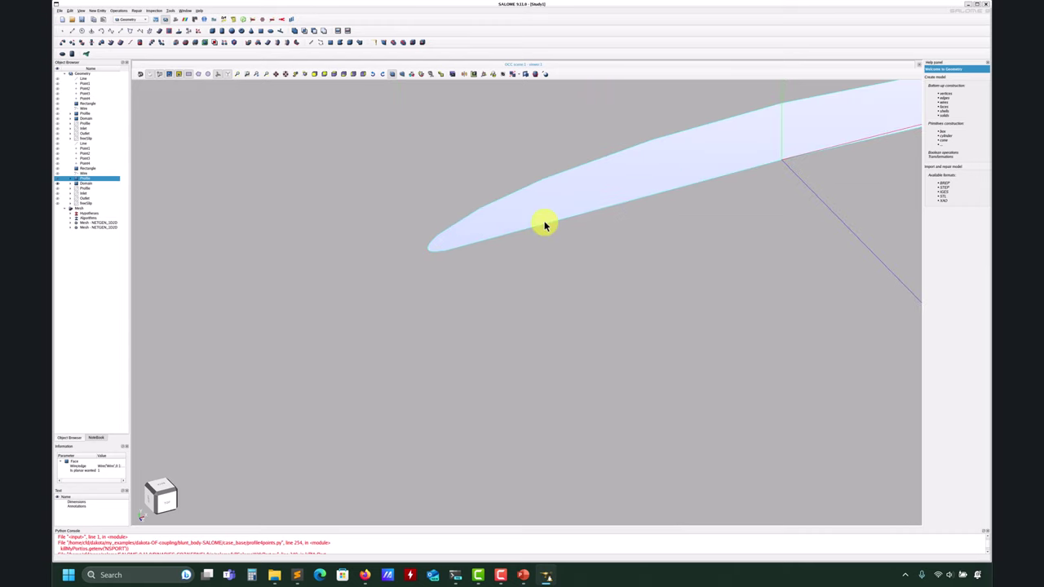
- Show the whole domain face around the profile and select the Mesh branch of the object tree
scroll(596, 210, down, 8)
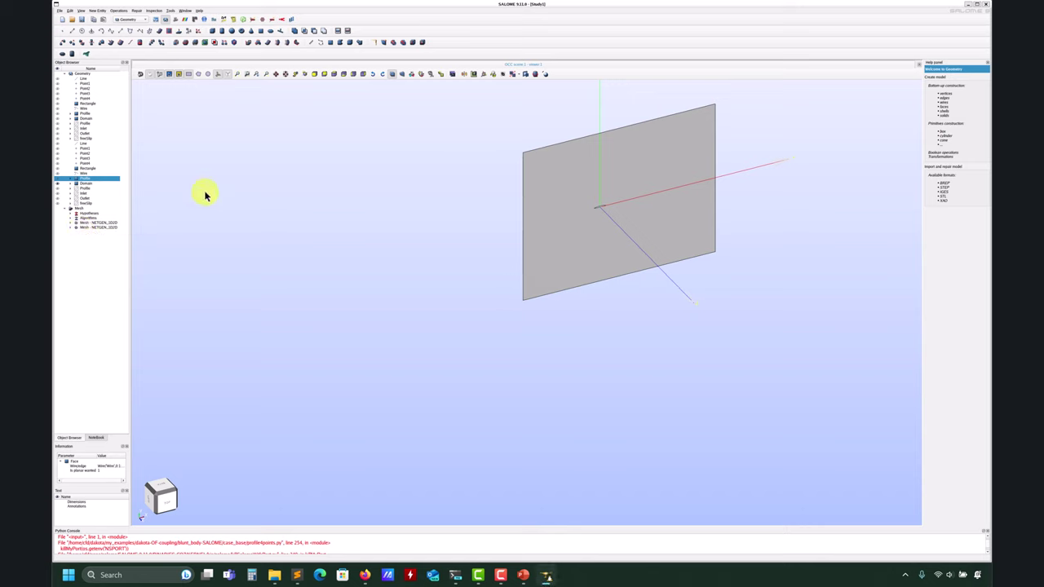
click(78, 209)
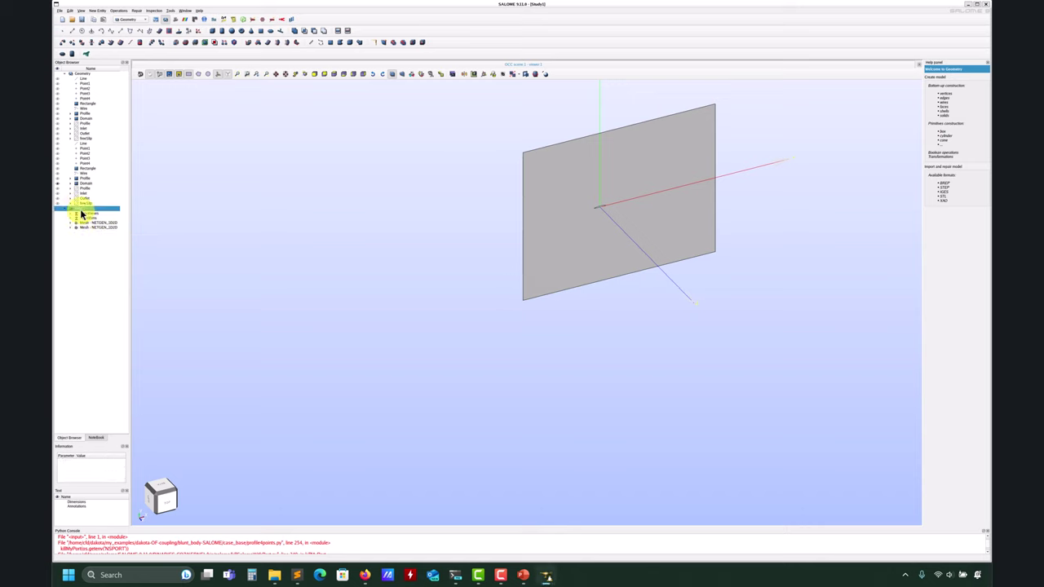
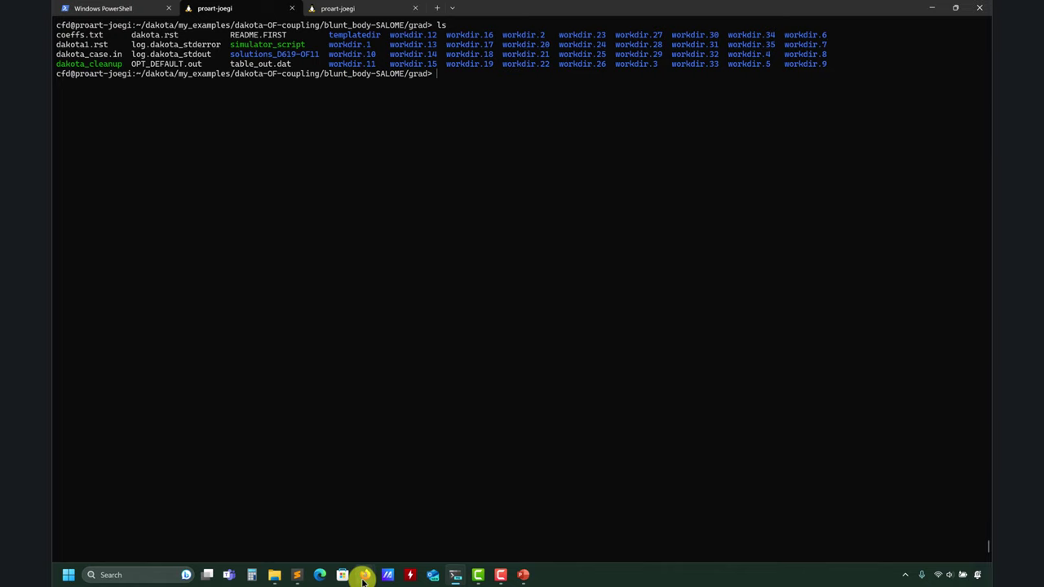
- Switch to the Dakota 6.19 documentation in Firefox, search it for dakota_util, and return to the terminal
mouse_move(363, 571)
click(420, 532)
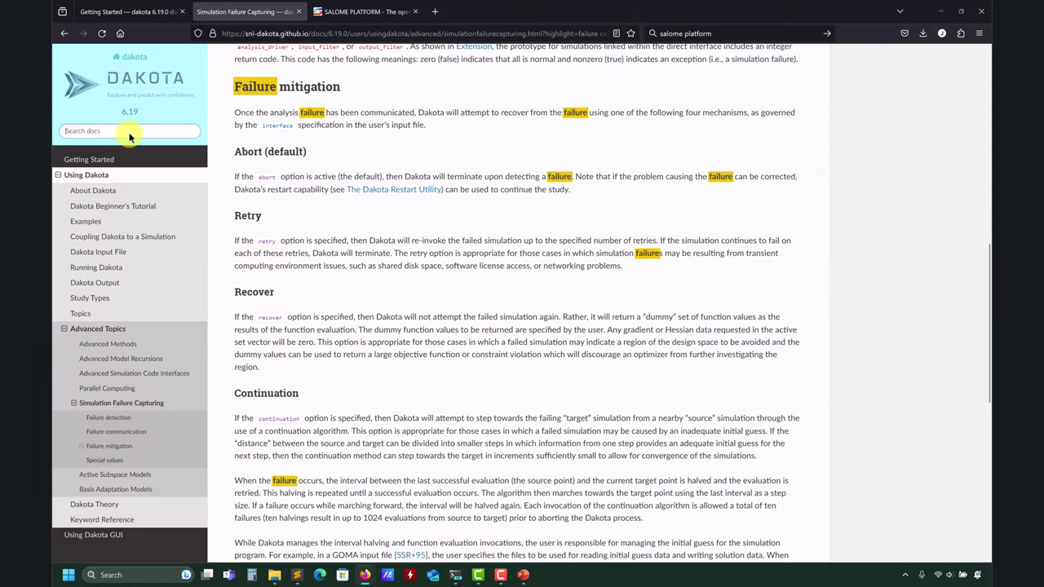
click(129, 132)
text(dakota)
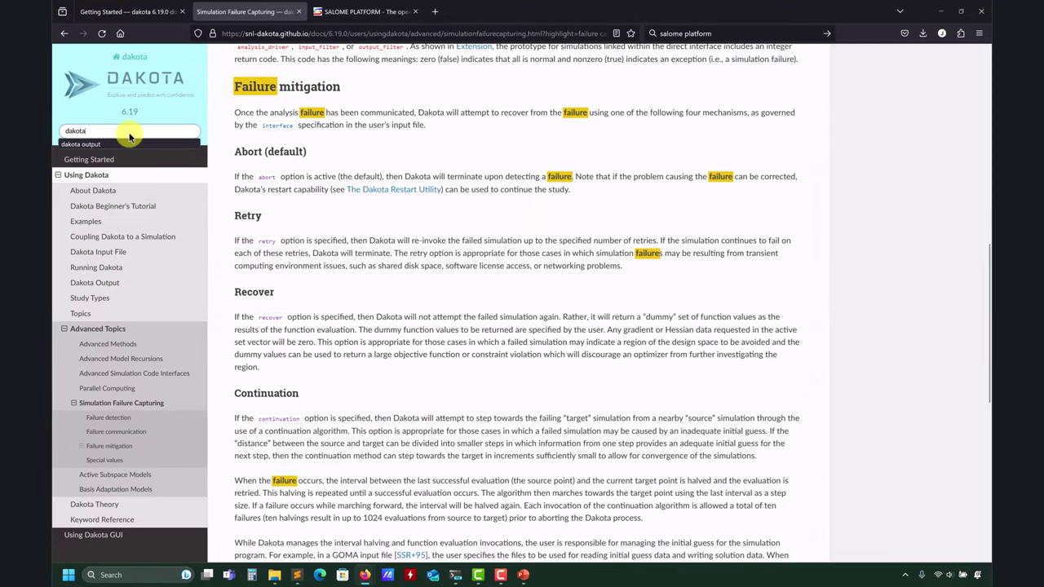
text(_uti)
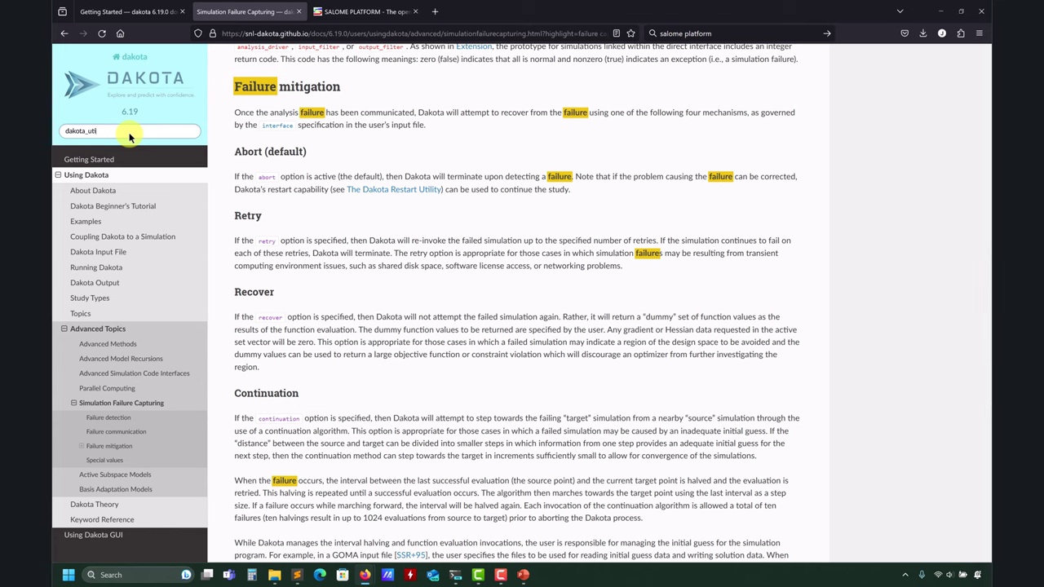
text(l)
key(Return)
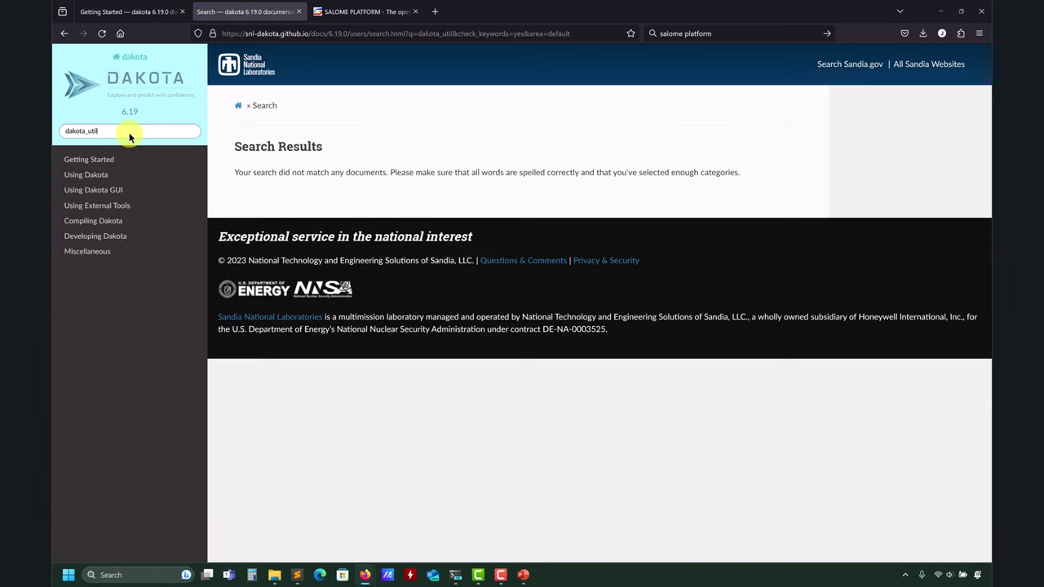
click(941, 10)
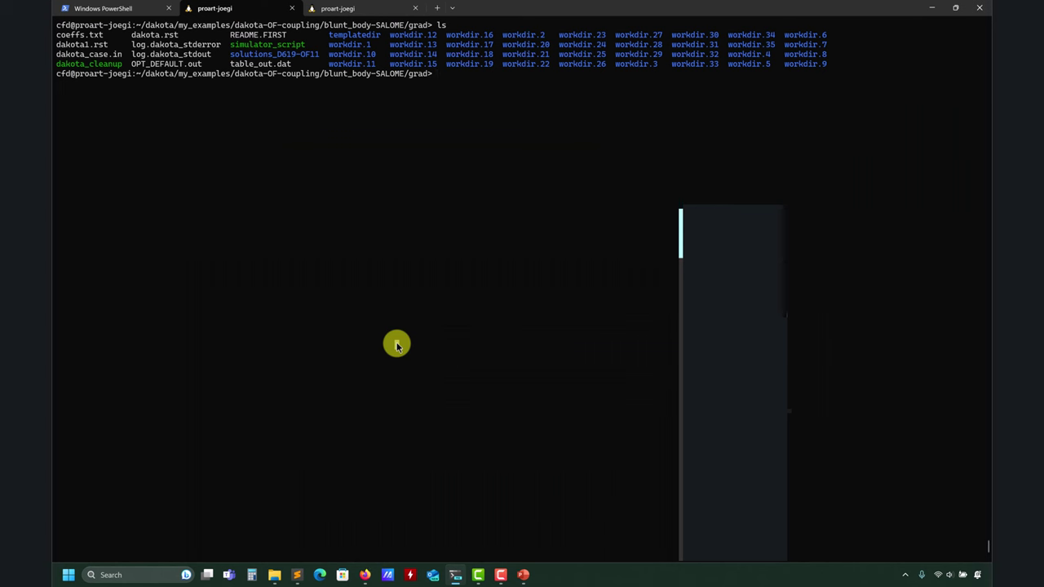
- List the available terminal commands whose names begin with dakota, and narrow the list to those beginning with dakota_
key(Tab)
key(Tab)
key(Tab)
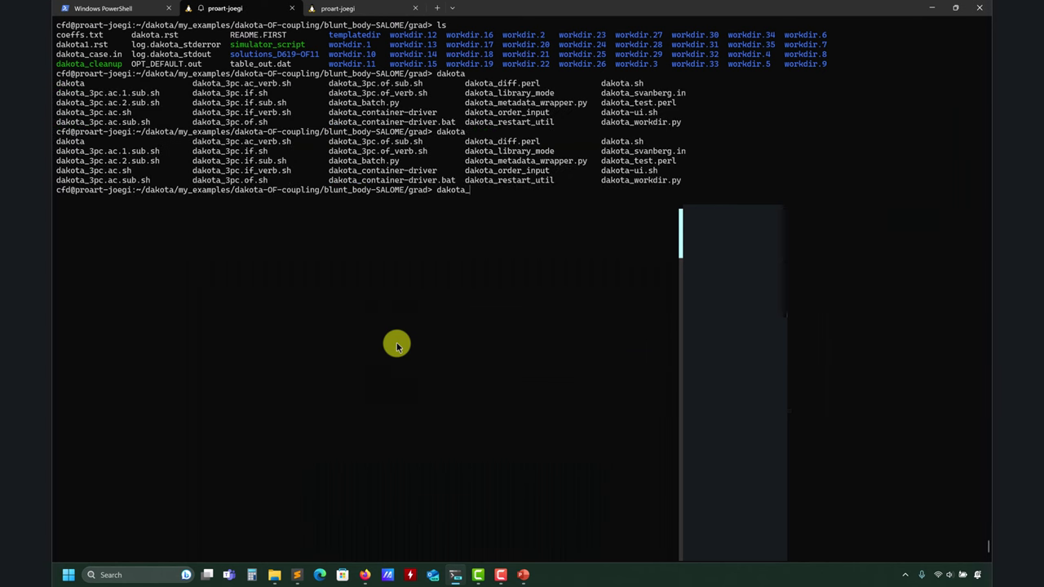
text(_)
key(Tab)
key(Tab)
key(Tab)
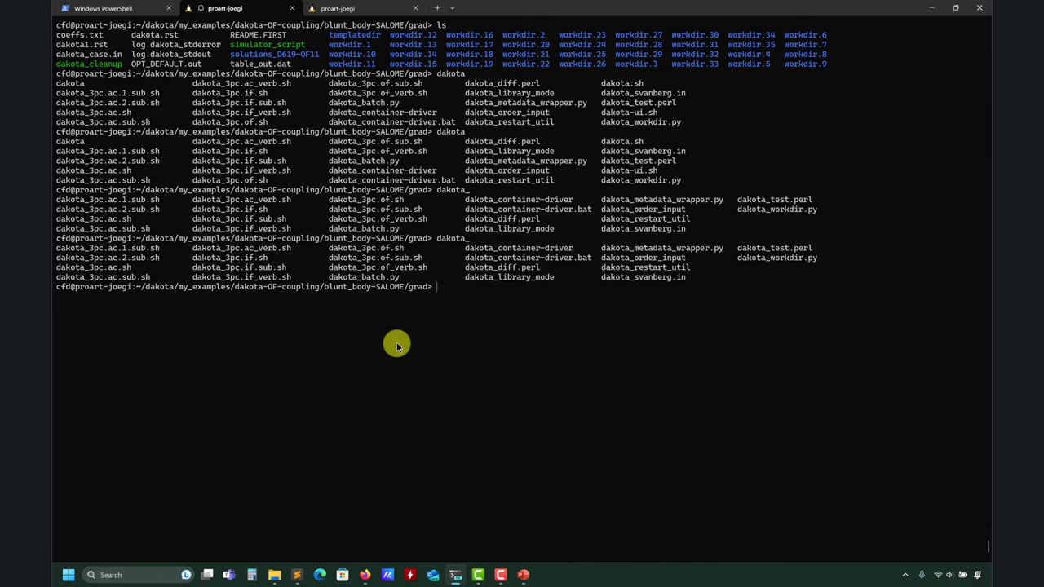
- Clear the terminal and list the contents of the grad folder
text(clear)
key(Return)
text(ls)
key(Return)
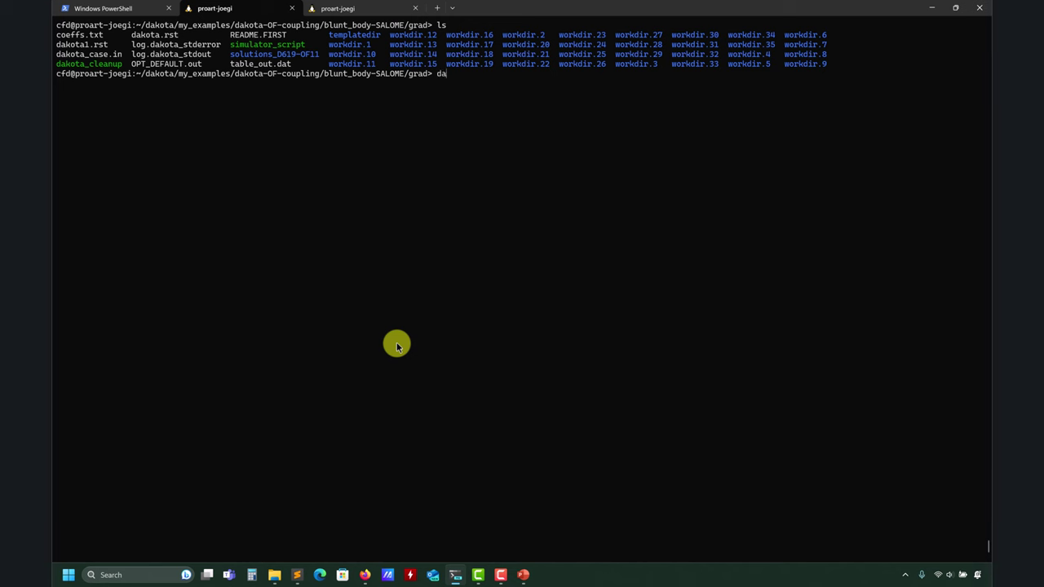
- List the commands beginning with dakota again and copy the name dakota_restart_util from the list
text(dakota)
key(Tab)
key(Tab)
key(Tab)
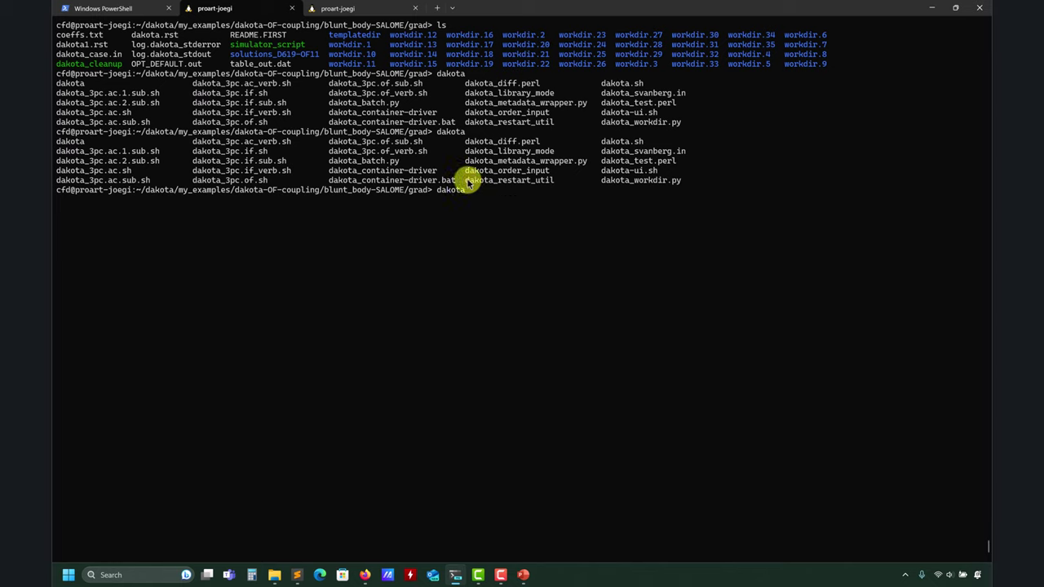
drag(560, 179, 478, 186)
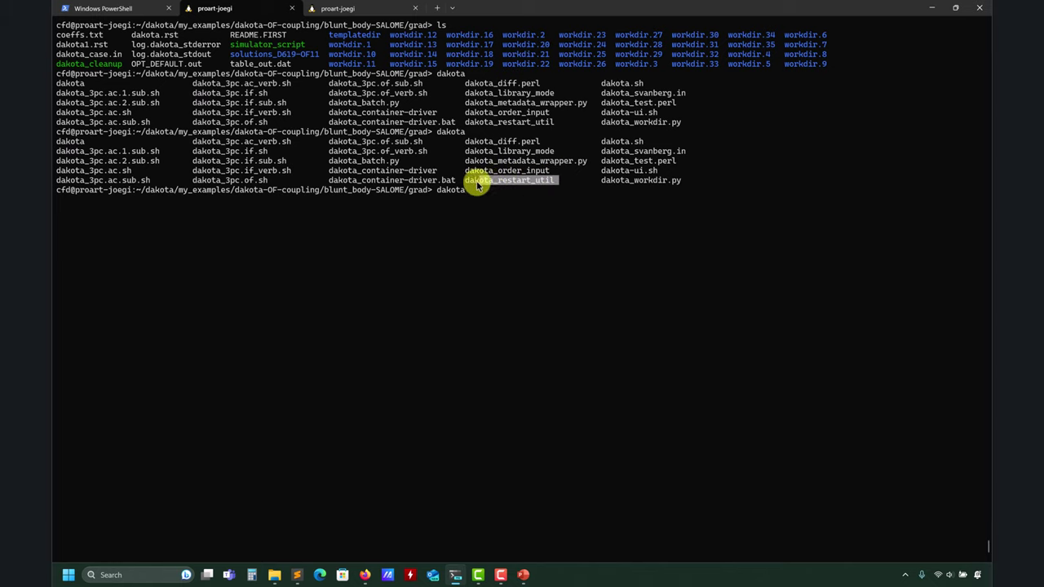
right_click(469, 186)
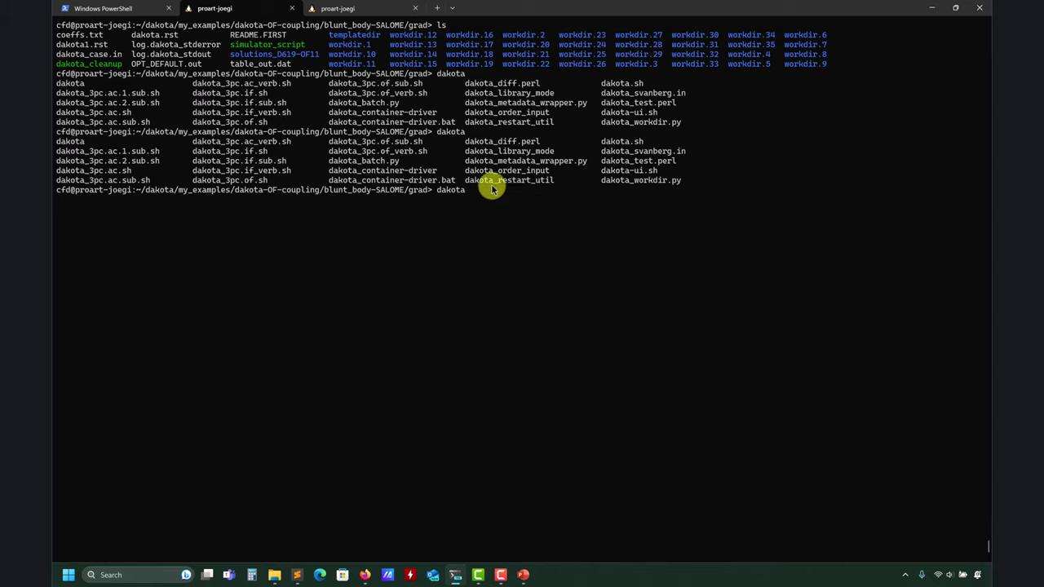
- Return to Firefox, search the Dakota documentation for dakota_restart_util, and open the page The Dakota Restart Utility
click(937, 7)
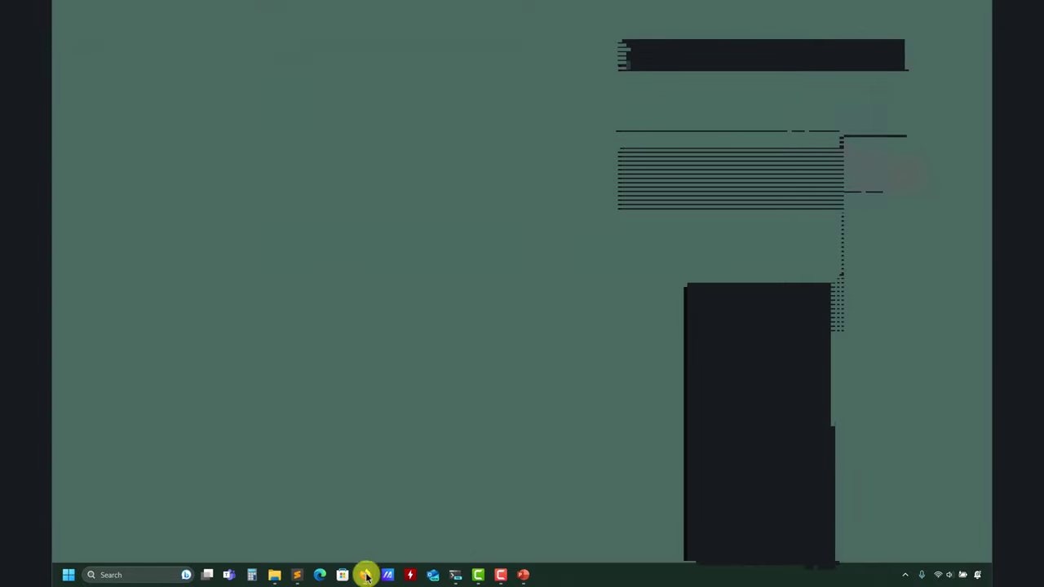
mouse_move(366, 573)
click(410, 527)
click(120, 129)
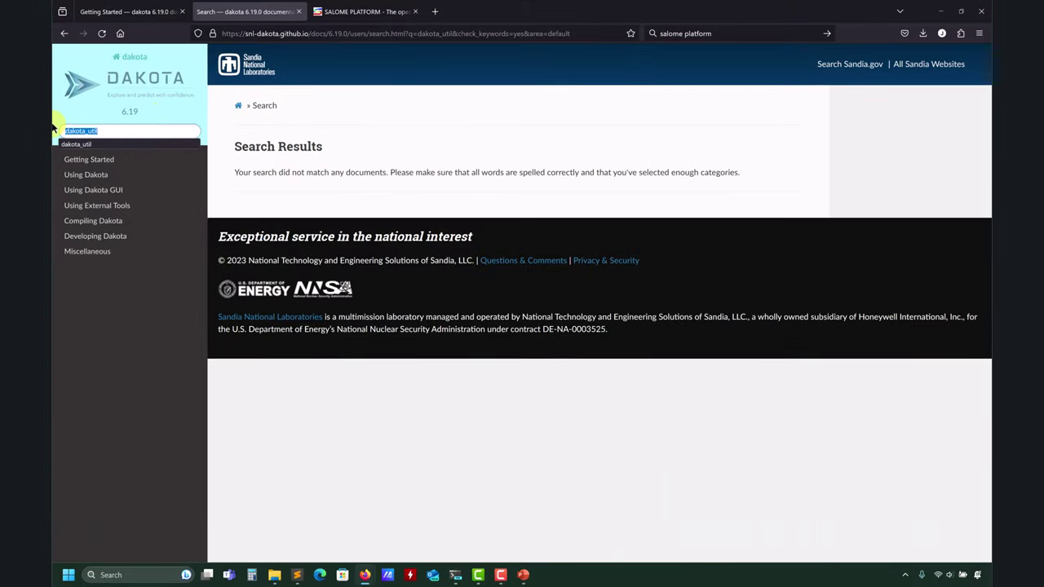
text(dakota_restart_util)
key(Return)
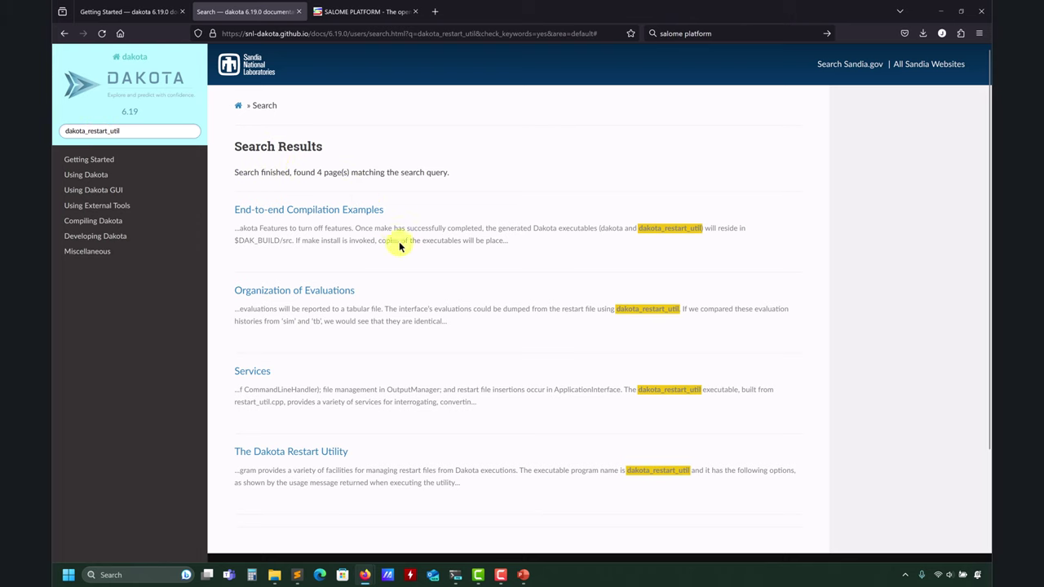
click(345, 451)
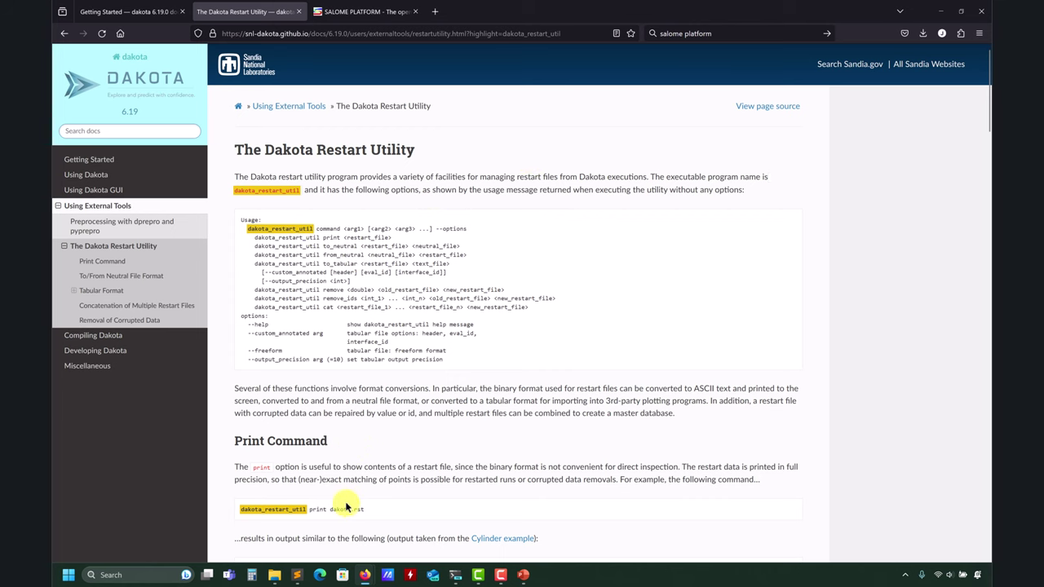
- Copy the example command "dakota_restart_util print dakota.rst" from the Print Command section
scroll(323, 516, down, 3)
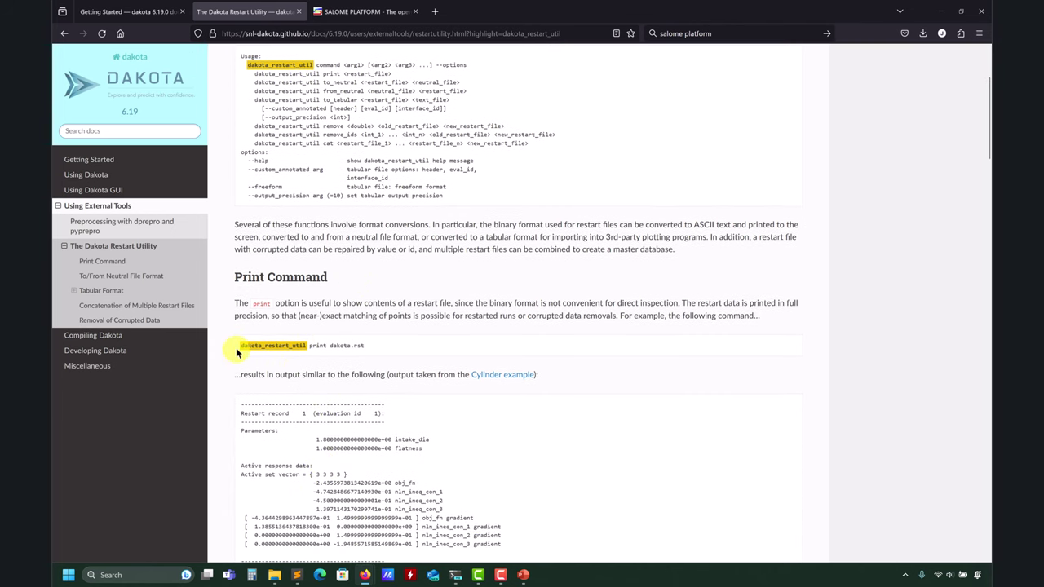
drag(369, 349, 213, 347)
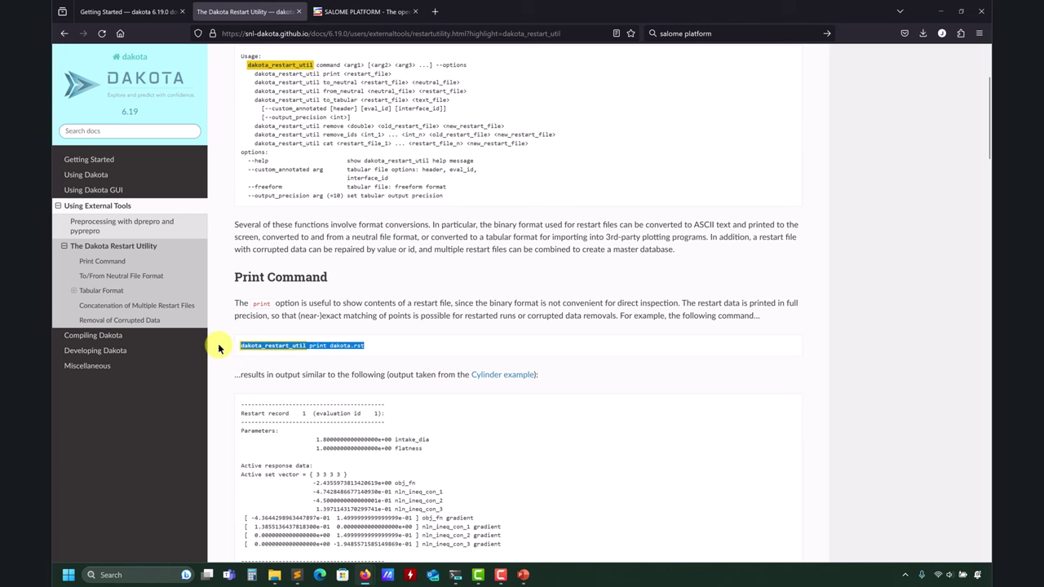
right_click(254, 346)
click(274, 354)
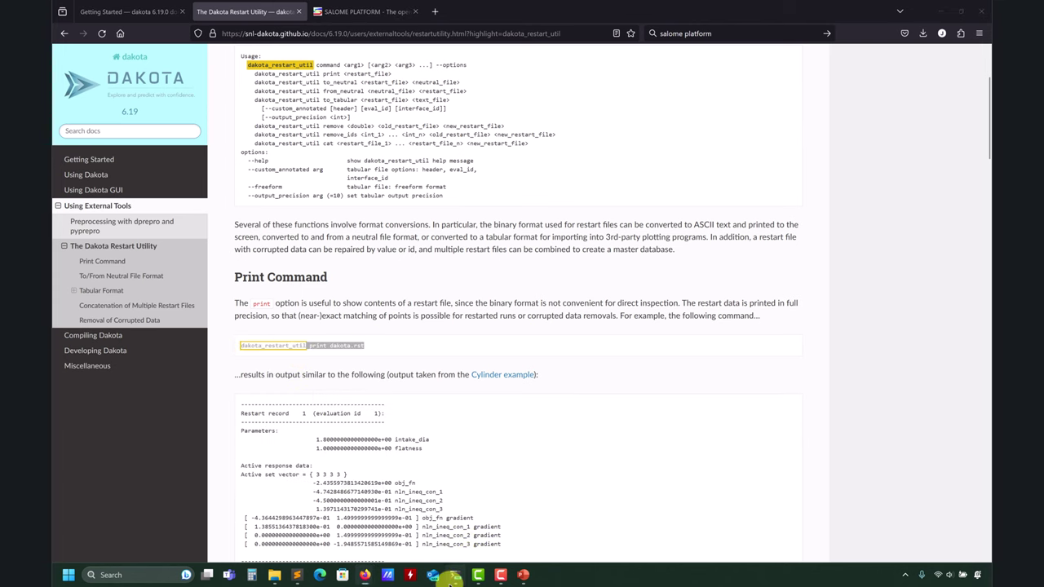
- Switch to the terminal, discard the partial command line, and run "dakota_restart_util print dakota.rst" in the grad folder
click(455, 575)
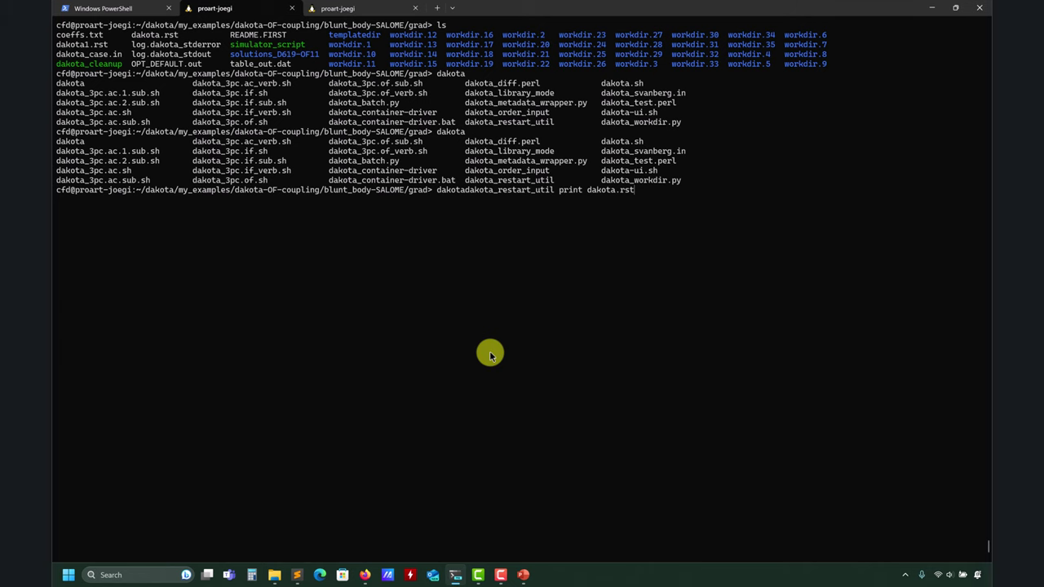
key(ctrl+c)
key(ctrl+v)
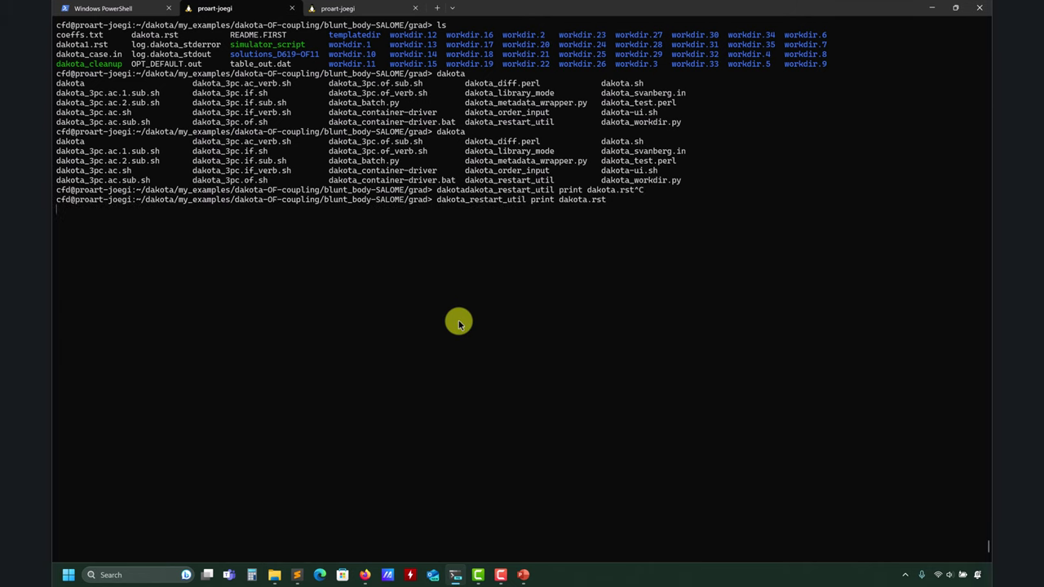
- Examine the printed restart records, comparing the x1 to x4 parameters and obj_fn values across the evaluations
scroll(380, 303, up, 20)
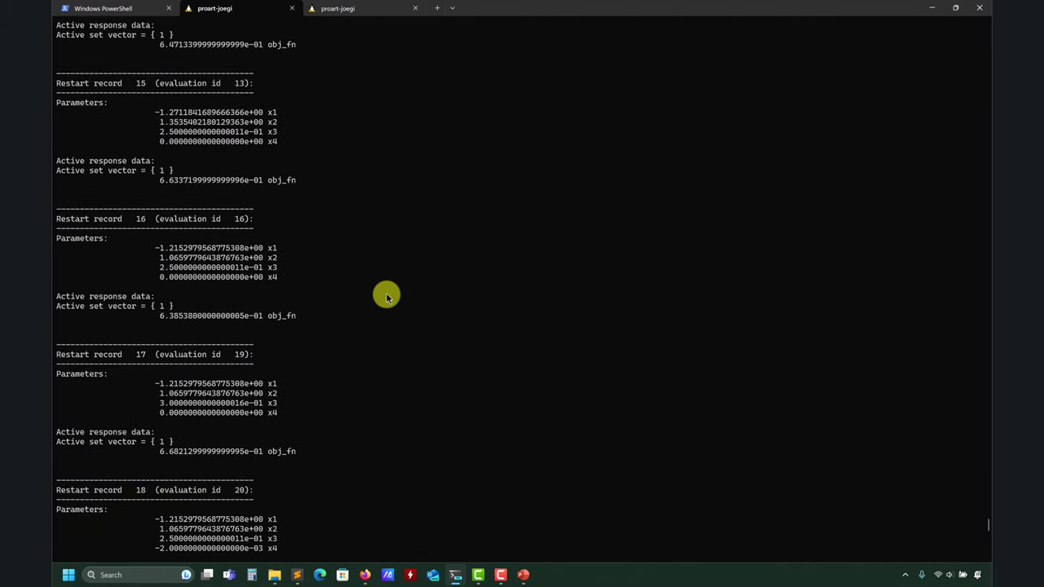
scroll(387, 294, up, 9)
scroll(387, 296, down, 20)
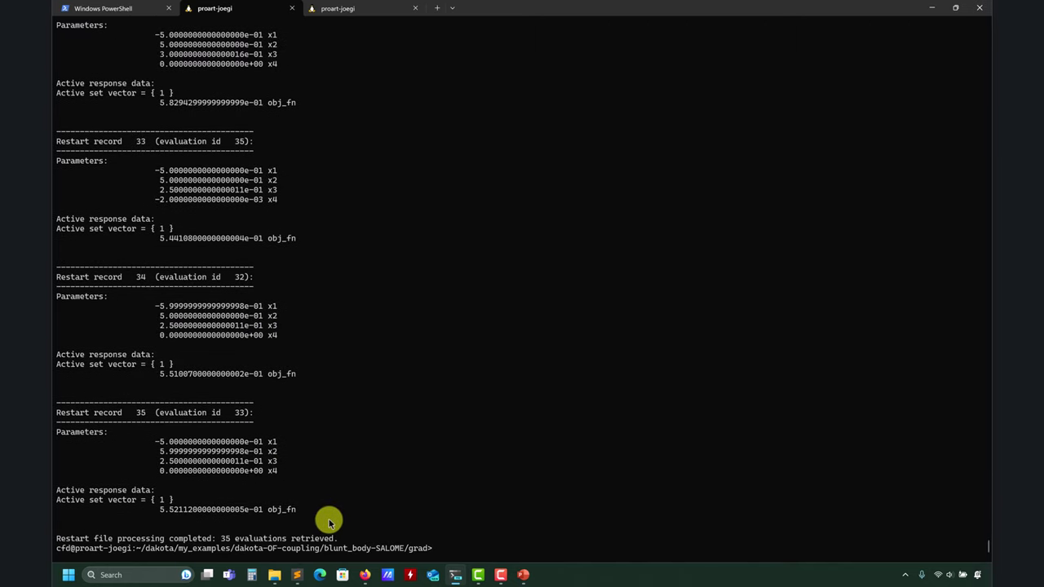
scroll(244, 485, up, 2)
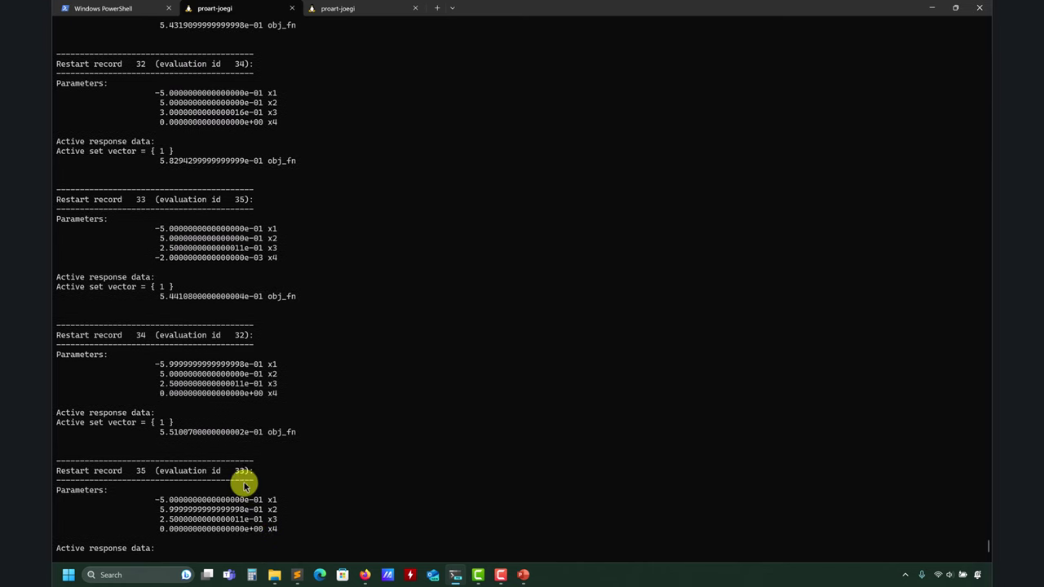
scroll(174, 418, up, 10)
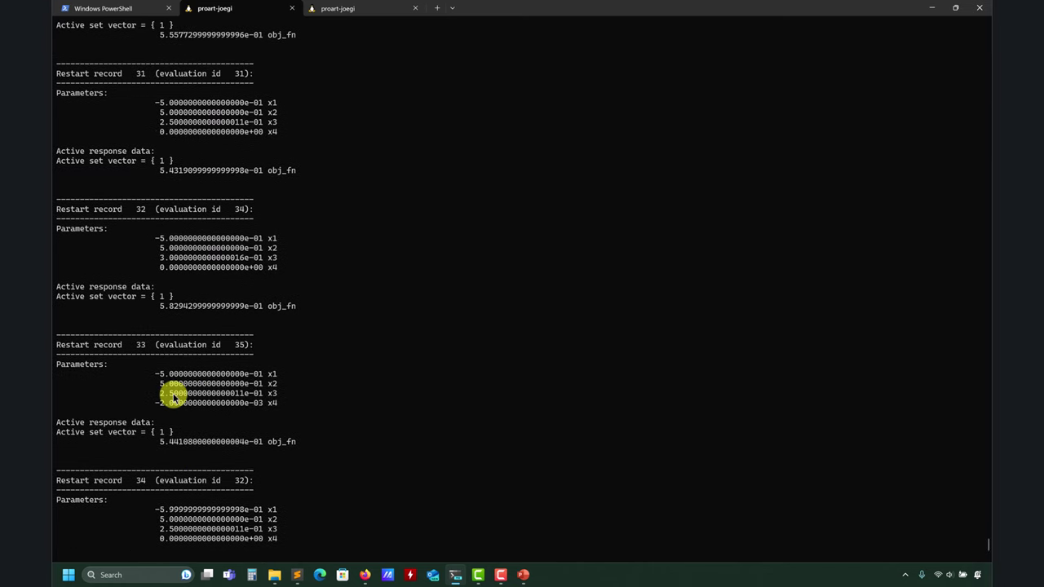
scroll(179, 379, up, 13)
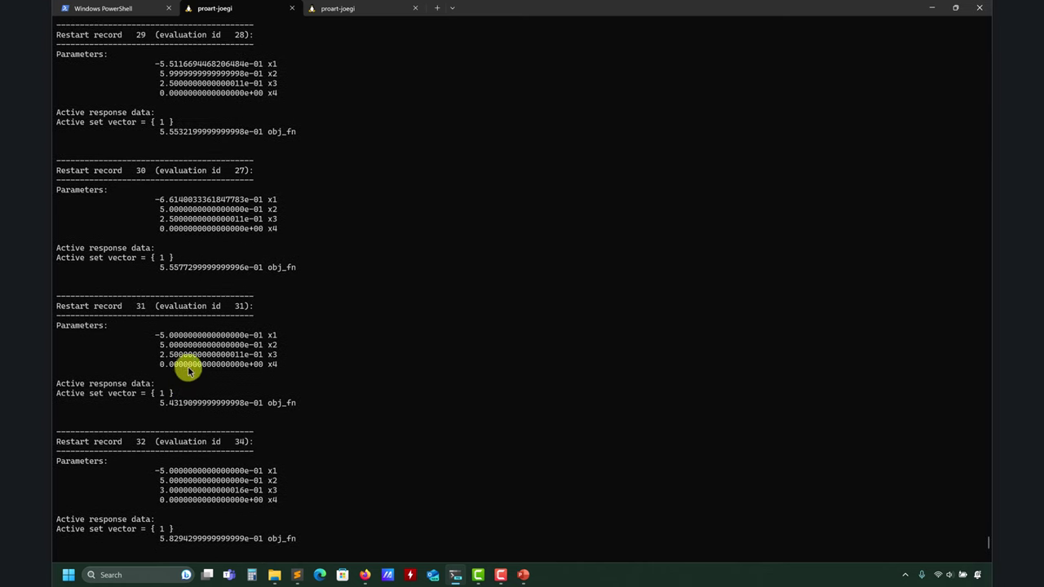
scroll(190, 341, up, 15)
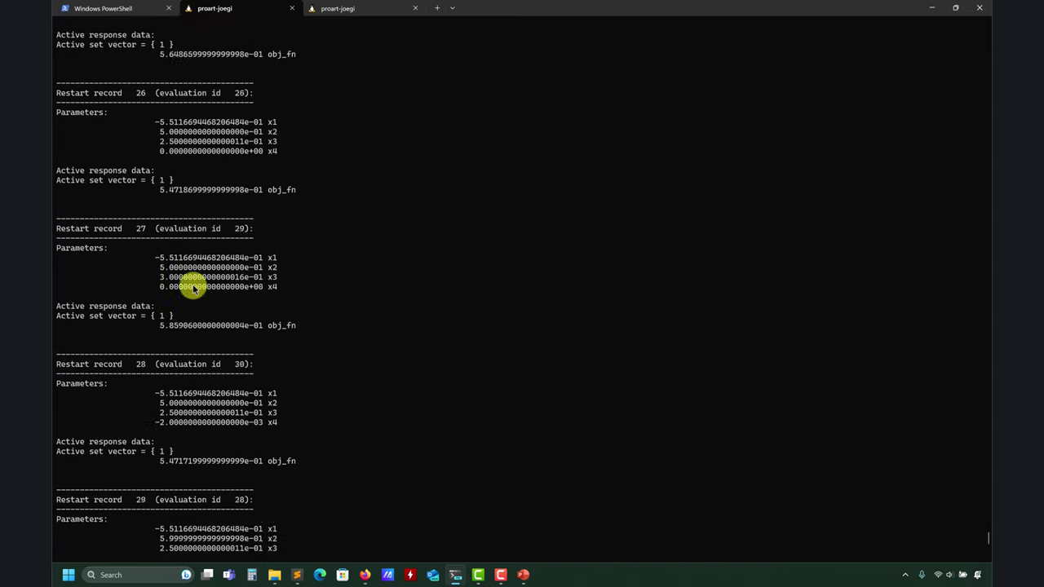
scroll(204, 312, up, 20)
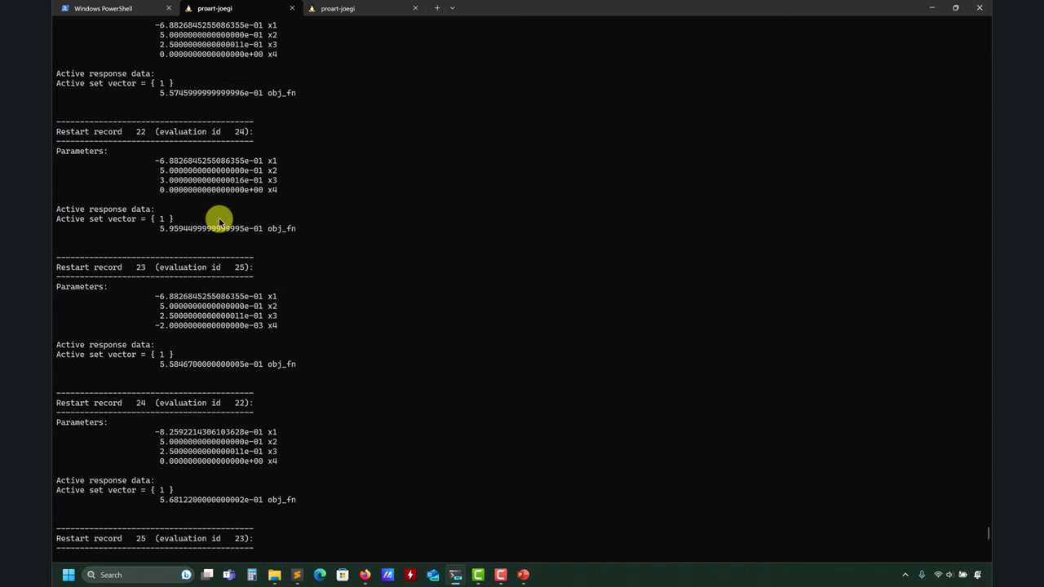
scroll(228, 251, up, 14)
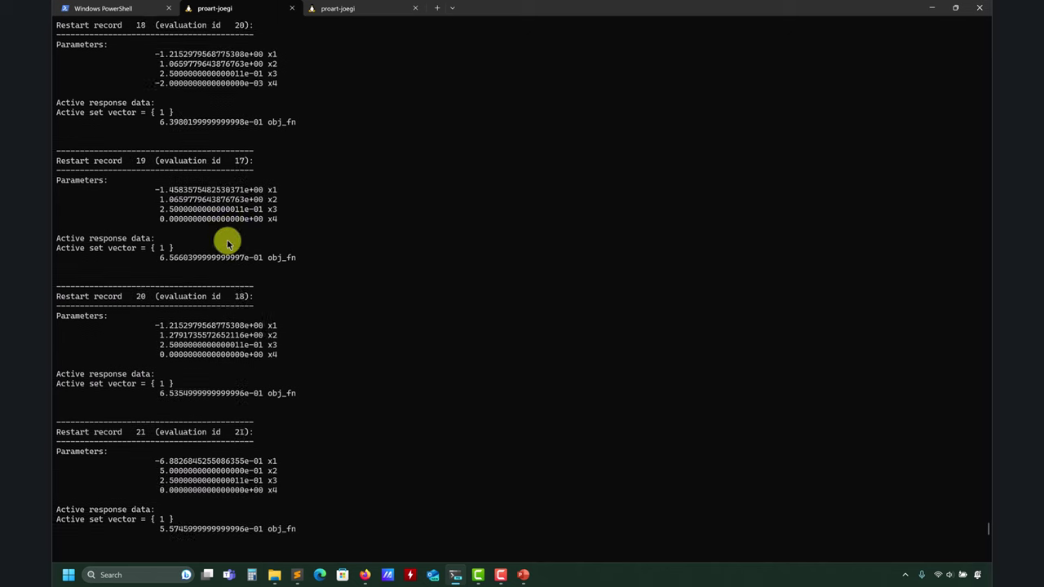
scroll(237, 149, up, 14)
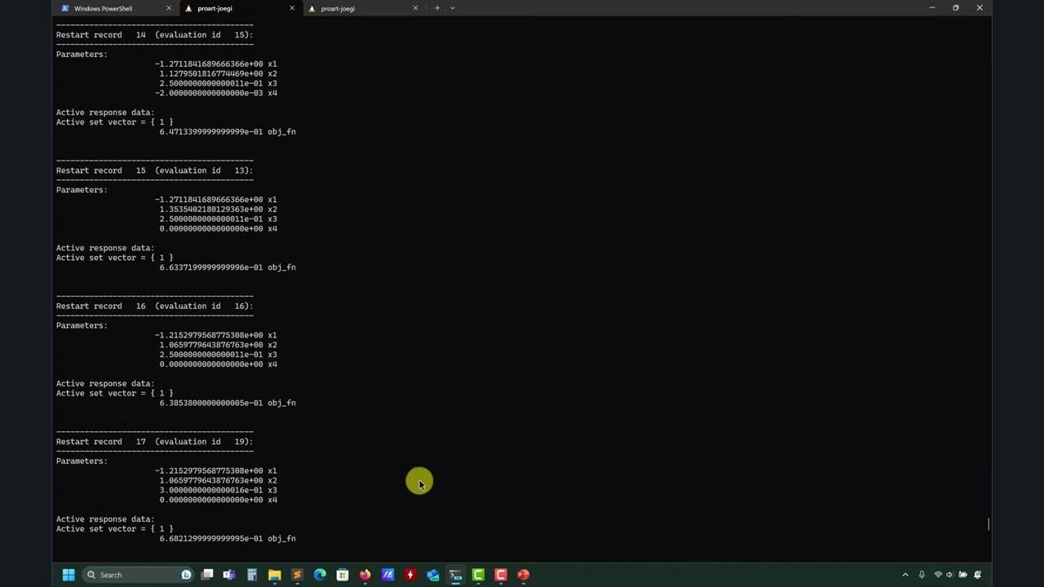
- Return to the Dakota Restart Utility page in Firefox and review its neutral file, tabular format, and restart file concatenation sections
mouse_move(365, 575)
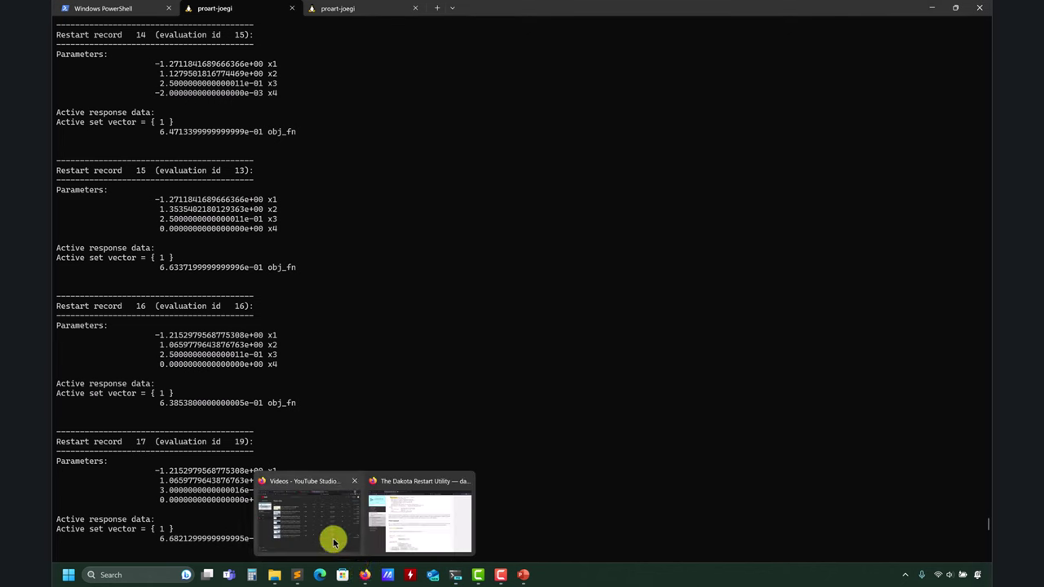
click(431, 525)
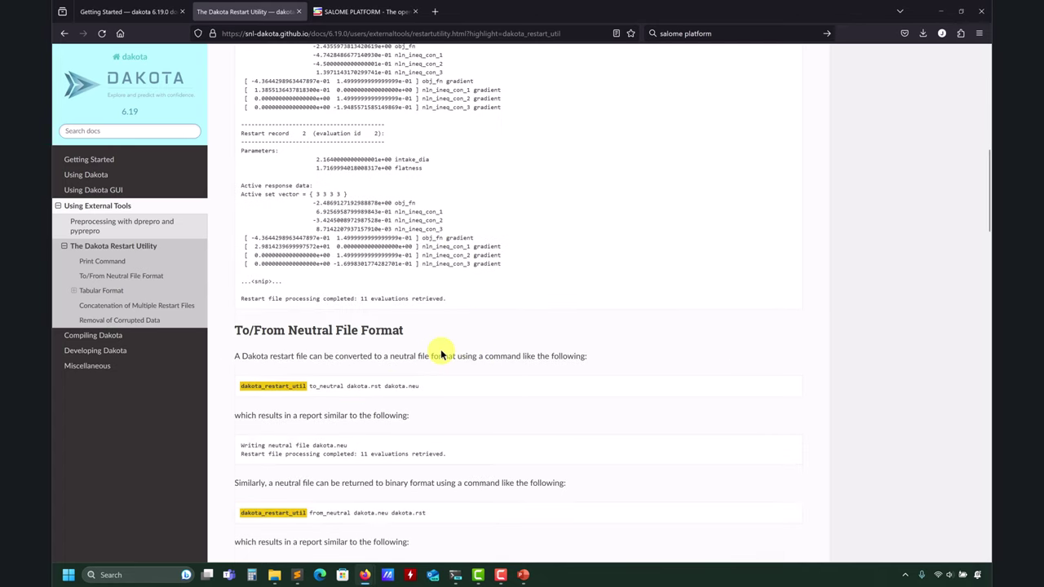
scroll(436, 349, down, 3)
scroll(506, 278, down, 4)
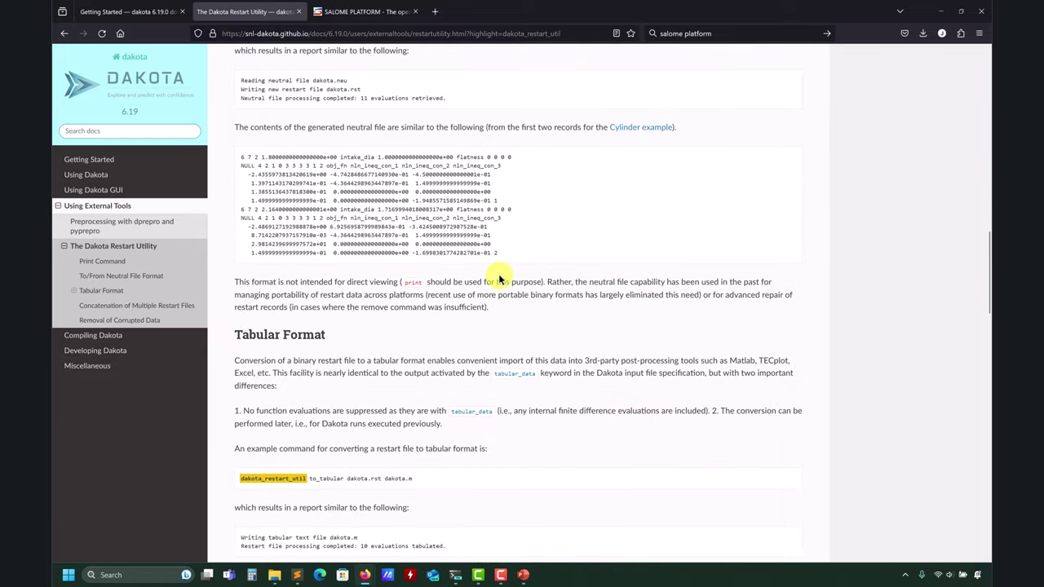
scroll(499, 279, down, 3)
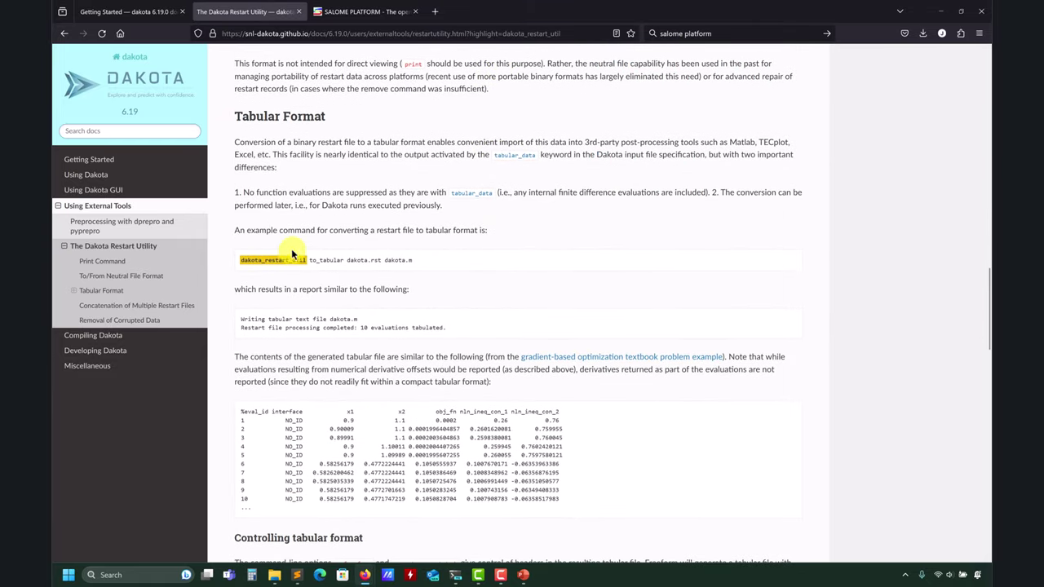
scroll(408, 257, down, 8)
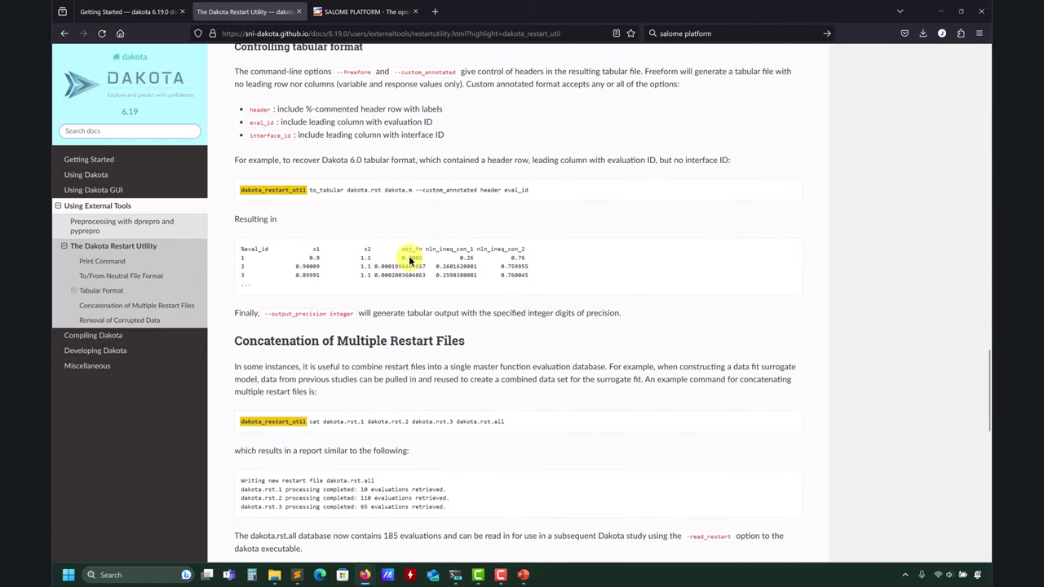
scroll(408, 265, down, 3)
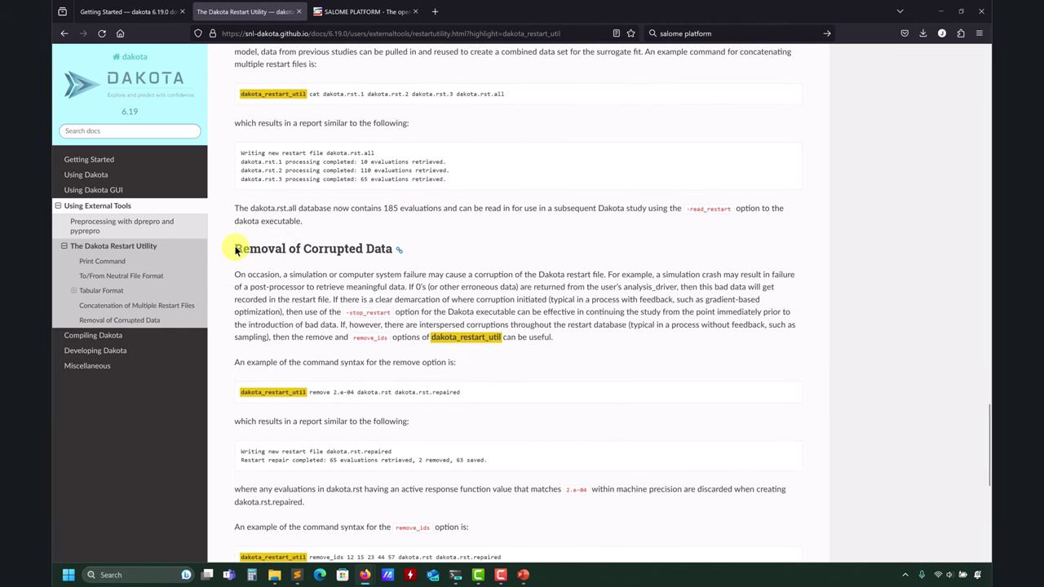
- Review the Removal of Corrupted Data section, including the example commands for the remove and remove_ids options
drag(236, 250, 371, 252)
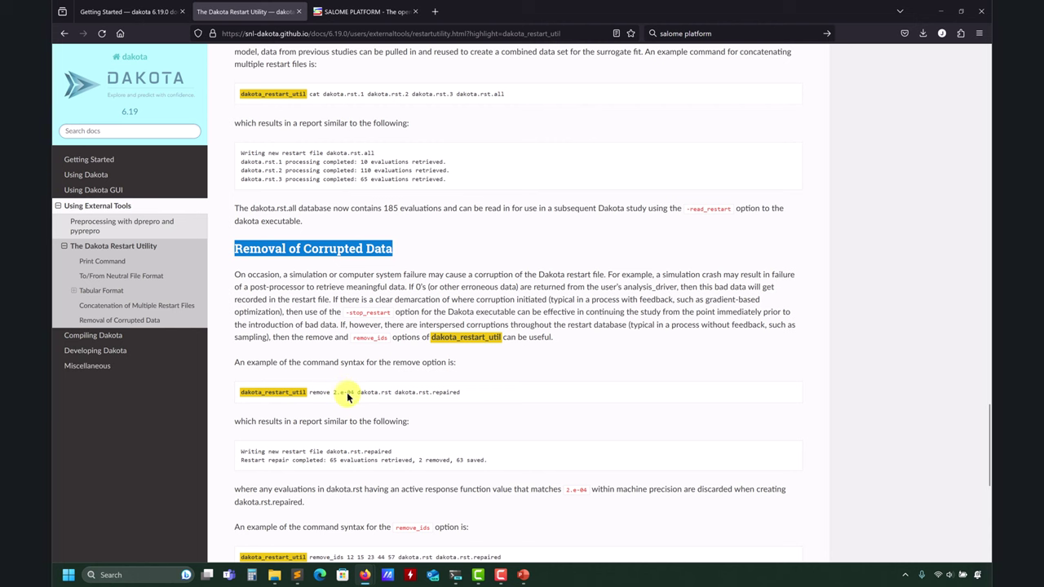
scroll(354, 408, down, 3)
scroll(387, 387, down, 2)
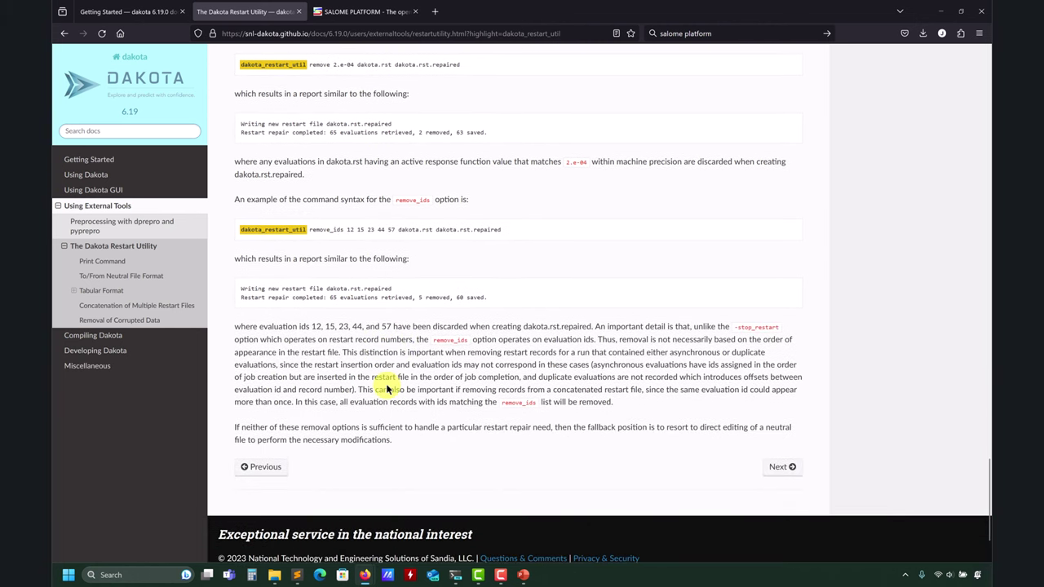
scroll(393, 379, up, 6)
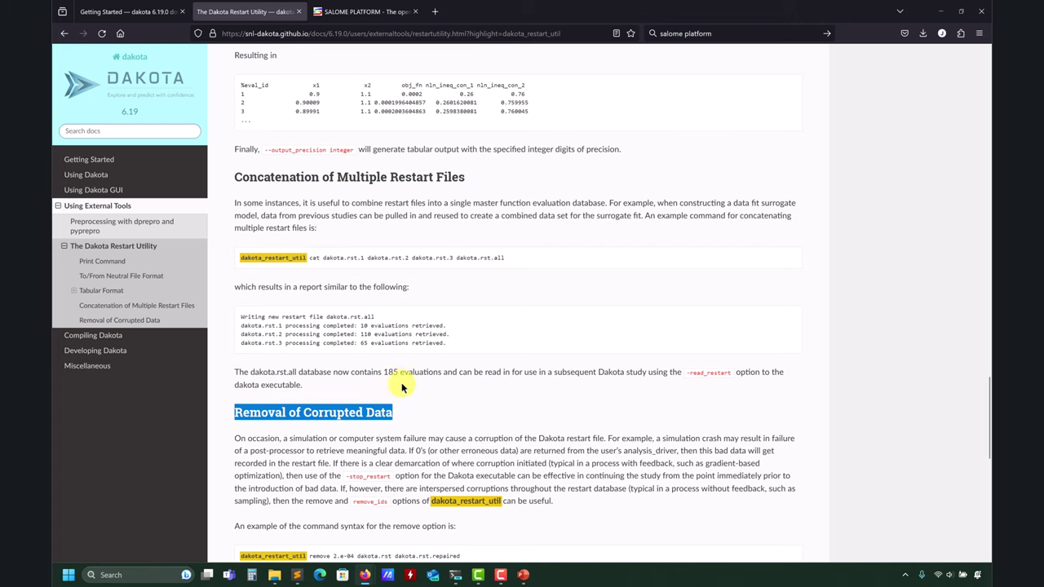
click(392, 416)
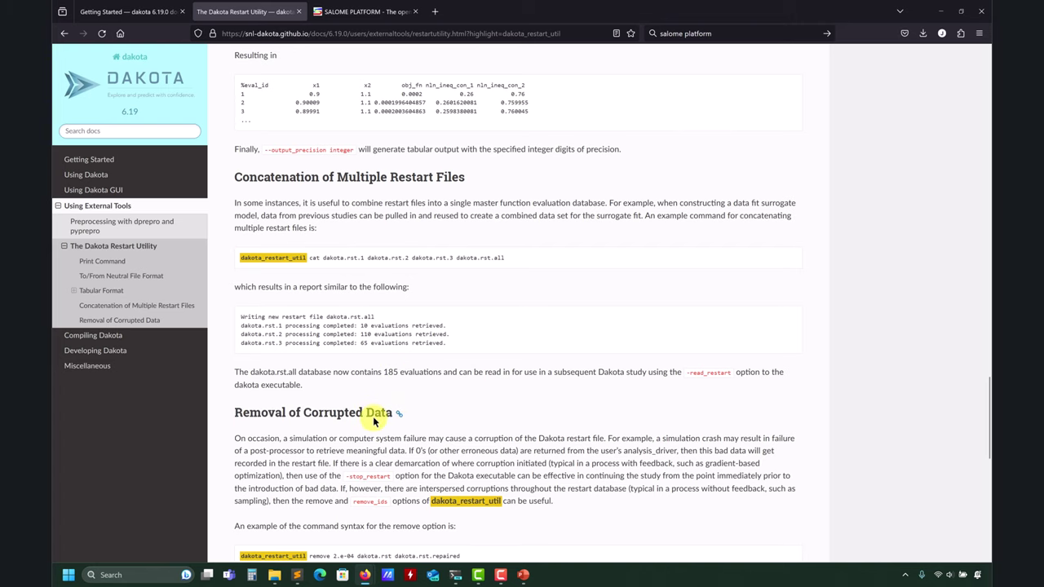
scroll(375, 416, down, 3)
scroll(382, 413, up, 6)
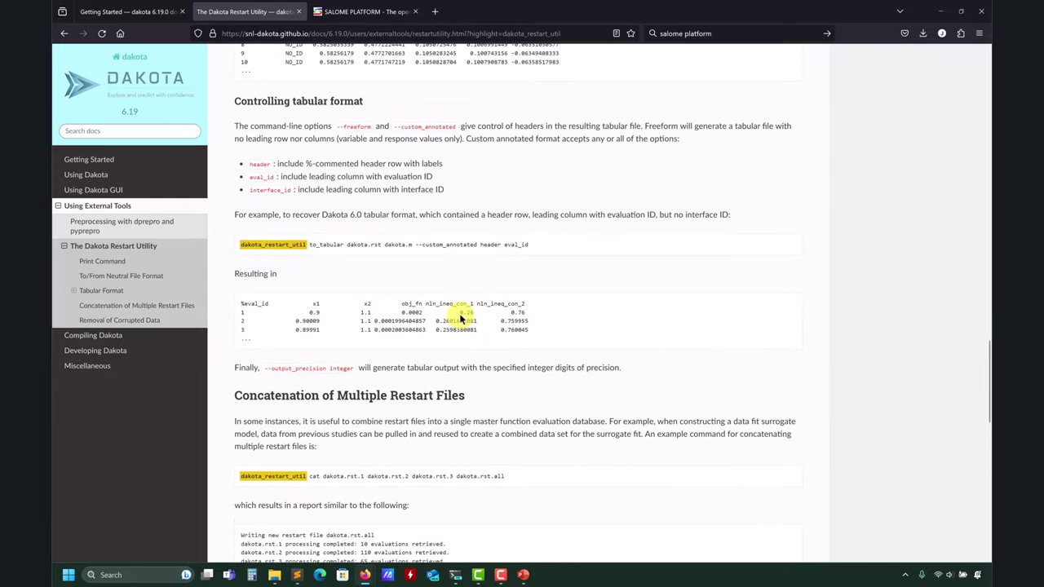
- Return to the terminal, skim the printed restart records, clear the screen, and list the contents of the grad folder
click(938, 10)
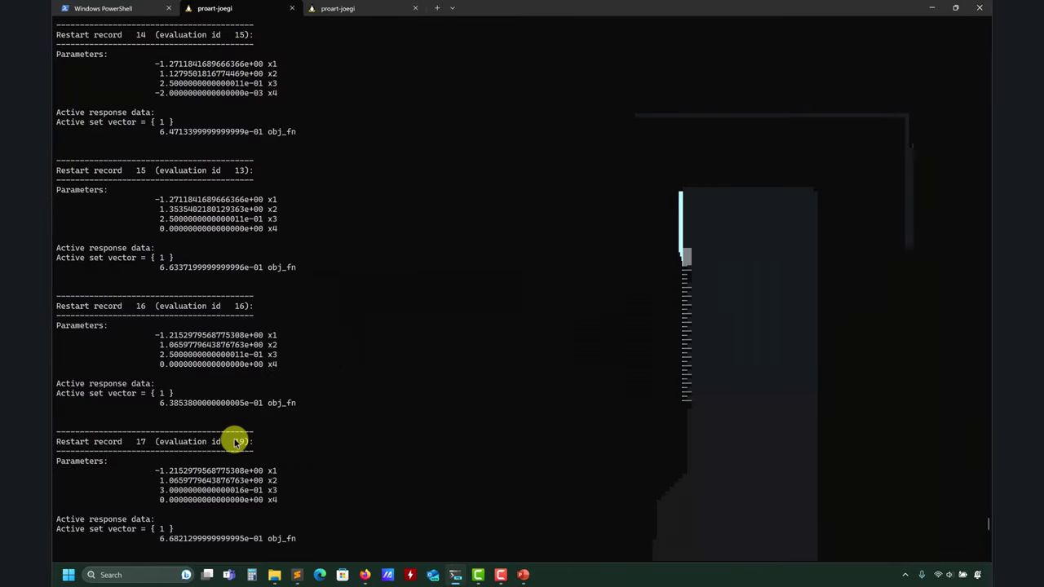
scroll(279, 403, up, 9)
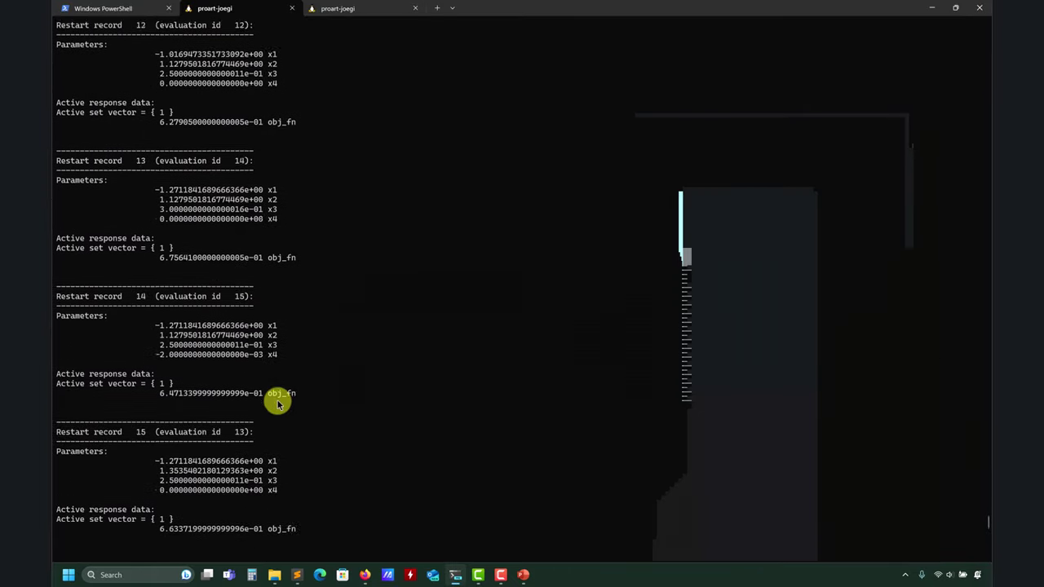
scroll(264, 396, up, 7)
scroll(245, 396, down, 20)
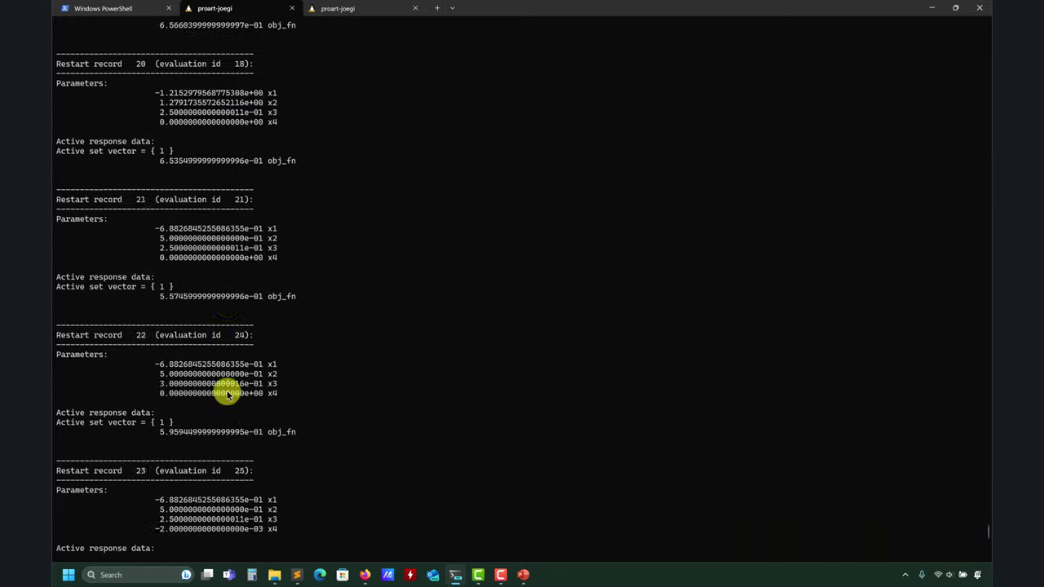
scroll(227, 395, down, 20)
text(ar)
key(Return)
text(ls)
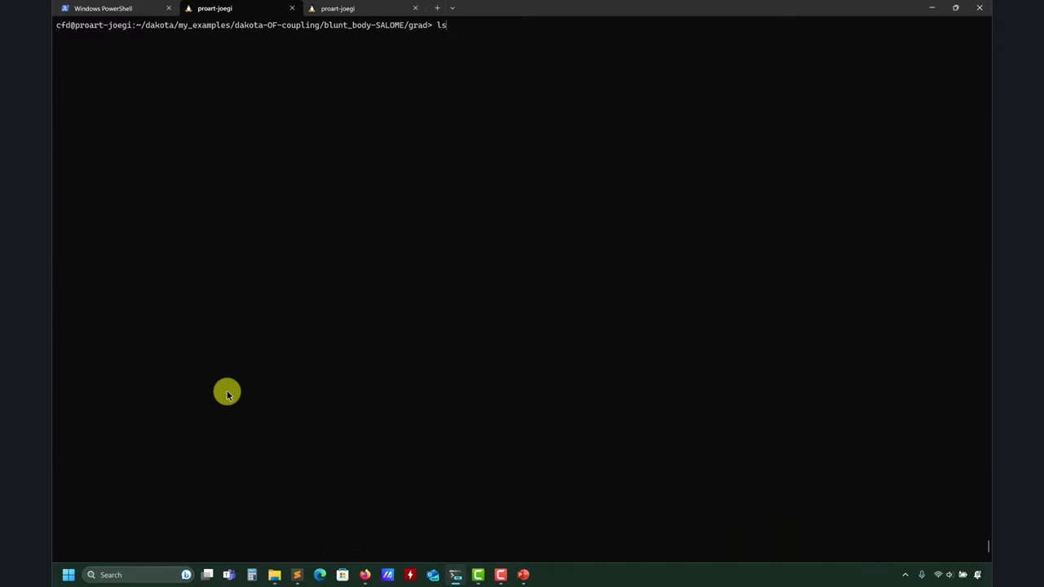
key(Return)
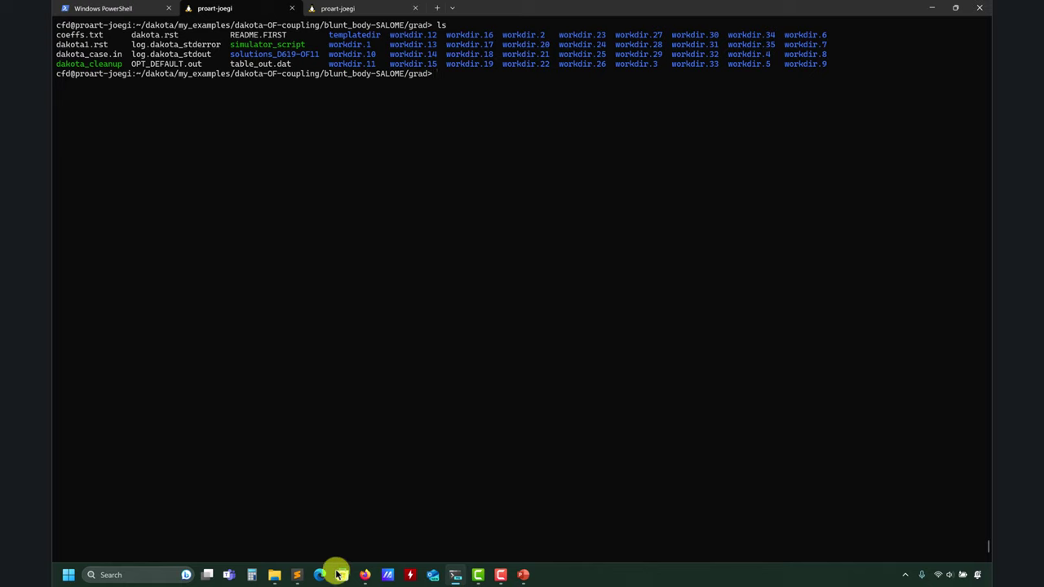
- Switch to the opt1.pptx presentation, review slide 32 on the Dakota and black-box application data exchange workflow, and return to the terminal
mouse_move(530, 575)
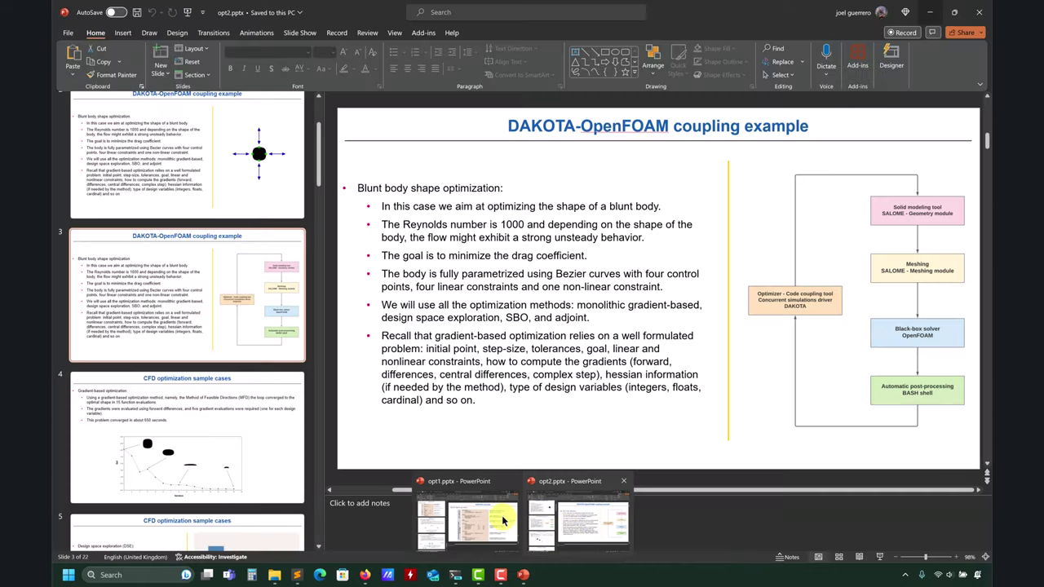
click(490, 518)
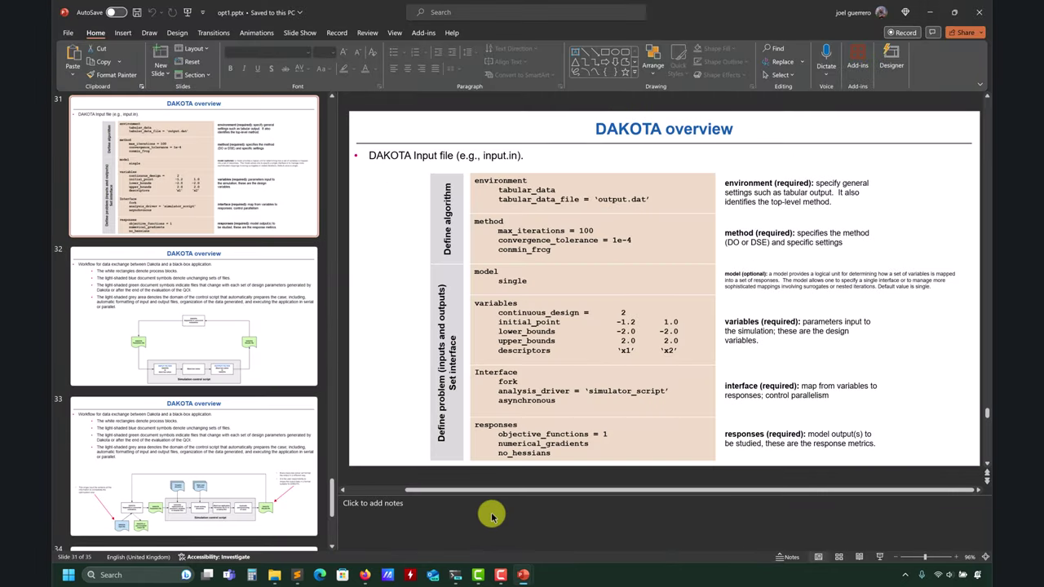
click(259, 344)
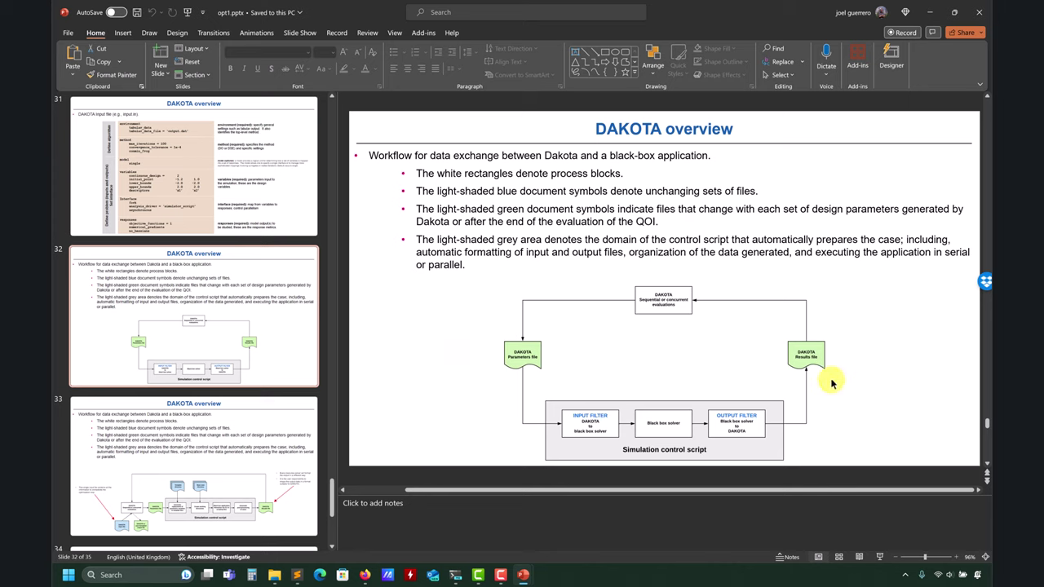
click(935, 5)
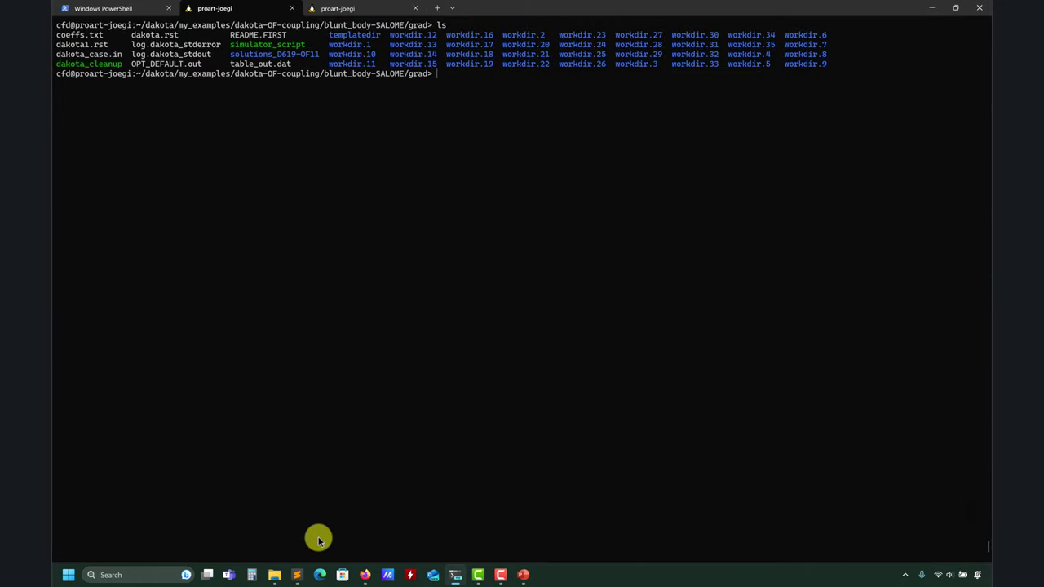
- Switch to the File Explorer window showing the grad folder and open its workdir.2 subfolder
mouse_move(276, 575)
click(234, 522)
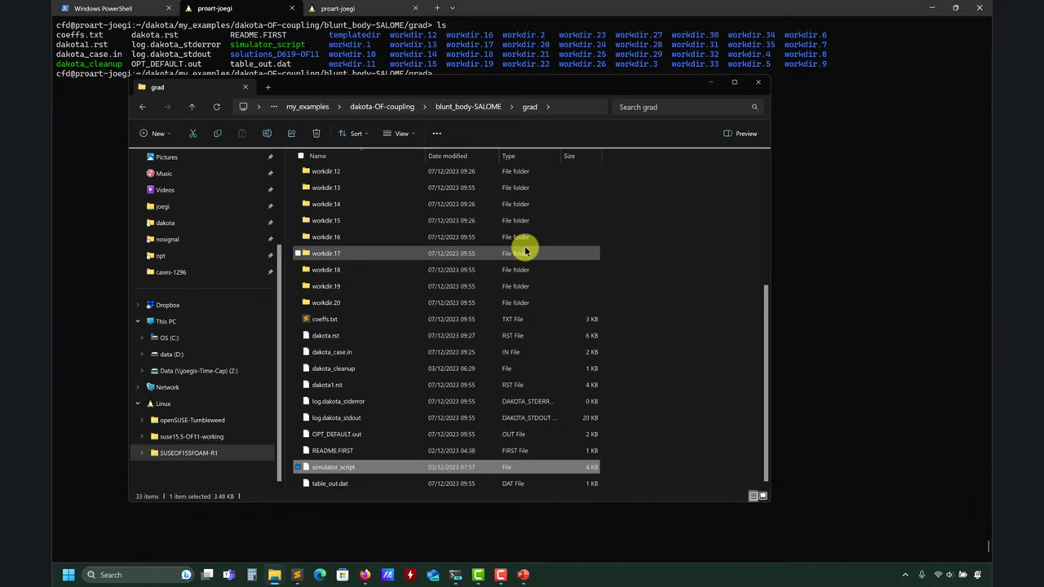
scroll(375, 204, up, 5)
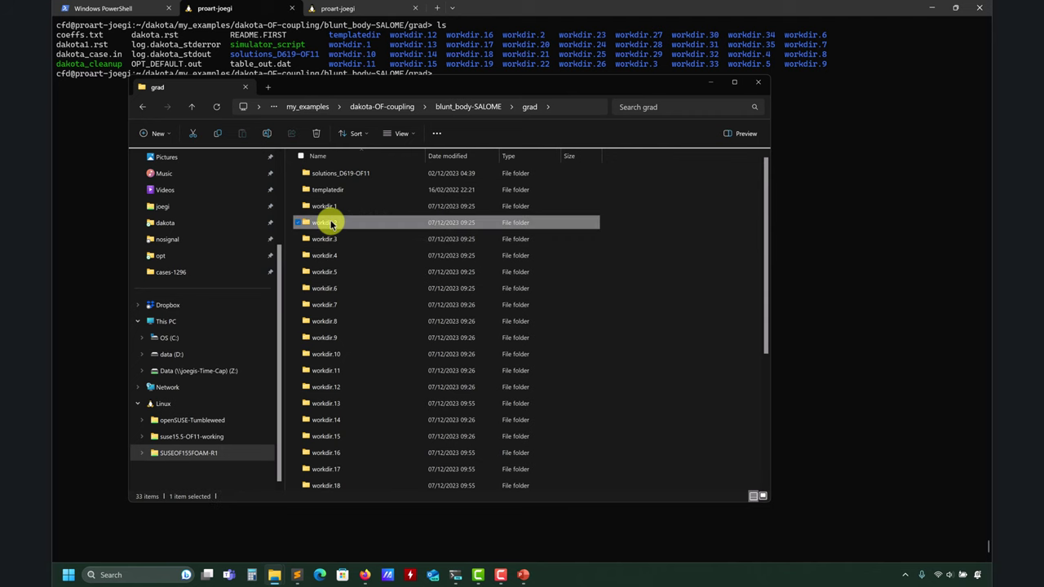
double_click(326, 220)
scroll(330, 408, down, 1)
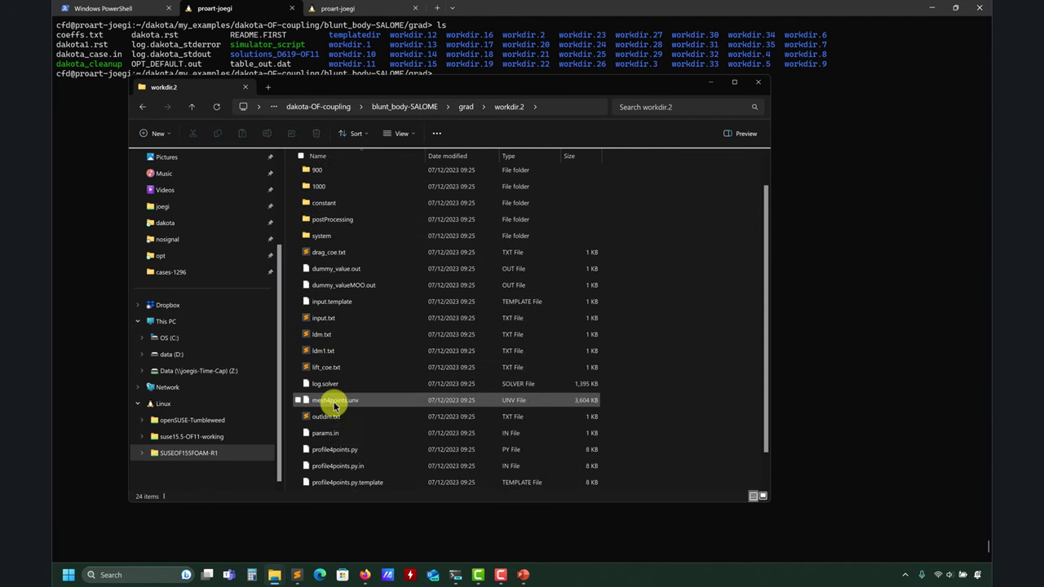
- Shrink the Sublime Text window beside the folder, open params.in from workdir.2 in it, and highlight the x1 to x4 lines
click(300, 571)
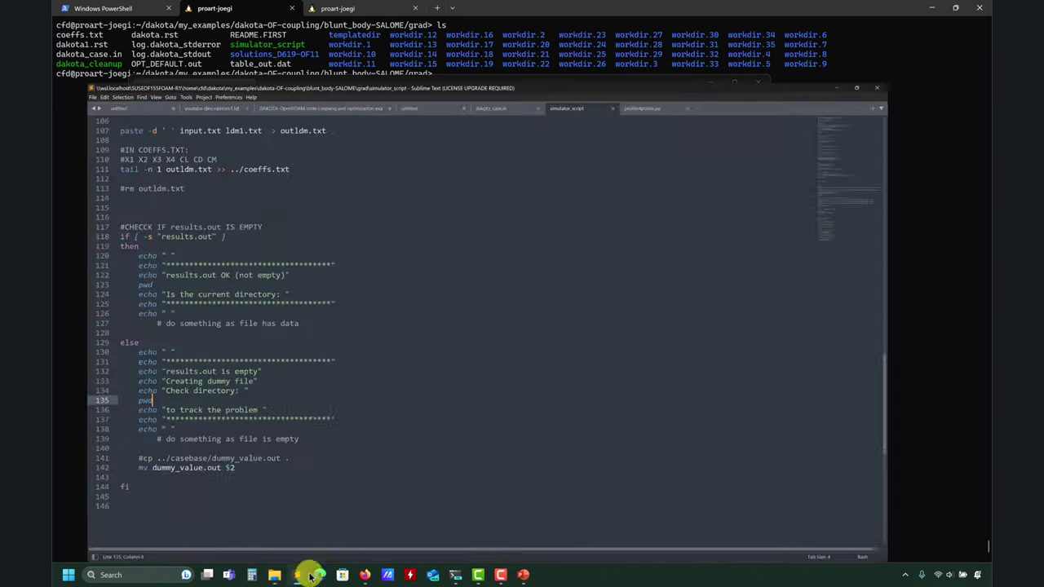
double_click(527, 6)
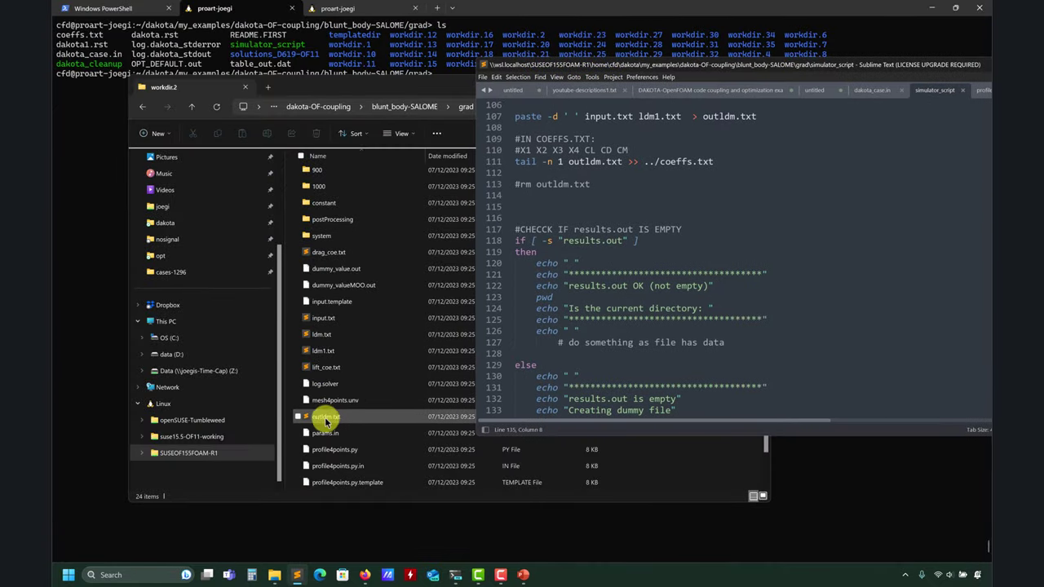
drag(319, 440, 728, 245)
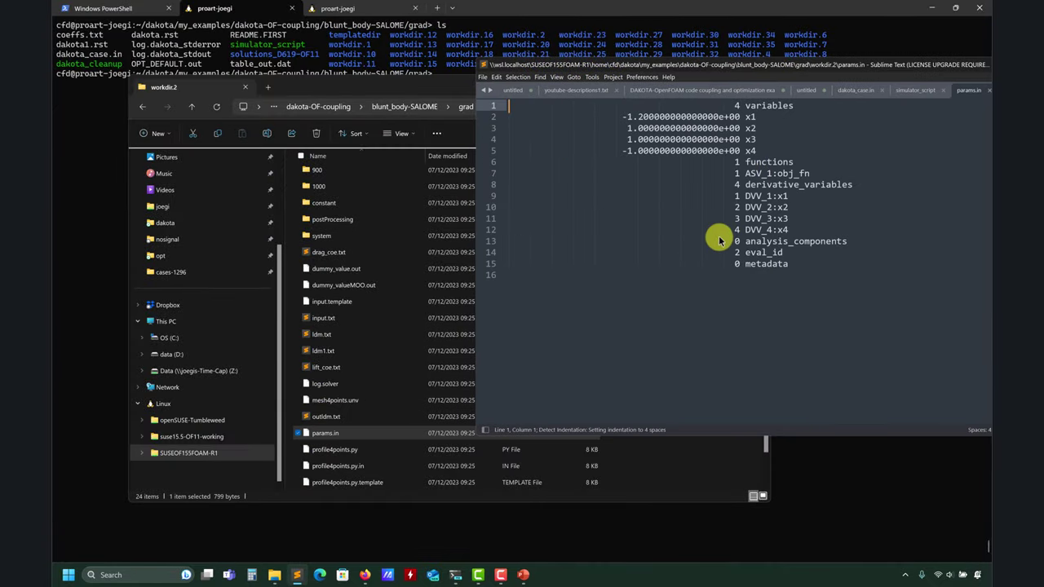
drag(775, 155, 495, 119)
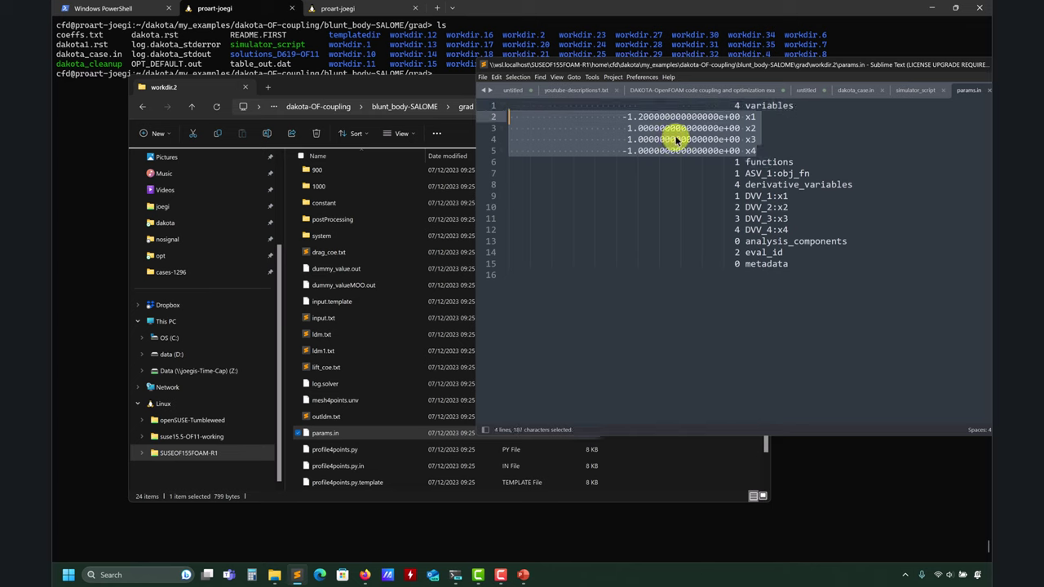
drag(760, 151, 504, 118)
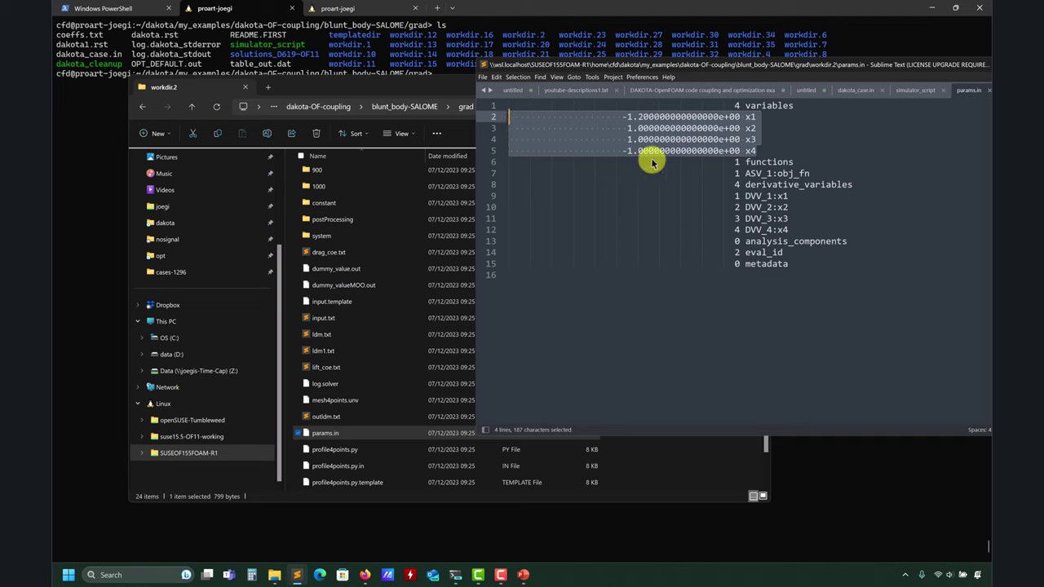
- Open profile4points.py.template and highlight the {x1} and {x4} placeholders on line 59 of the parameters definition
double_click(326, 483)
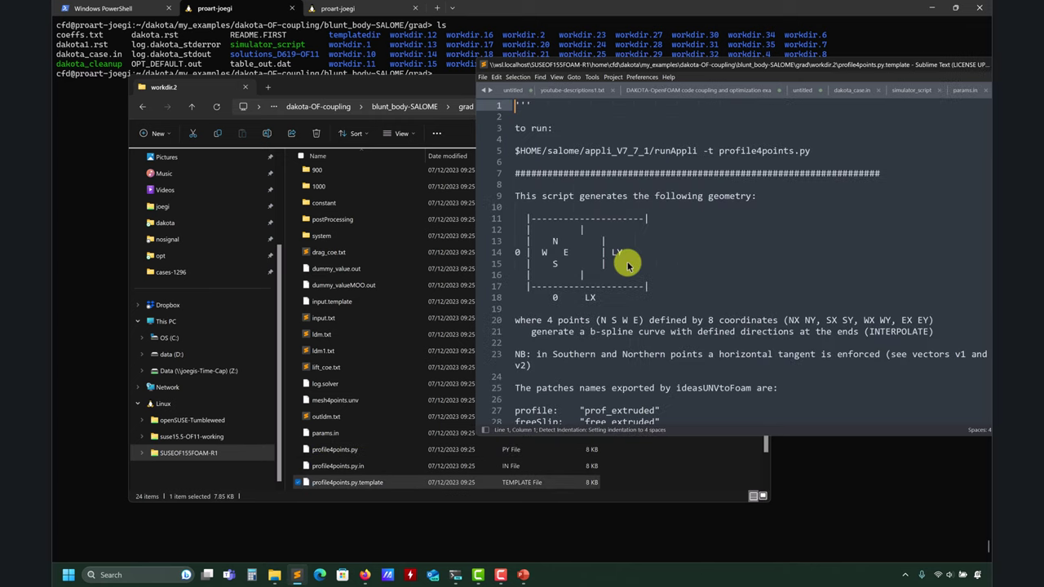
scroll(661, 257, down, 3)
scroll(661, 261, down, 10)
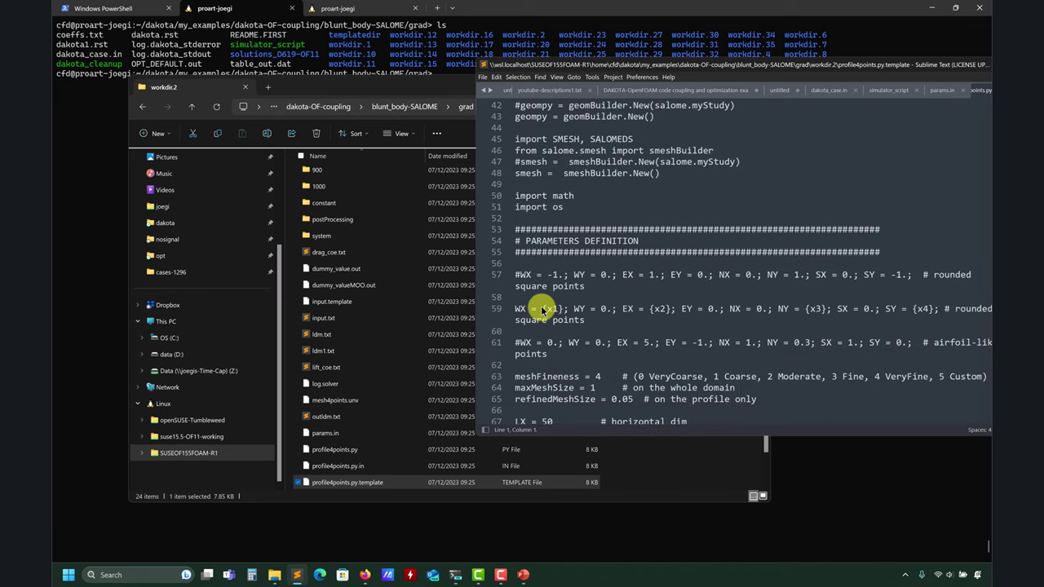
double_click(552, 310)
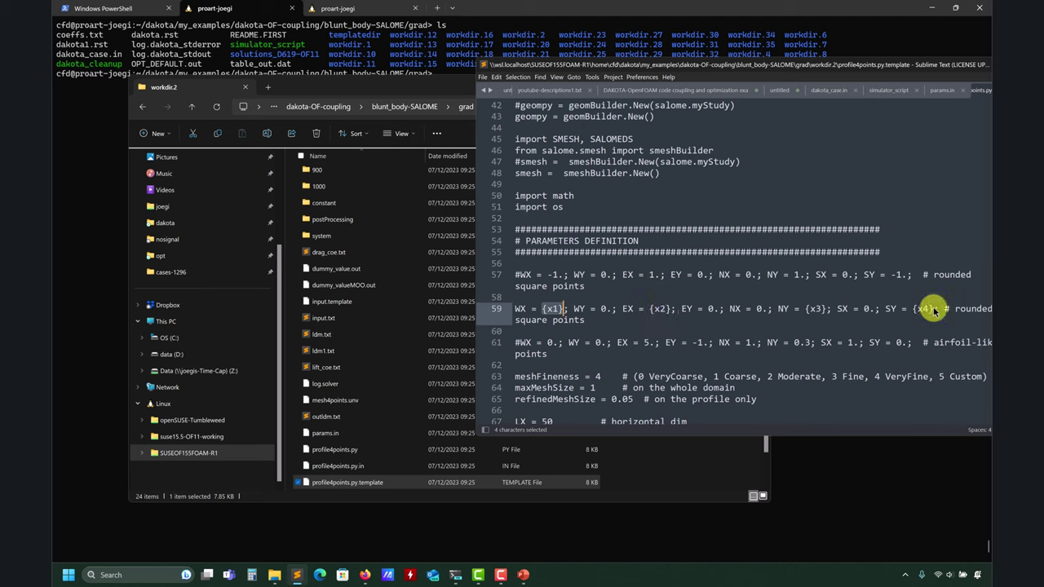
drag(934, 310, 908, 309)
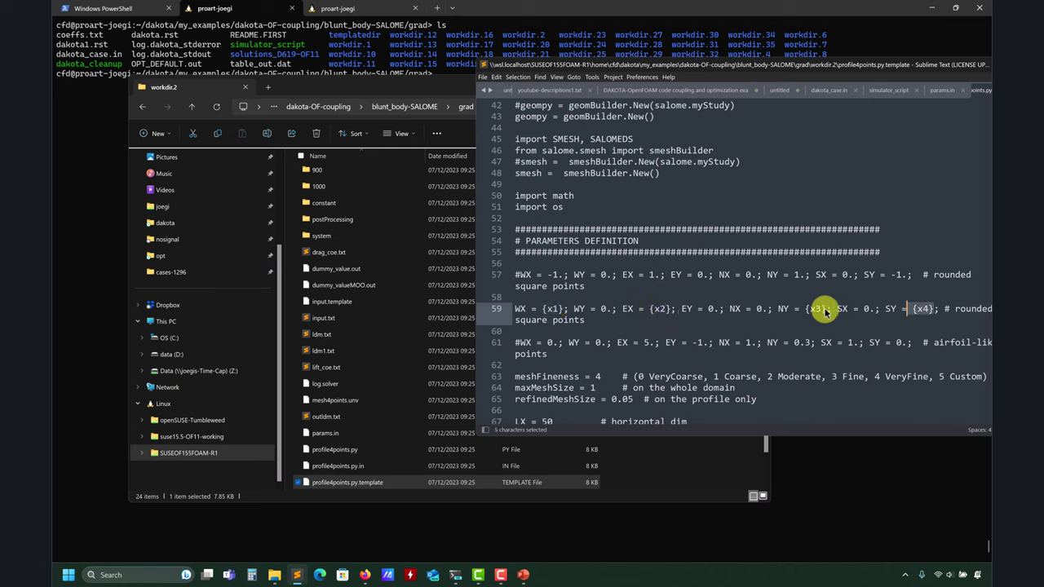
- Open profile4points.py.in and examine the substituted WX, EX, NY, and SY values on line 59
click(330, 468)
double_click(330, 468)
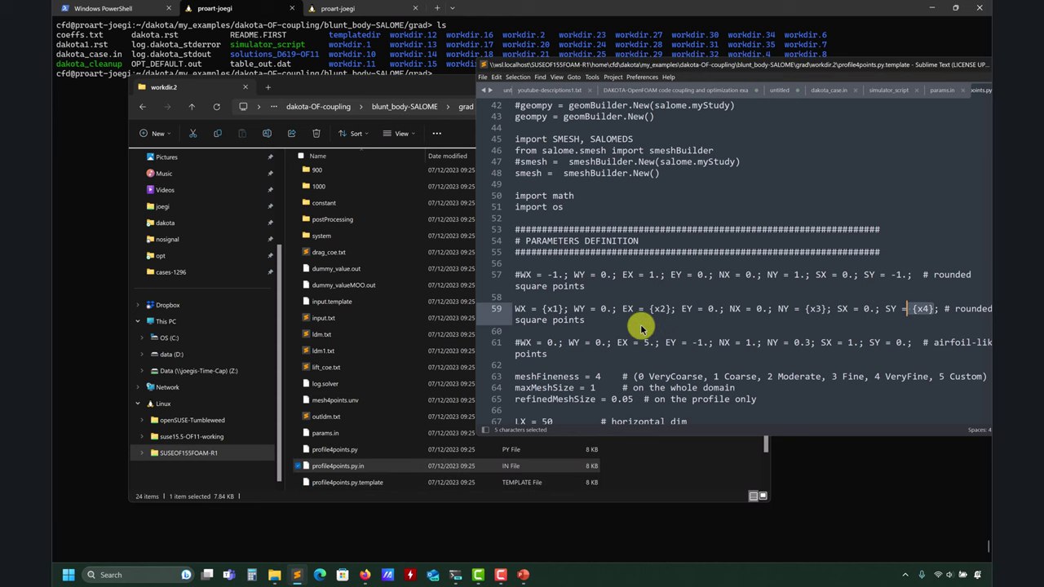
scroll(604, 302, down, 10)
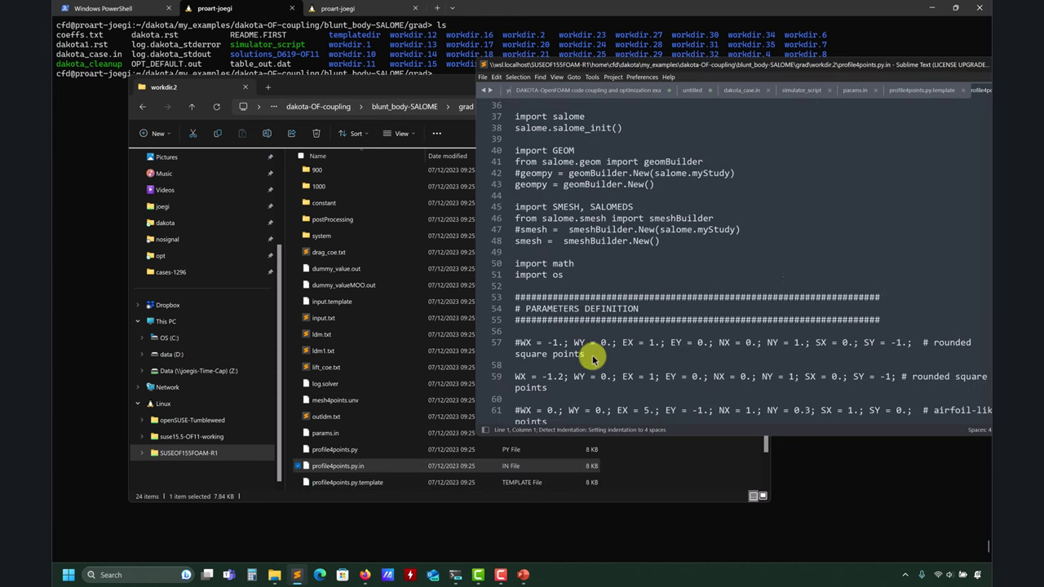
scroll(592, 355, down, 2)
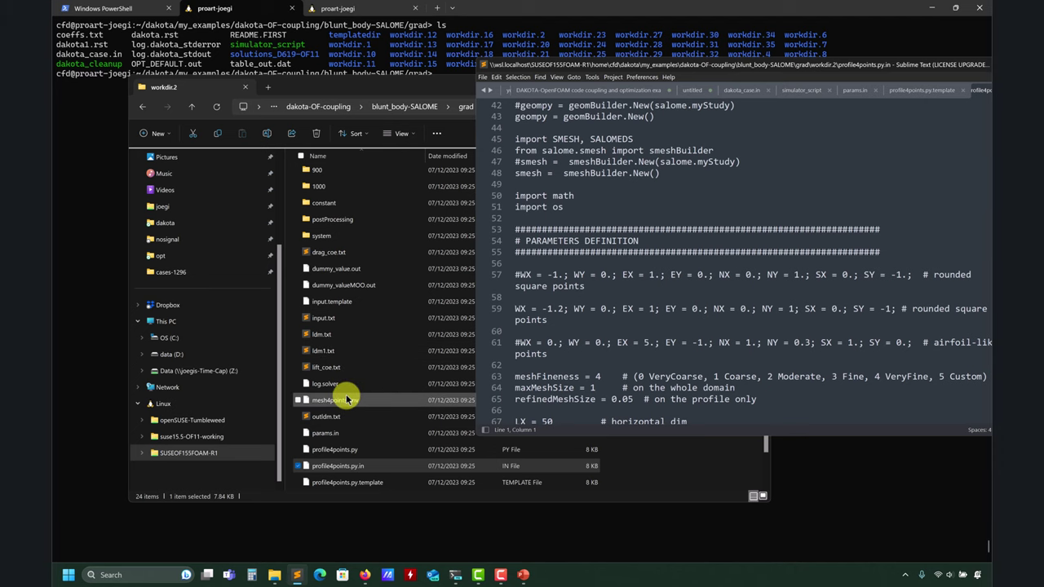
- Go back up to the grad folder, open simulator_script from it, and show the pre-processing section at the start of the script
click(192, 107)
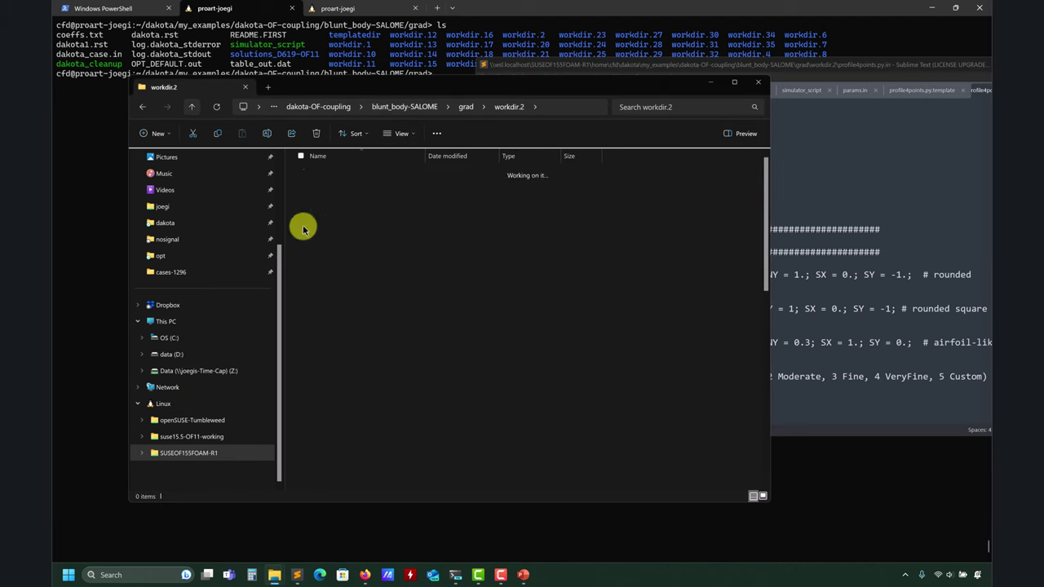
scroll(421, 319, down, 10)
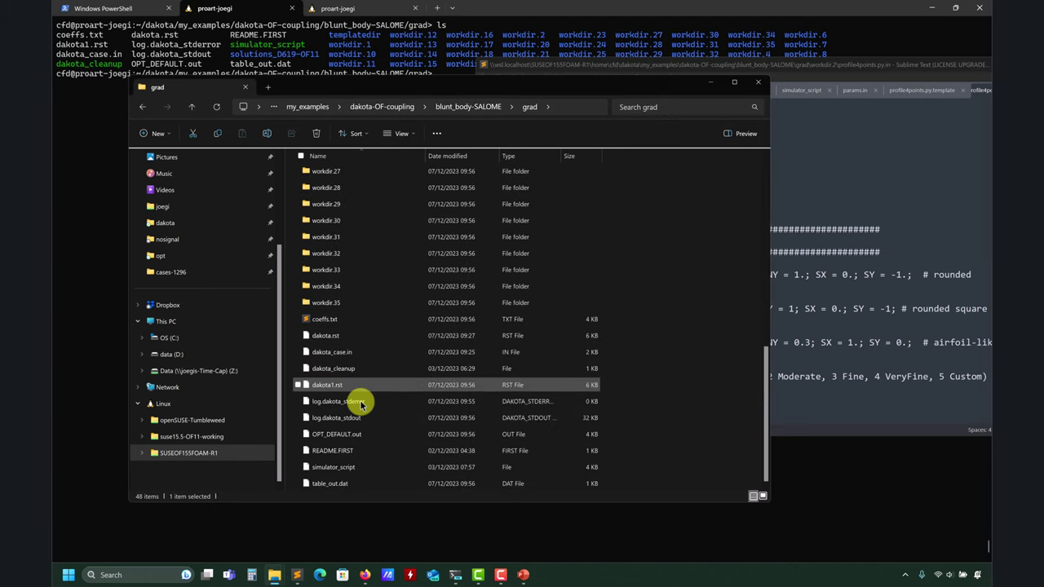
double_click(334, 467)
scroll(706, 261, up, 20)
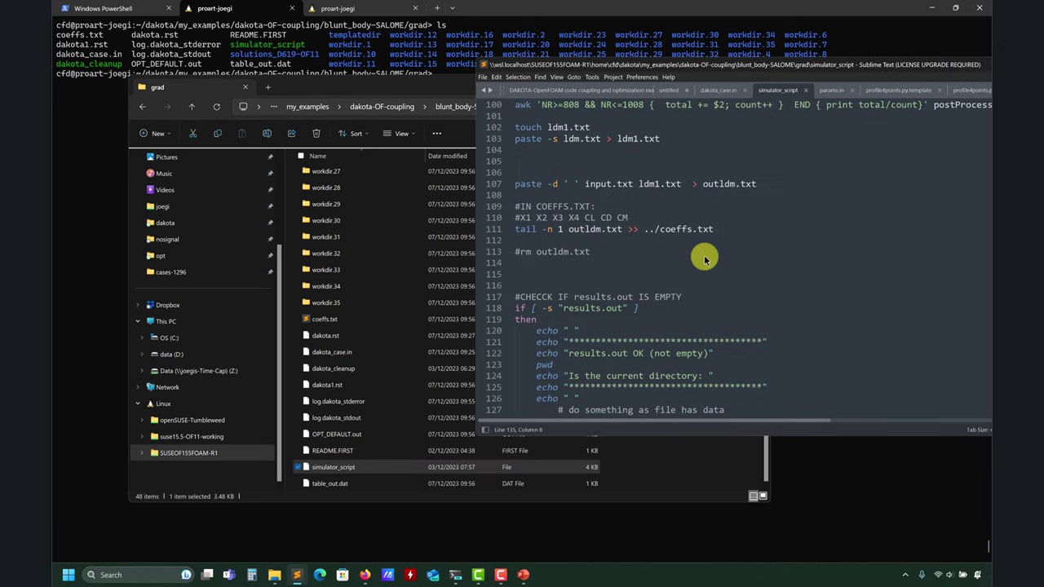
drag(810, 64, 582, 59)
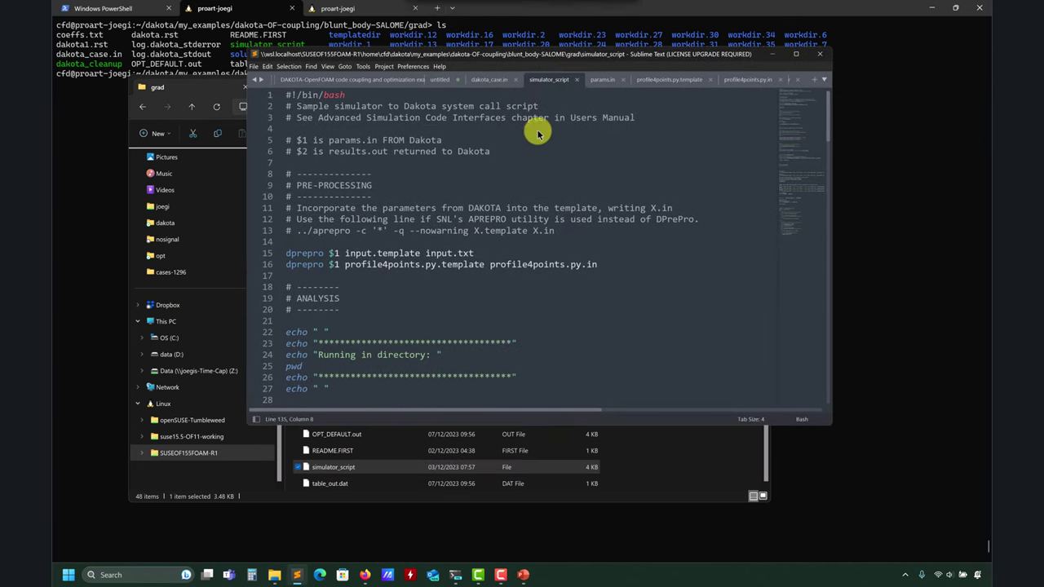
scroll(489, 169, down, 1)
scroll(444, 193, up, 1)
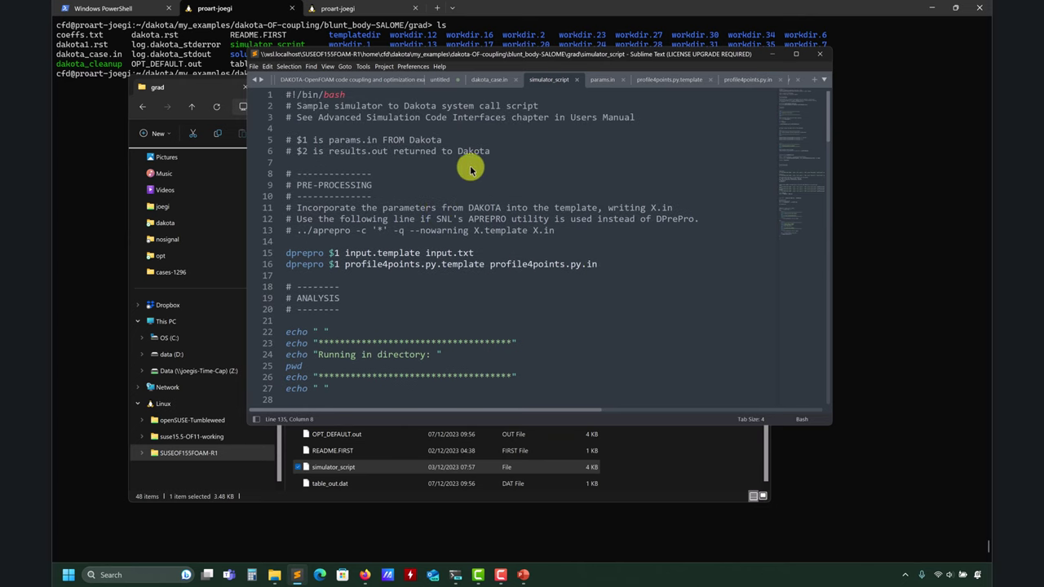
- Switch to dakota_case.in and highlight 'workdir' on line 70 and work_directory on line 64 of the interface block
click(482, 79)
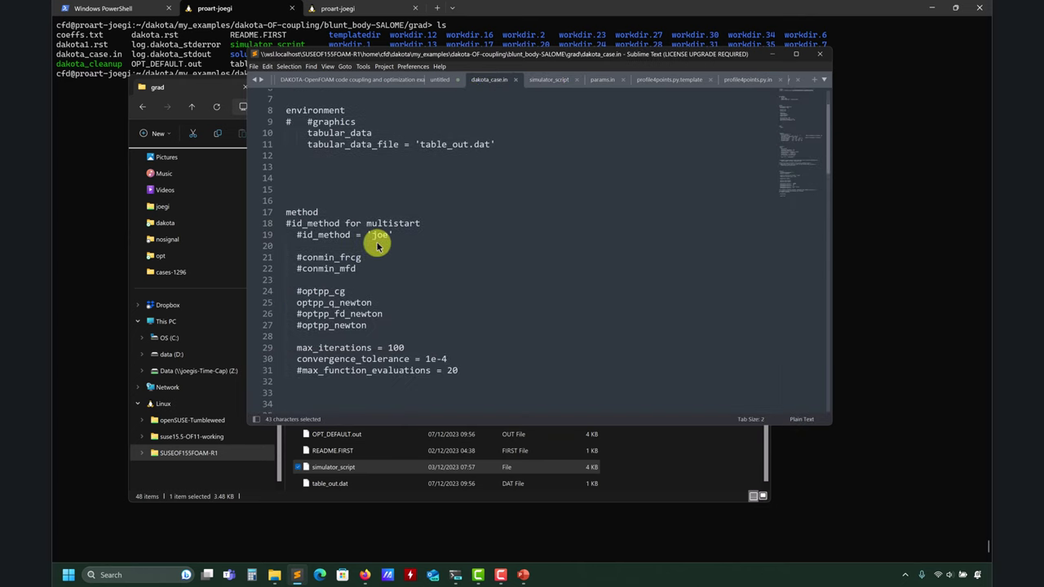
scroll(375, 239, down, 10)
scroll(382, 238, up, 6)
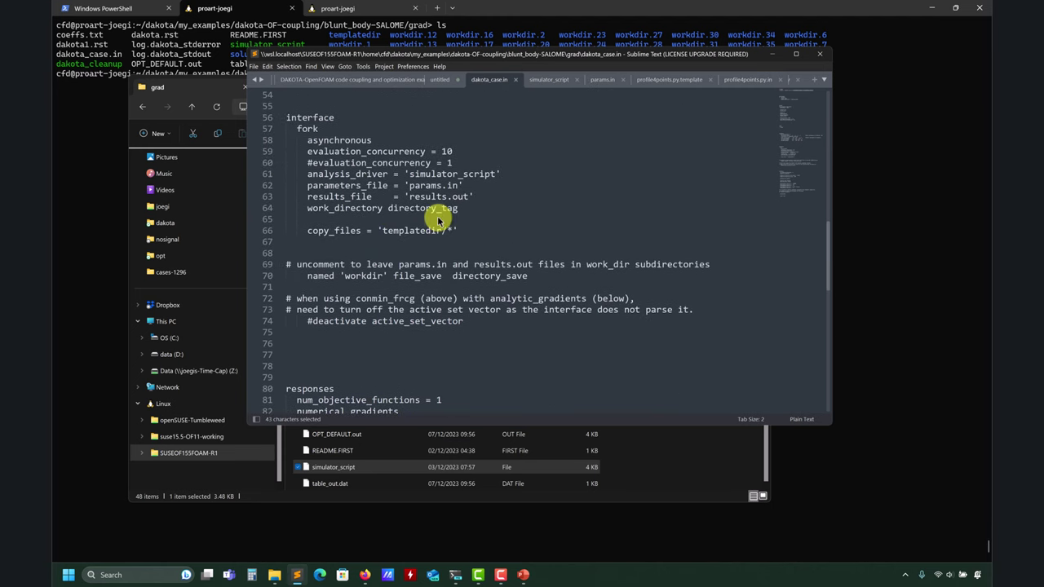
click(359, 274)
double_click(361, 276)
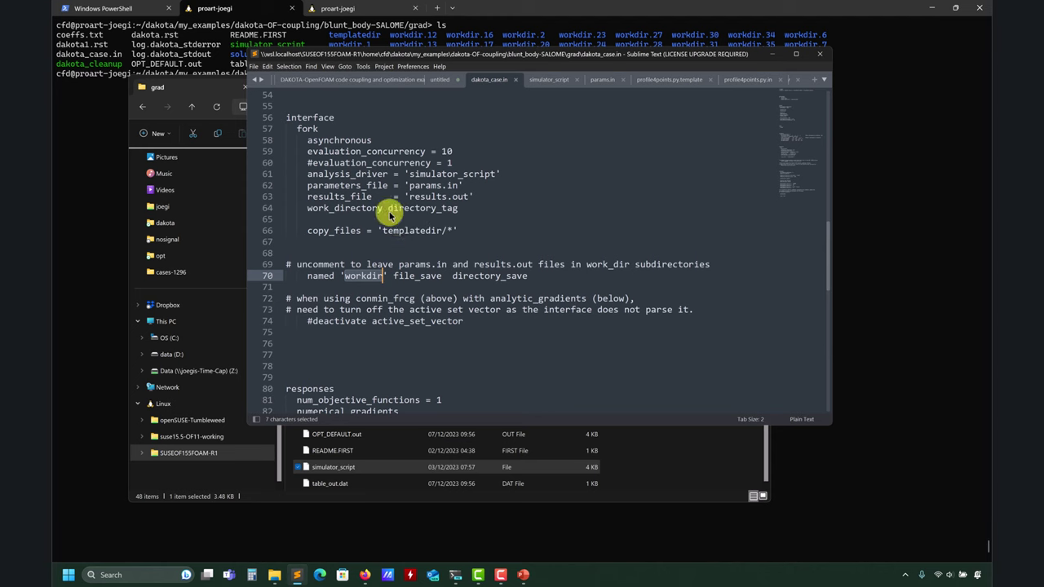
double_click(341, 208)
- Return to simulator_script, highlight the two dprepro lines 15 and 16, and review the analysis section down to the foamRun command
click(771, 57)
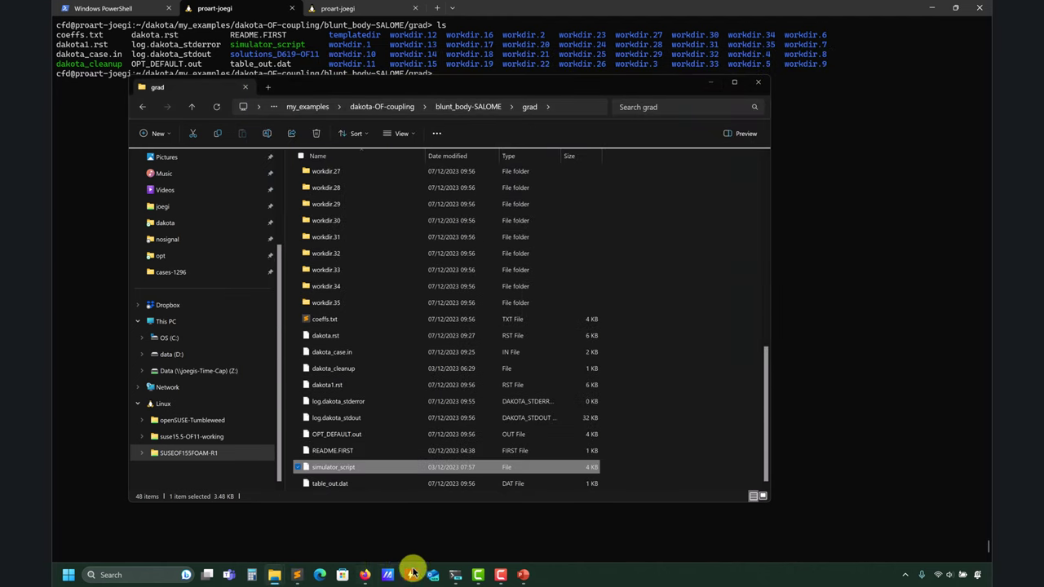
click(295, 574)
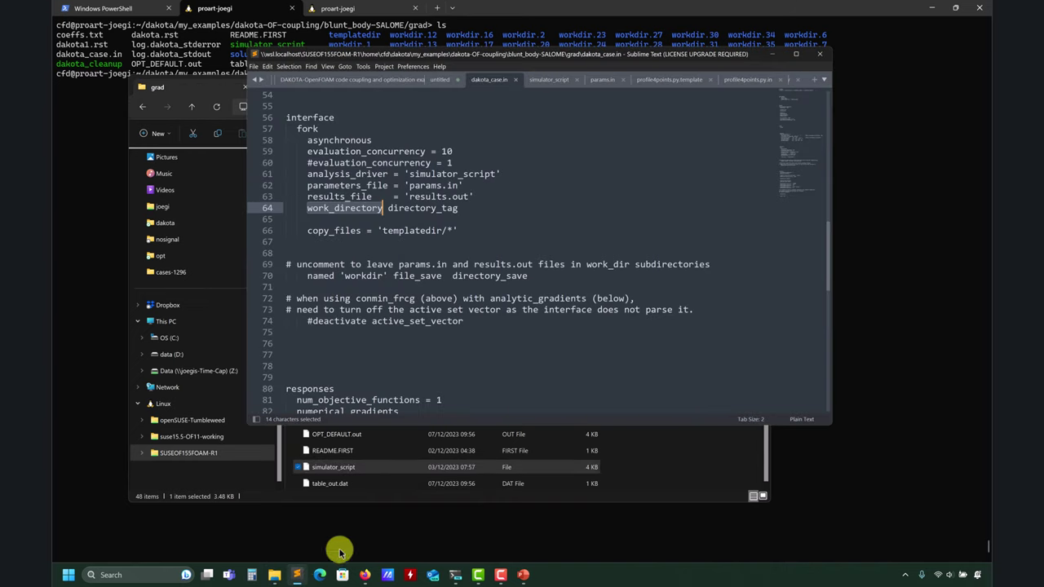
click(551, 79)
drag(615, 271, 226, 253)
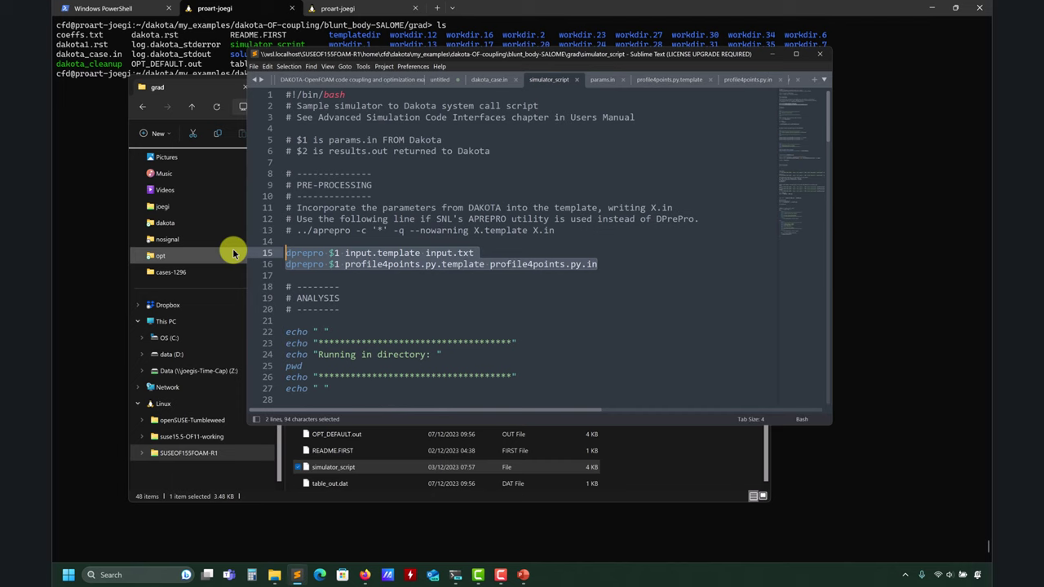
scroll(494, 261, down, 5)
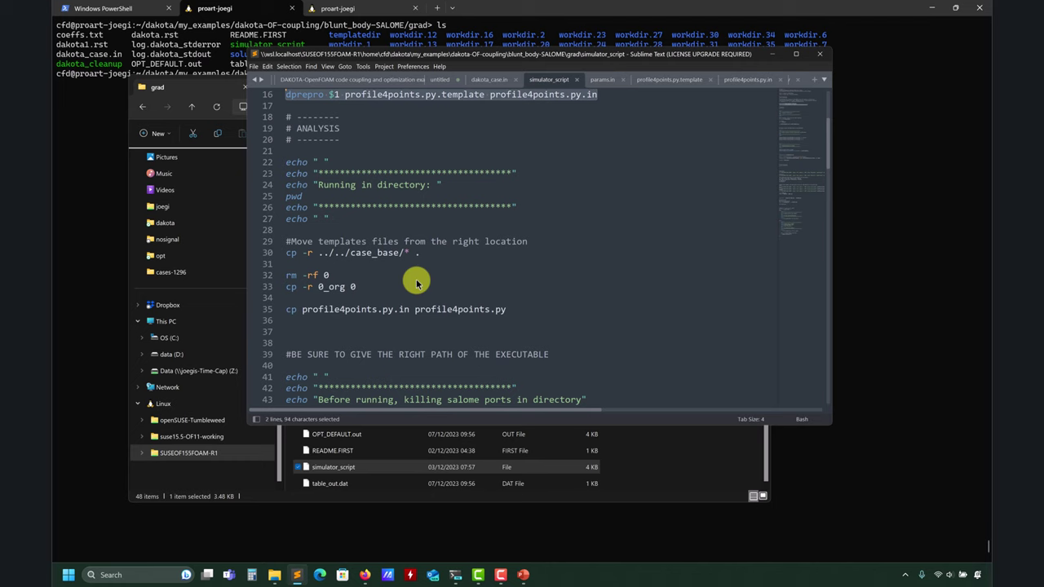
scroll(412, 280, down, 5)
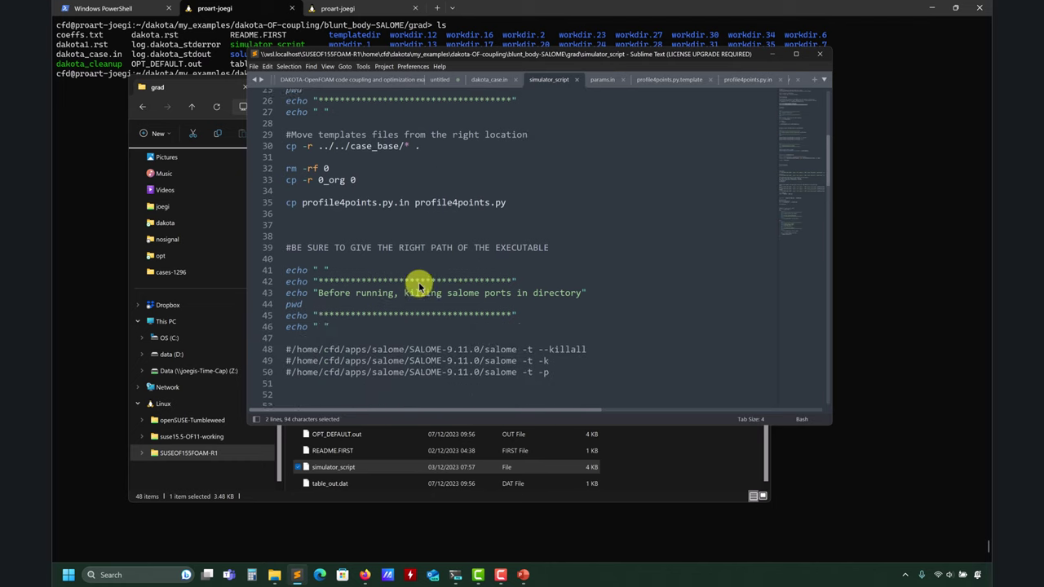
scroll(404, 279, down, 7)
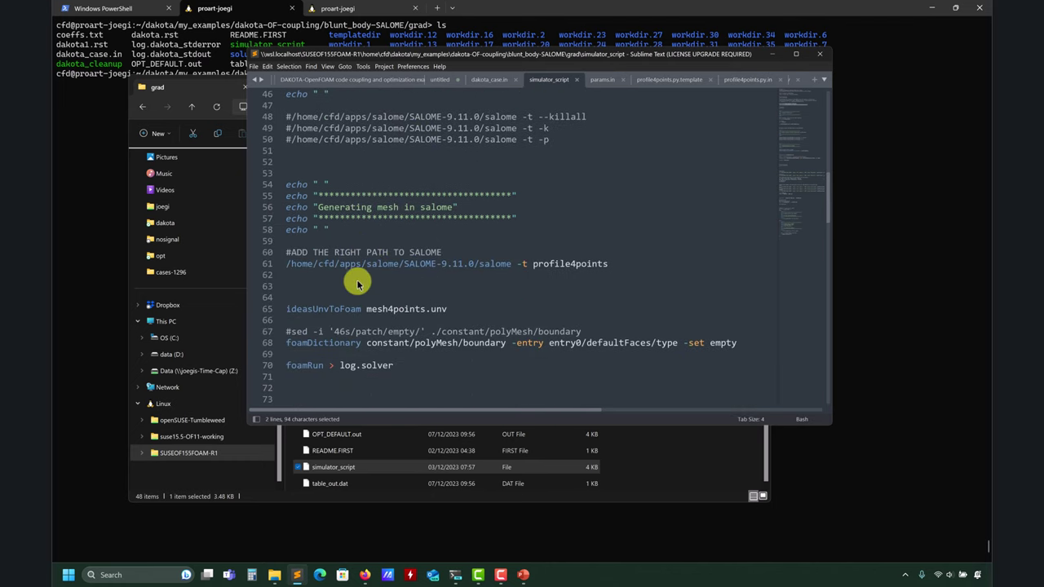
- Below the foamRun line, add decomposePar and "mpirun -np 2 foamRun -paralel", and begin a reconstruction command on the following line
click(291, 309)
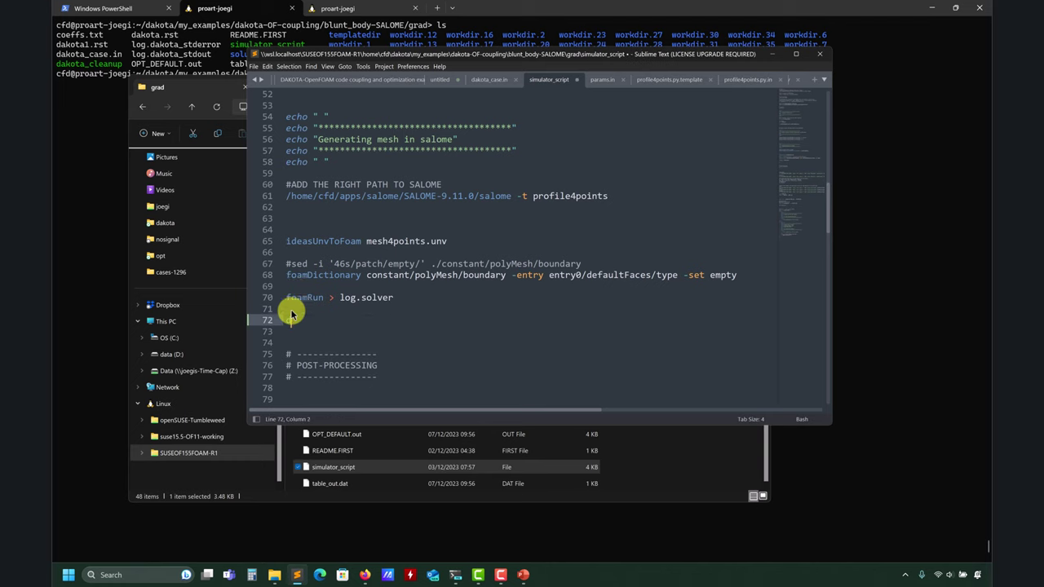
key(Return)
text(#foam)
key(Return)
text(mpirun -np)
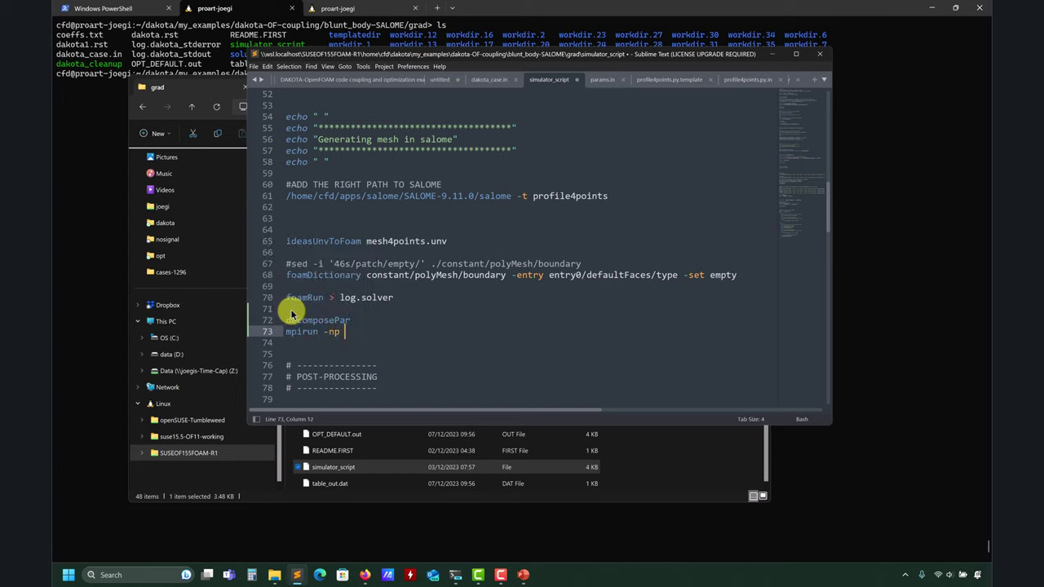
text( 2 foamRun -paralel)
key(Return)
text(recont)
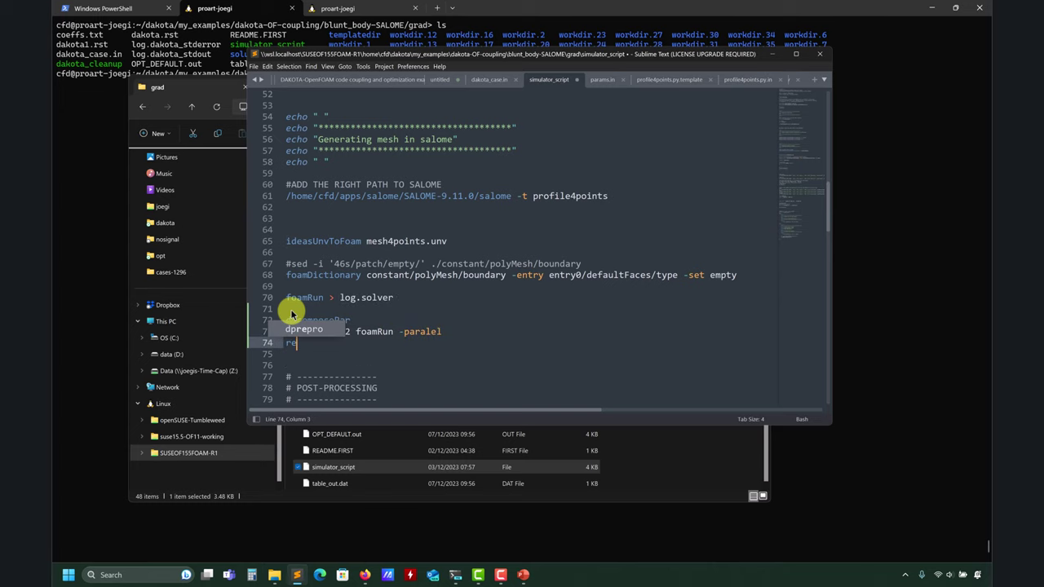
click(292, 313)
key(BackSpace)
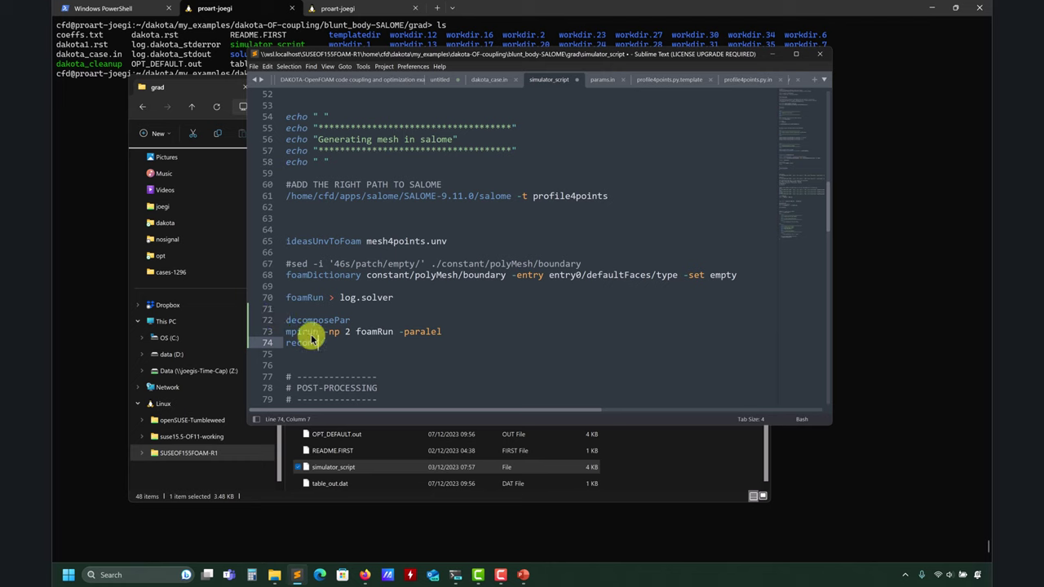
- Delete the added parallel-run commands below the foamRun line and save simulator_script
drag(333, 338, 232, 325)
key(BackSpace)
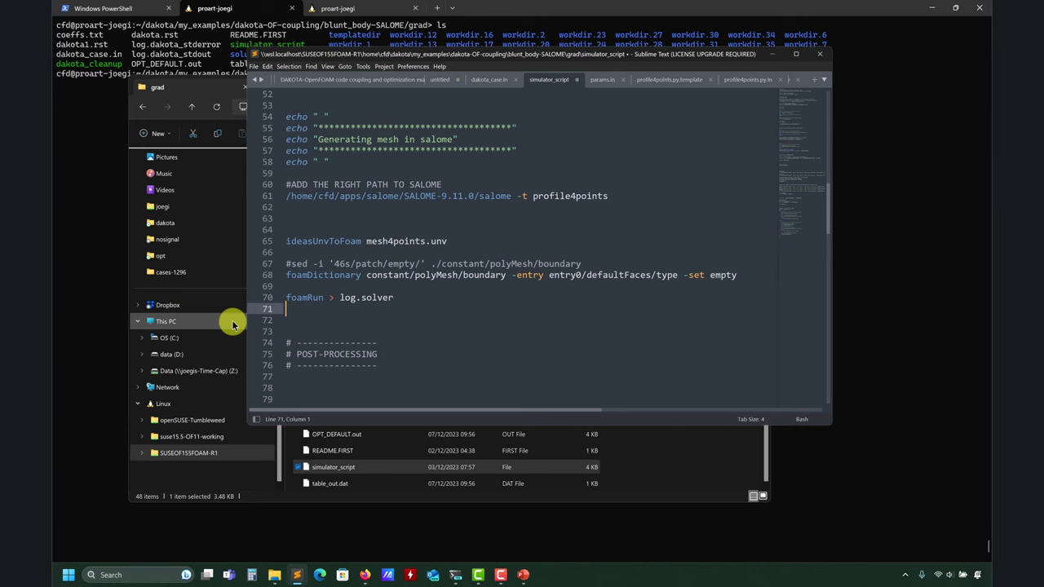
key(ctrl+s)
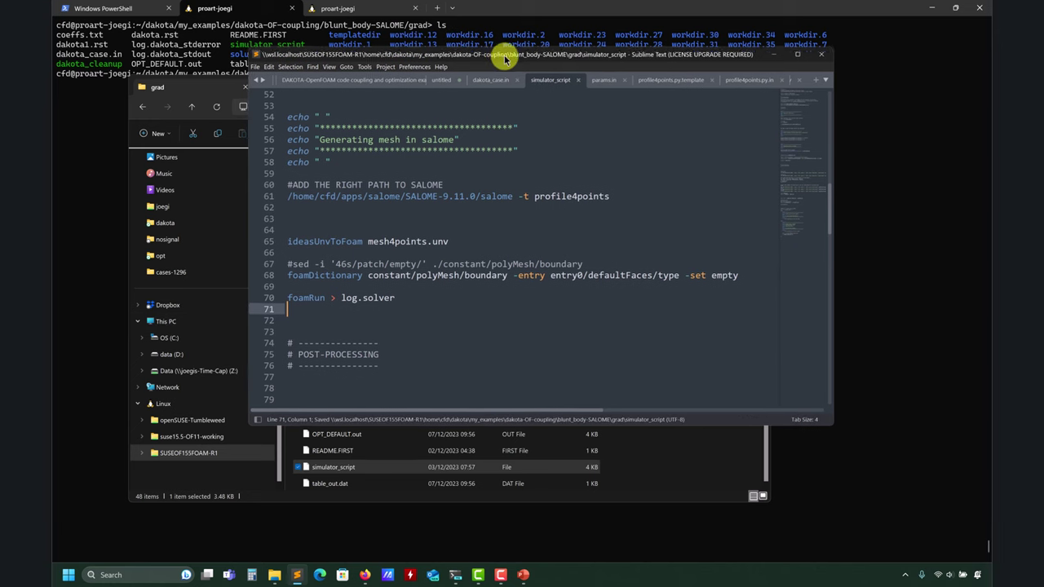
- Reposition the Sublime Text and grad folder windows, look through the workdir subfolders, and bring simulator_script back to the front
drag(505, 59, 657, 122)
drag(522, 83, 480, 52)
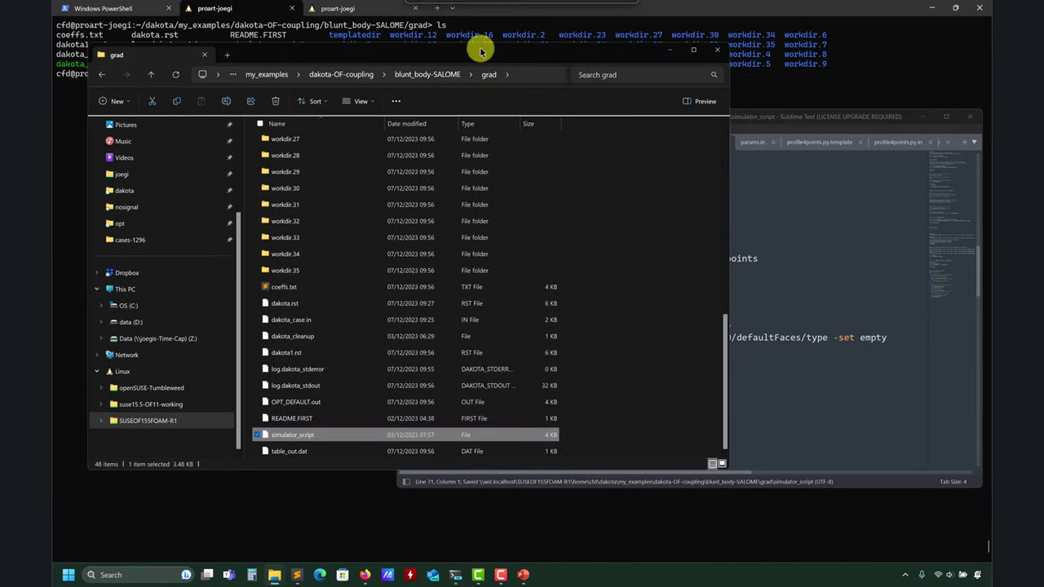
scroll(275, 256, up, 6)
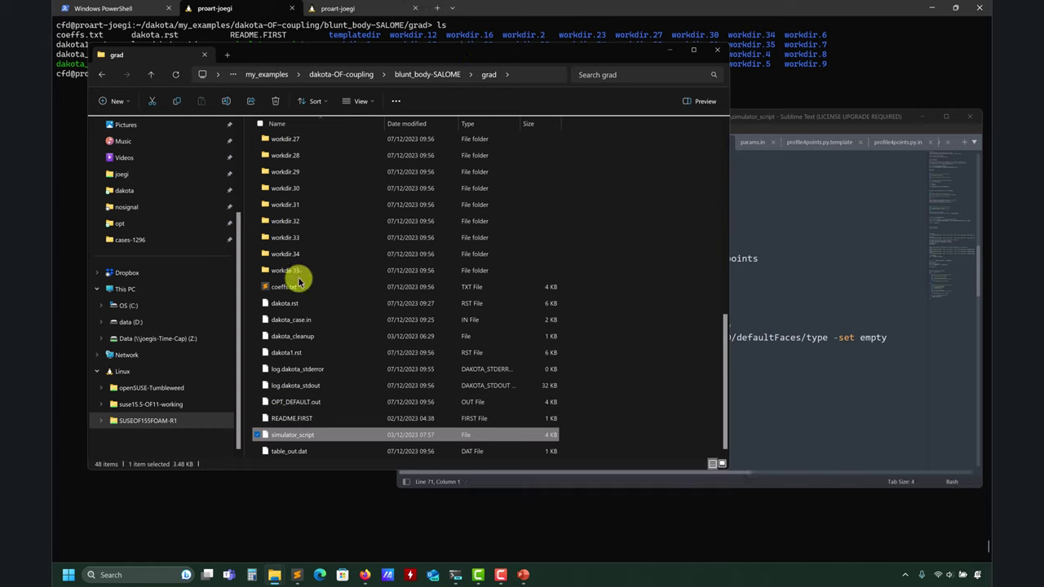
click(302, 270)
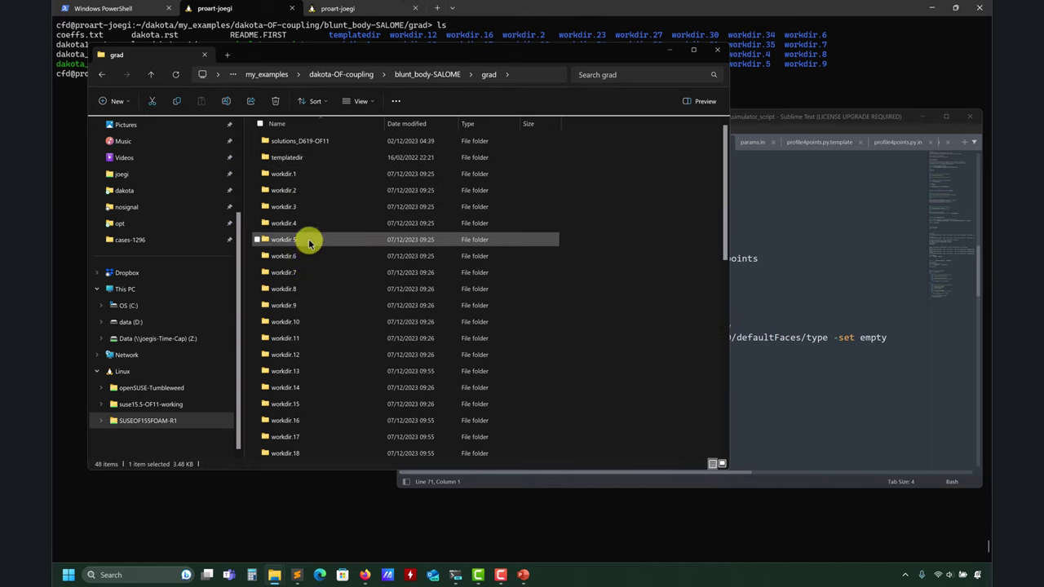
scroll(307, 220, down, 6)
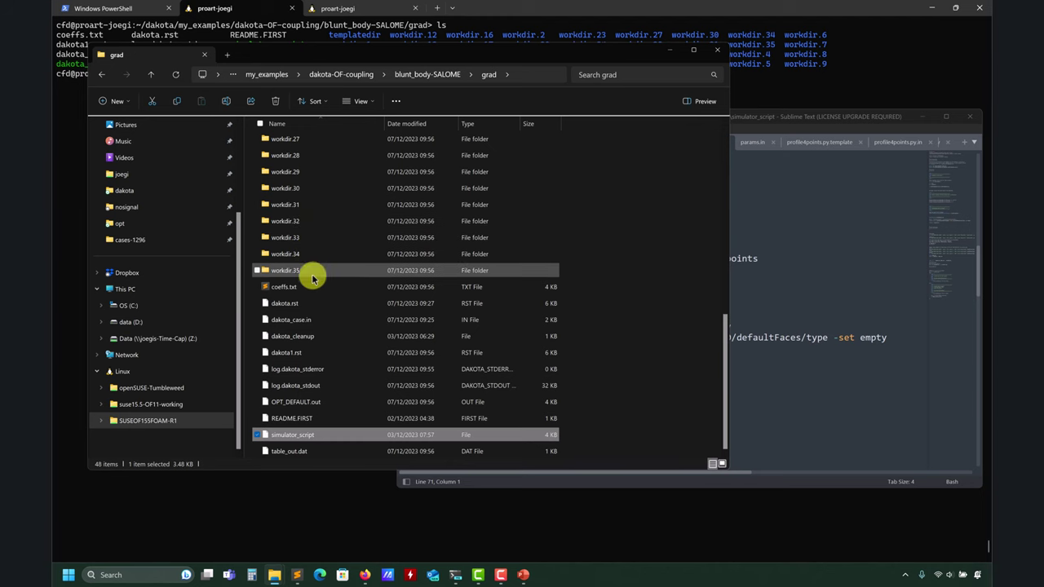
click(821, 349)
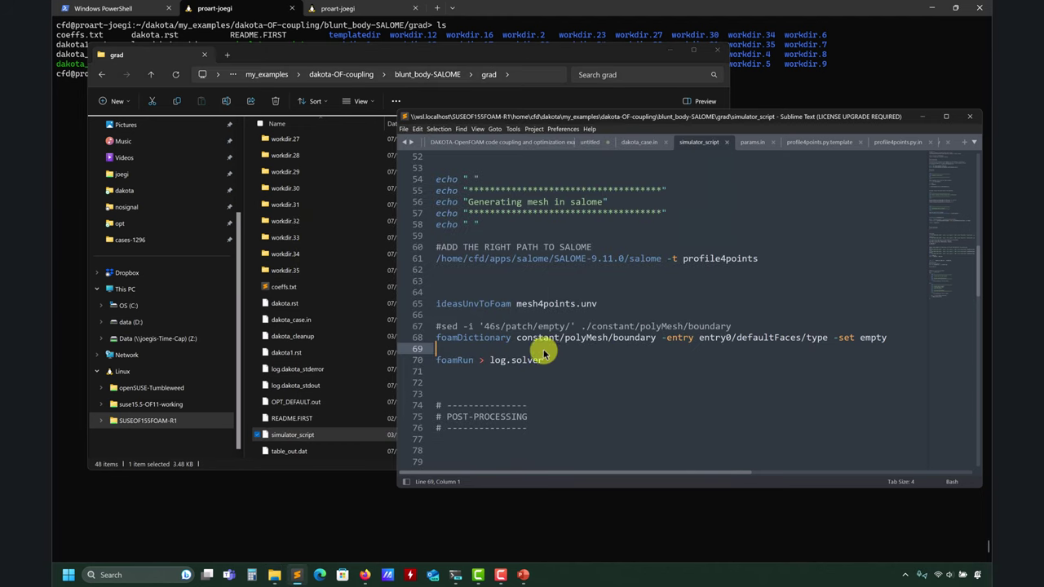
- In File Explorer, go up to blunt_body-SALOME and open the system subfolder of case_base
click(151, 76)
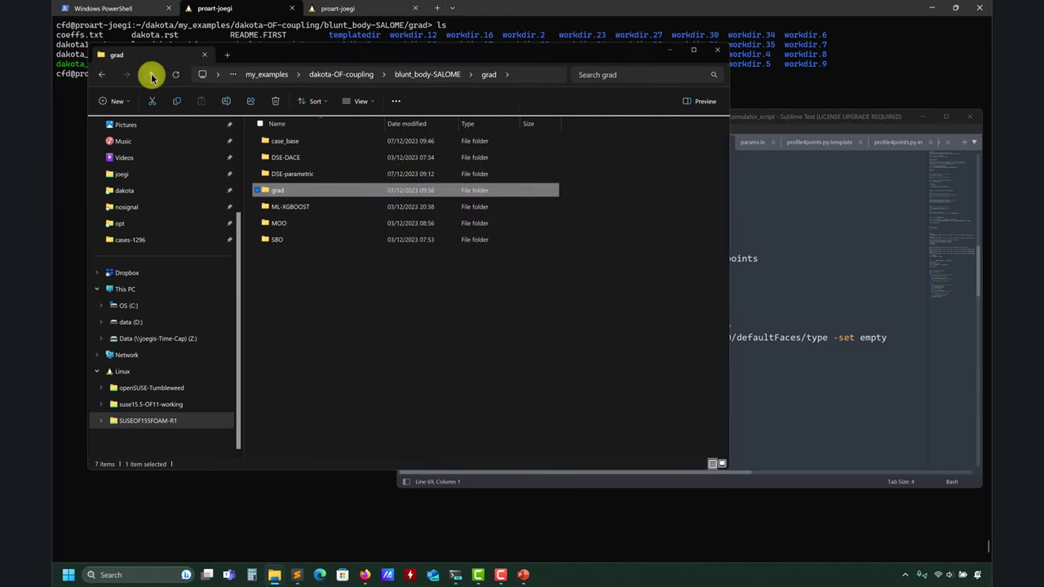
click(320, 142)
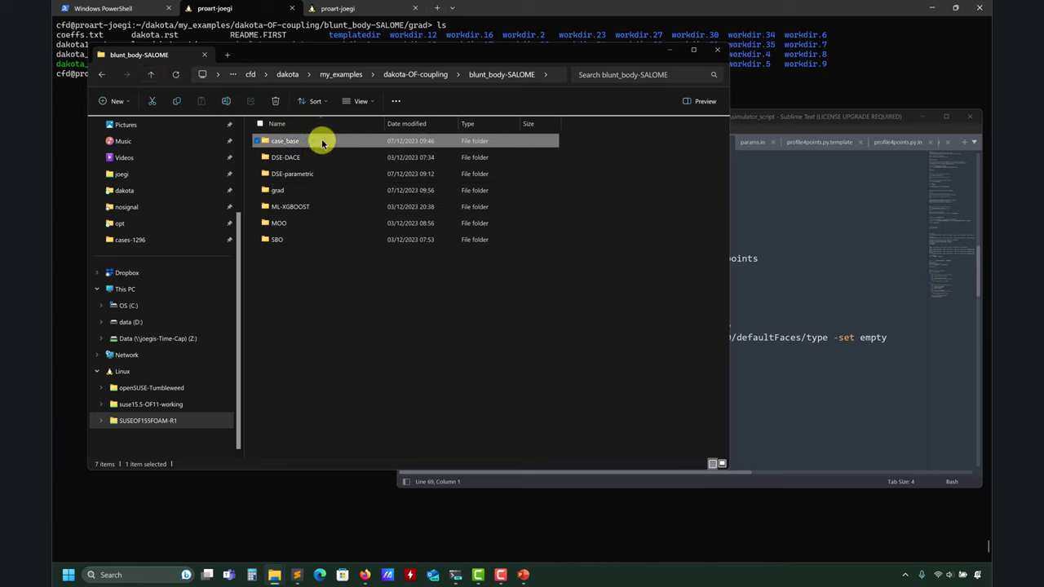
double_click(322, 143)
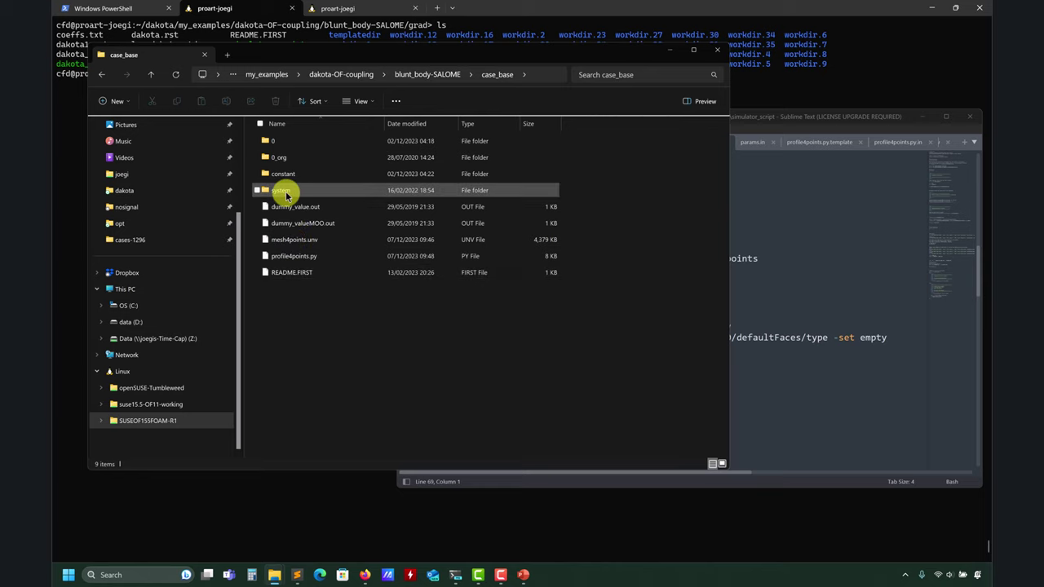
double_click(283, 193)
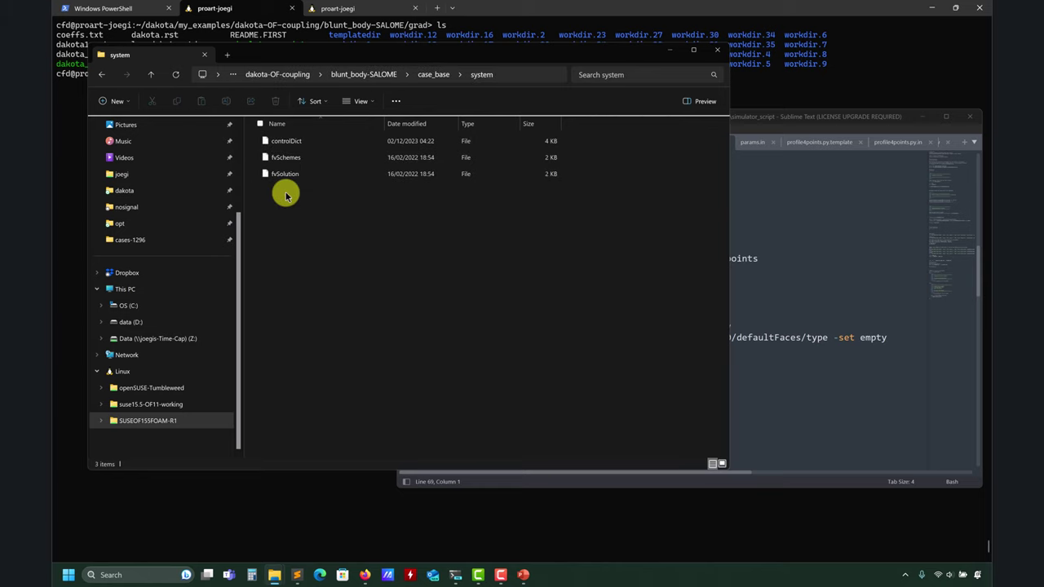
- Place the cursor on the empty line above foamRun in simulator_script, and return File Explorer to the blunt_body-SALOME folder
click(810, 294)
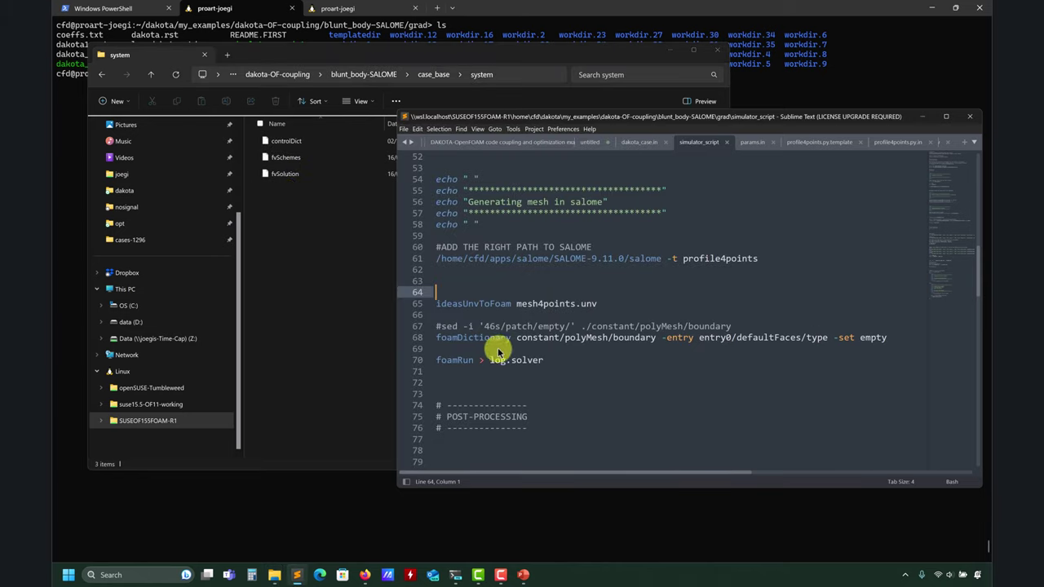
click(443, 350)
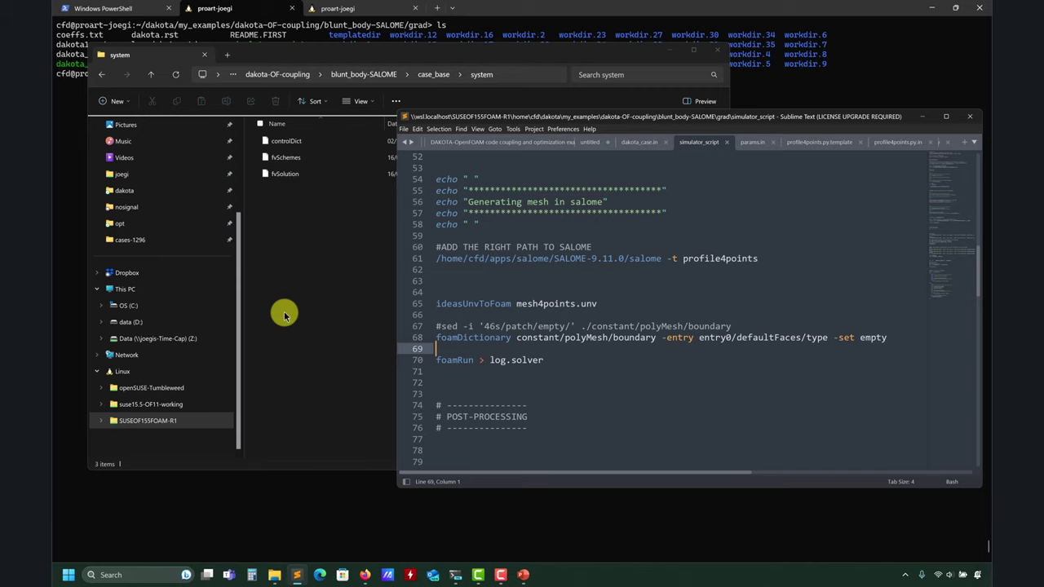
click(154, 75)
click(154, 75)
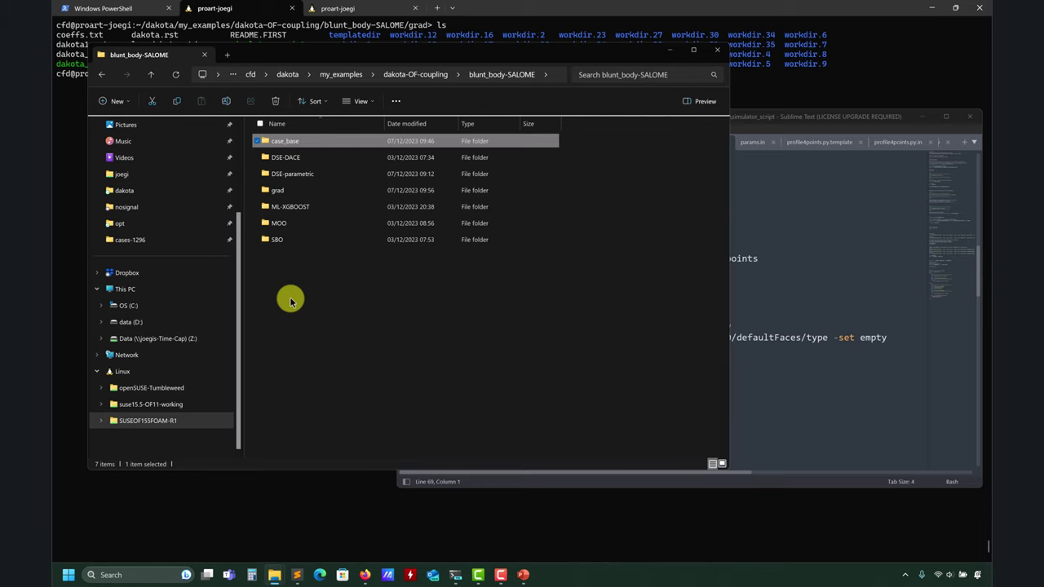
- Minimize the folder window, switch to the opt1.pptx presentation in PowerPoint, and show the DAKOTA workflow diagram on slide 33
click(669, 49)
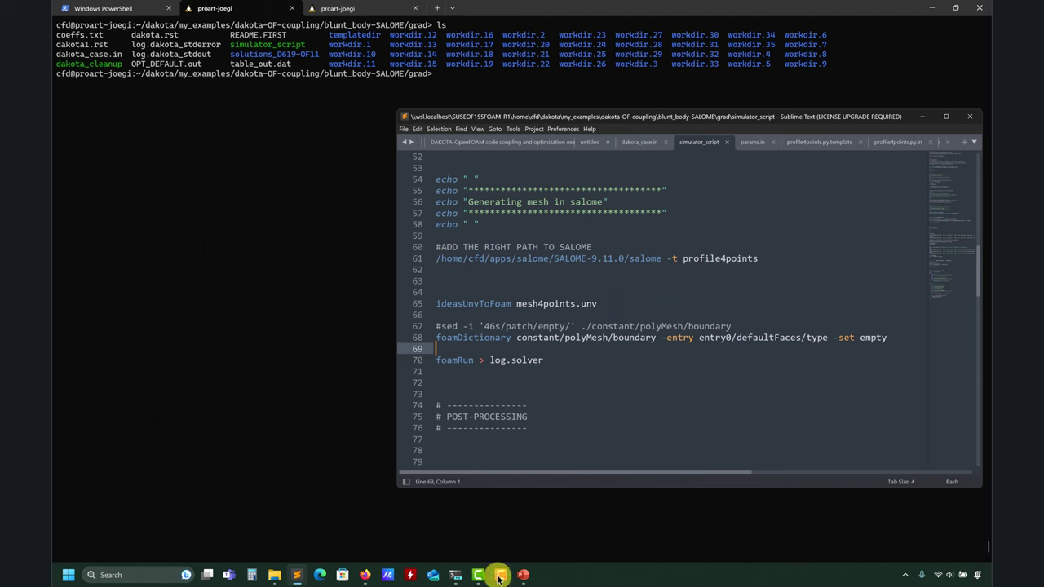
click(528, 576)
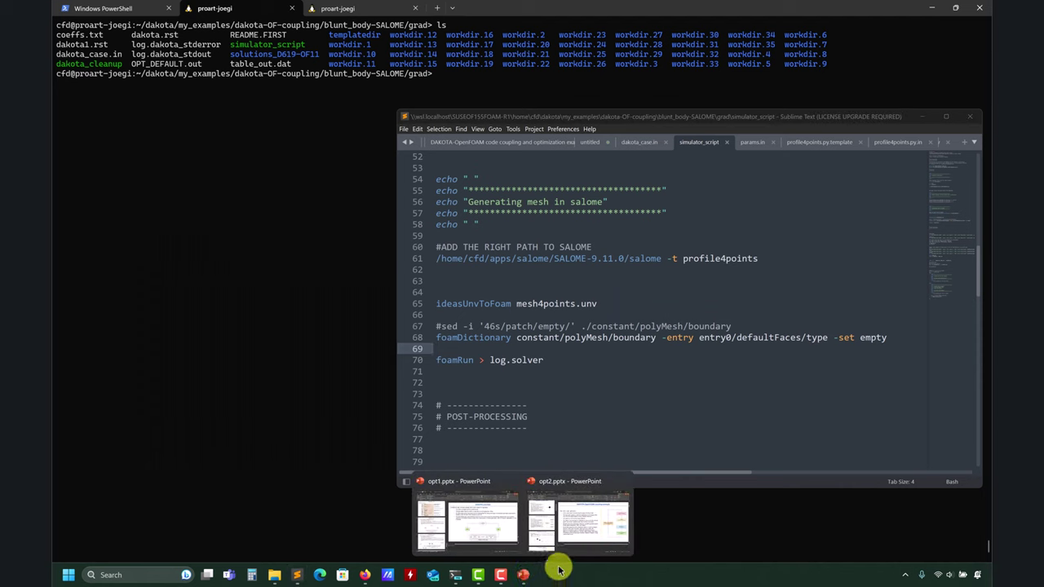
click(494, 526)
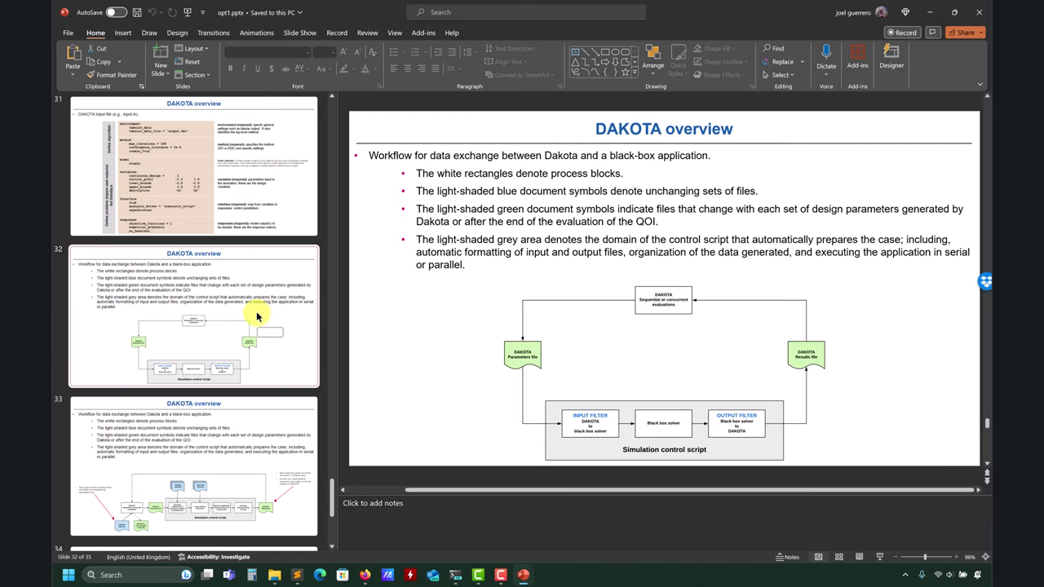
click(261, 204)
click(209, 298)
click(203, 487)
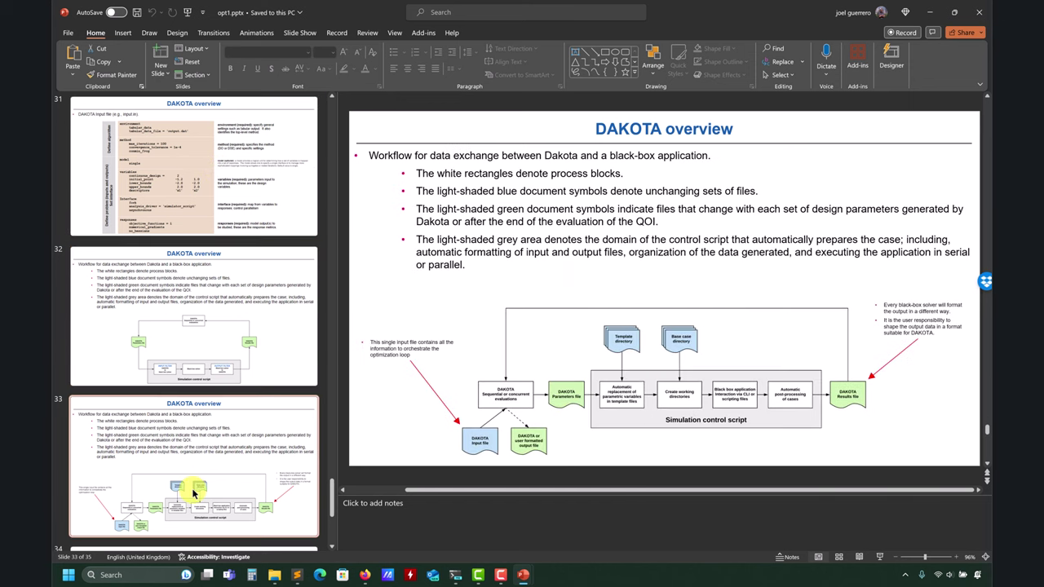